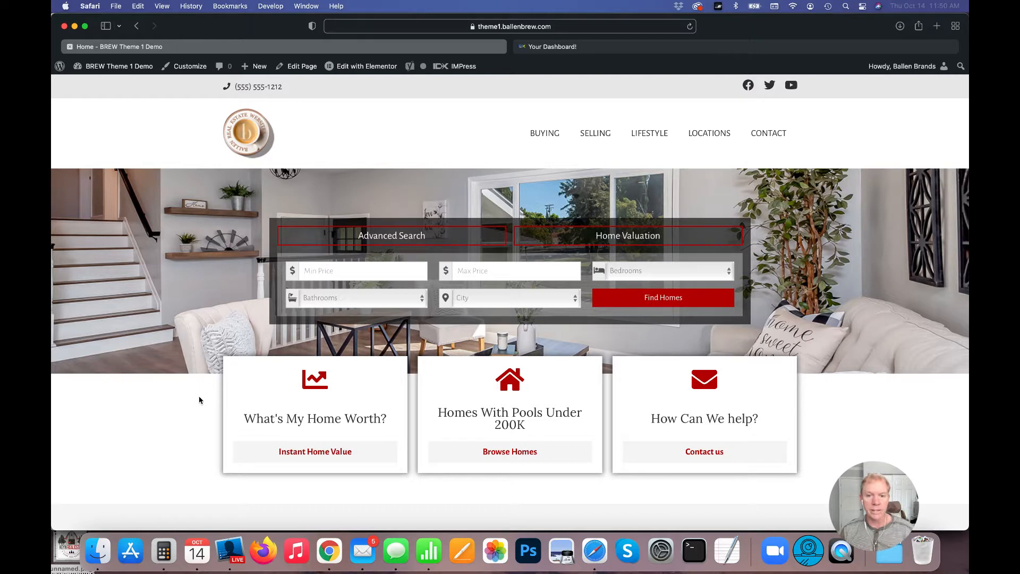
- Open the demo site's Locations page and examine the county cards below the search banner
{"action": "left_click", "coordinate": [716, 137]}
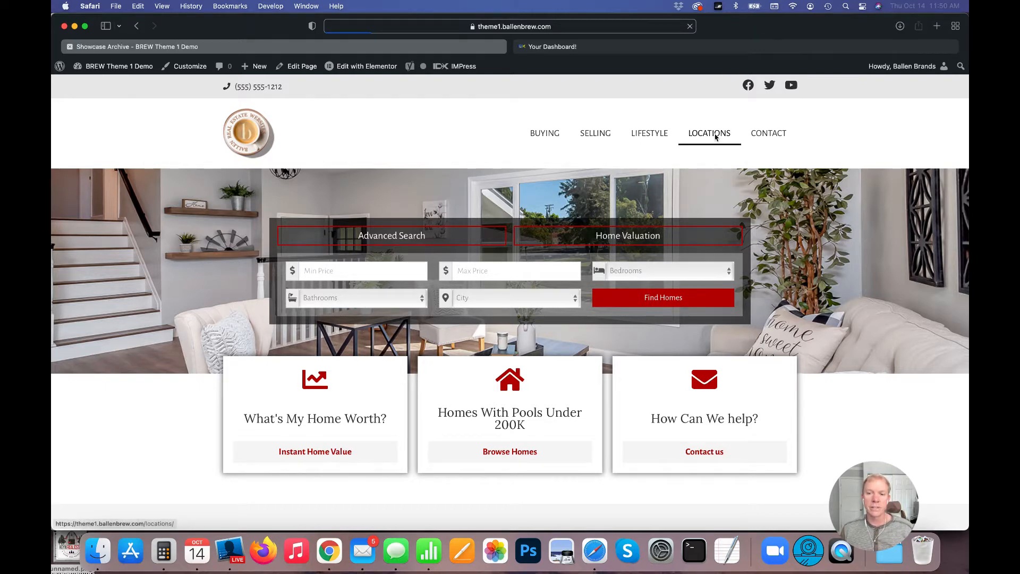
{"action": "scroll", "coordinate": [222, 353], "scroll_direction": "down", "scroll_amount": 3}
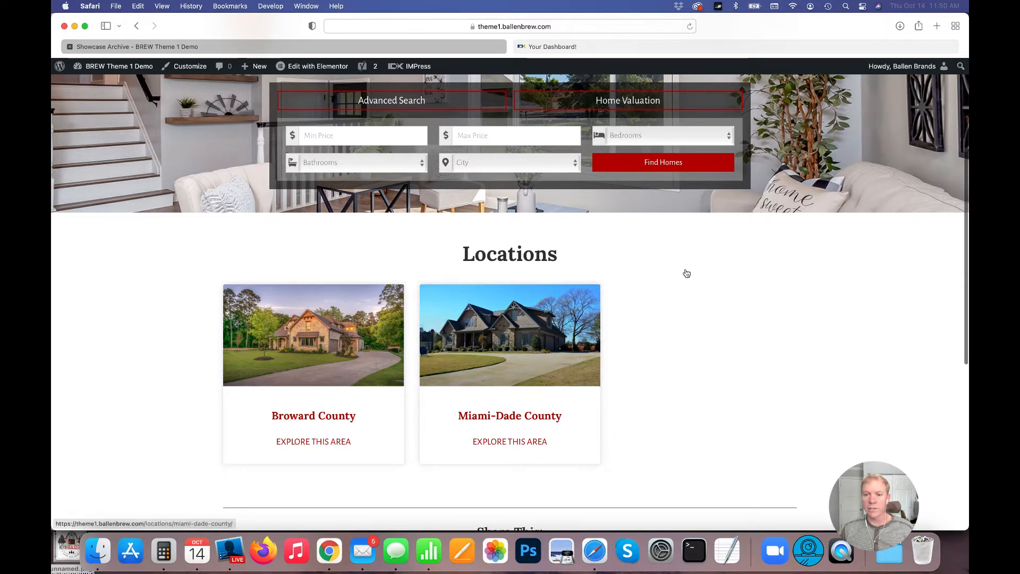
{"action": "scroll", "coordinate": [723, 341], "scroll_direction": "up", "scroll_amount": 4}
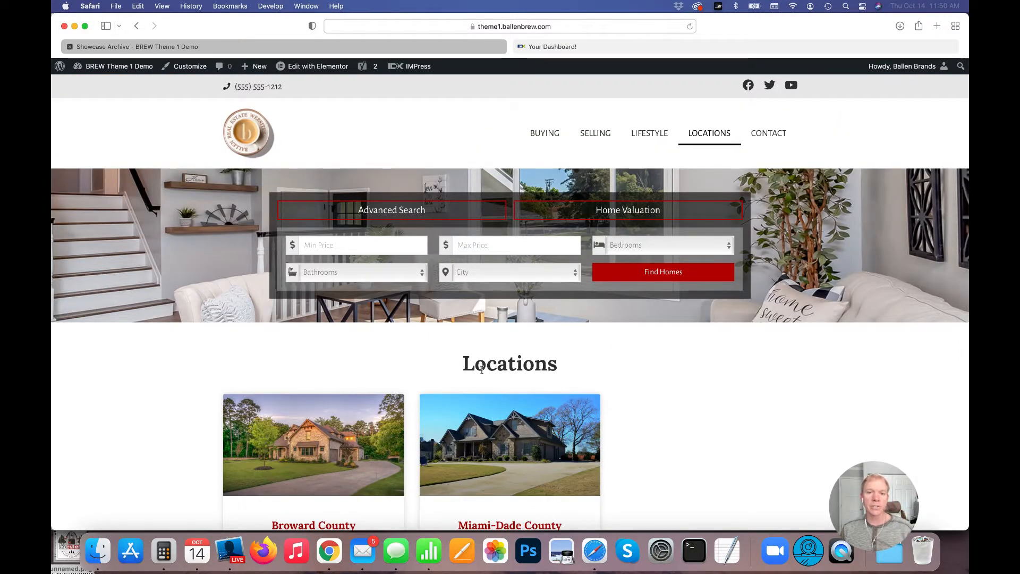
{"action": "scroll", "coordinate": [664, 378], "scroll_direction": "down", "scroll_amount": 2}
{"action": "scroll", "coordinate": [666, 380], "scroll_direction": "up", "scroll_amount": 2}
{"action": "scroll", "coordinate": [276, 343], "scroll_direction": "down", "scroll_amount": 2}
{"action": "scroll", "coordinate": [276, 344], "scroll_direction": "down", "scroll_amount": 1}
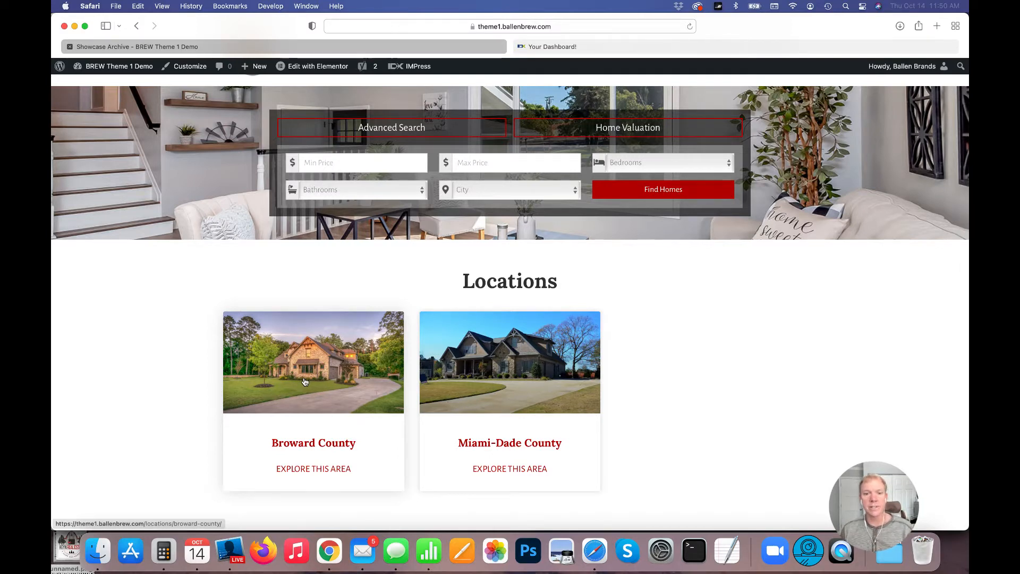
{"action": "scroll", "coordinate": [335, 321], "scroll_direction": "up", "scroll_amount": 3}
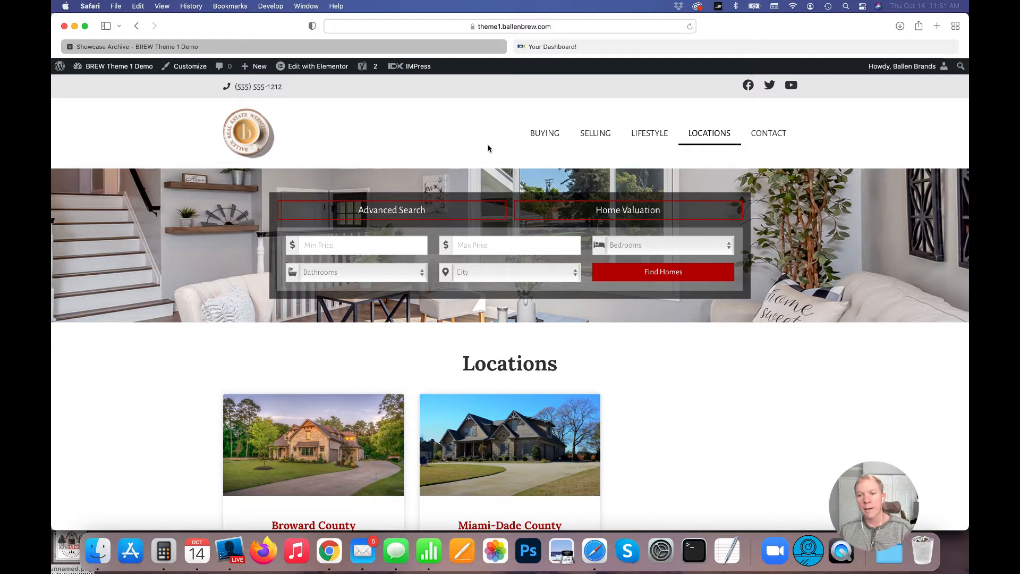
- Return to the site's home page, open its WordPress dashboard and display the list of all showcases
{"action": "left_click", "coordinate": [260, 134]}
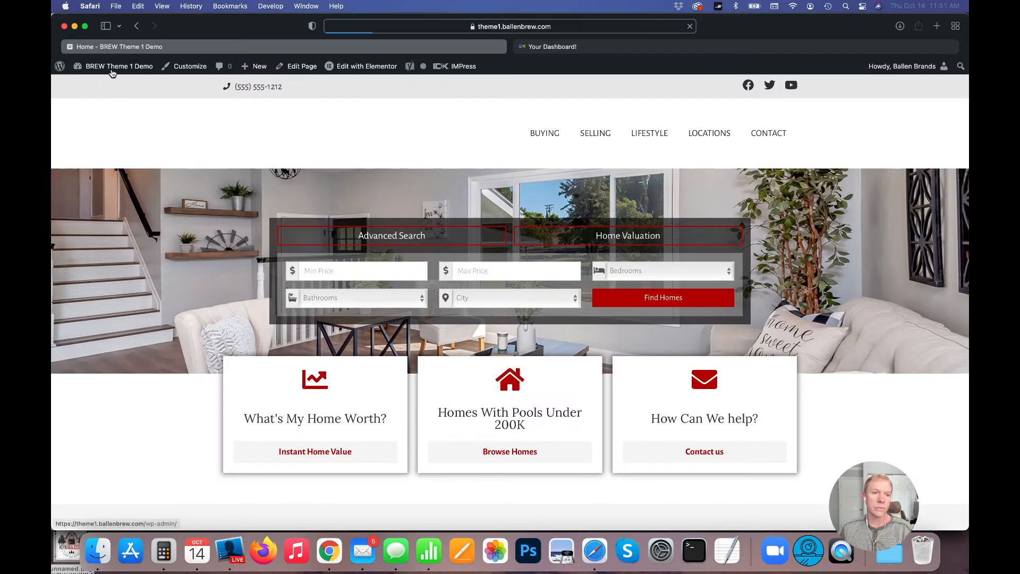
{"action": "mouse_move", "coordinate": [109, 69]}
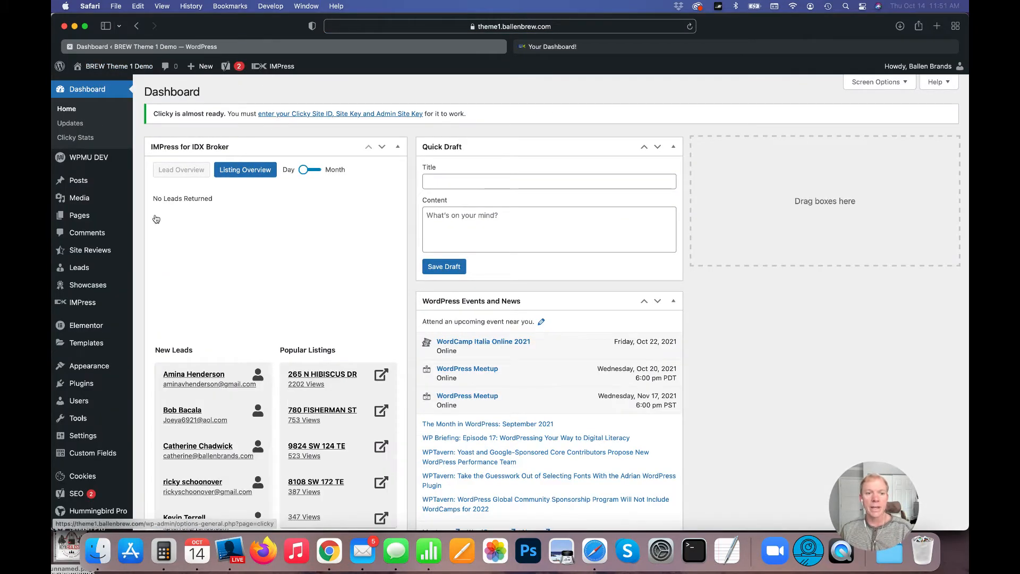
{"action": "left_click", "coordinate": [89, 289]}
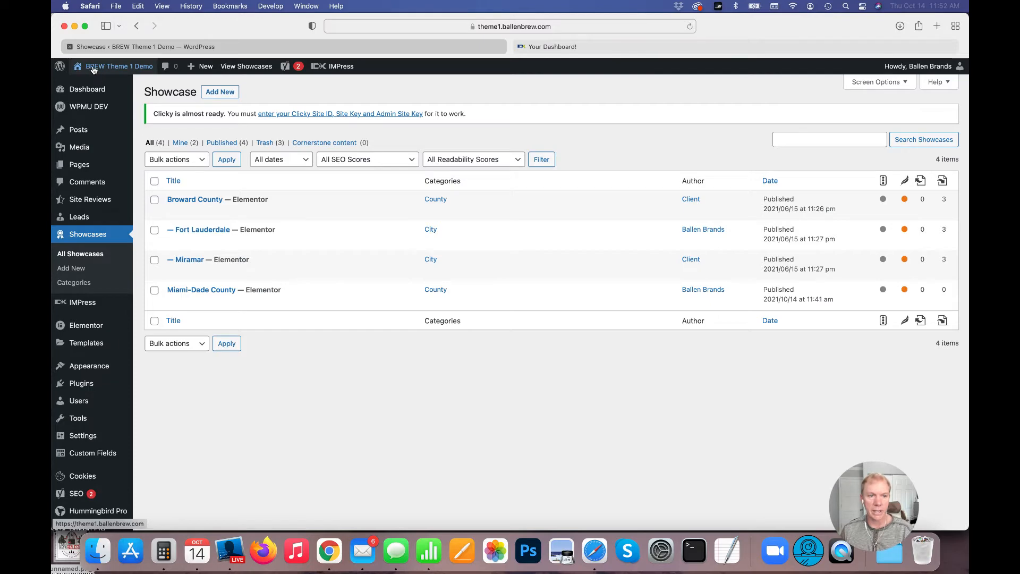
- Go back to the live site, open Broward County from the Locations page and review its city links and property listings
{"action": "left_click", "coordinate": [87, 85]}
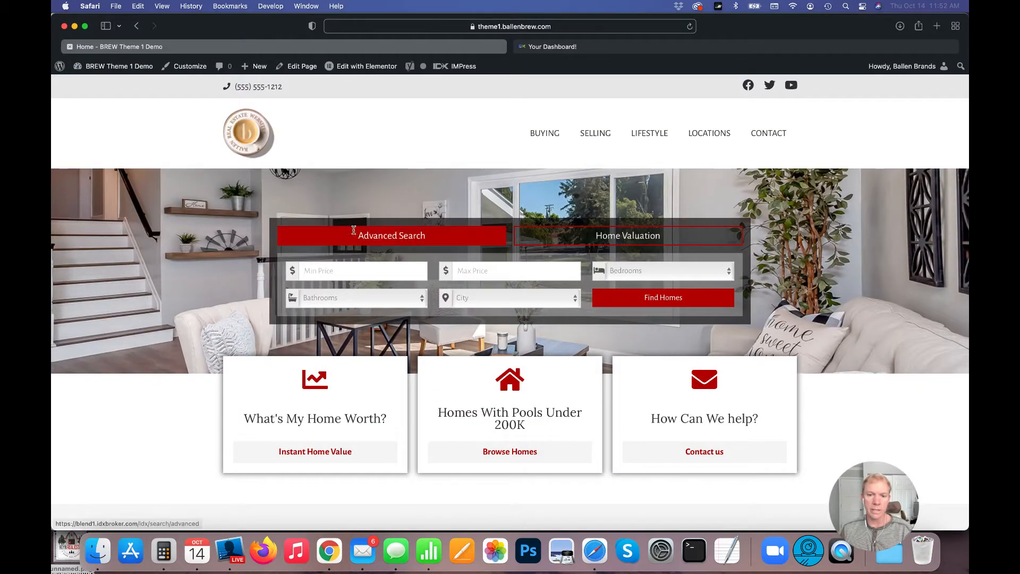
{"action": "left_click", "coordinate": [706, 135]}
{"action": "scroll", "coordinate": [323, 342], "scroll_direction": "down", "scroll_amount": 3}
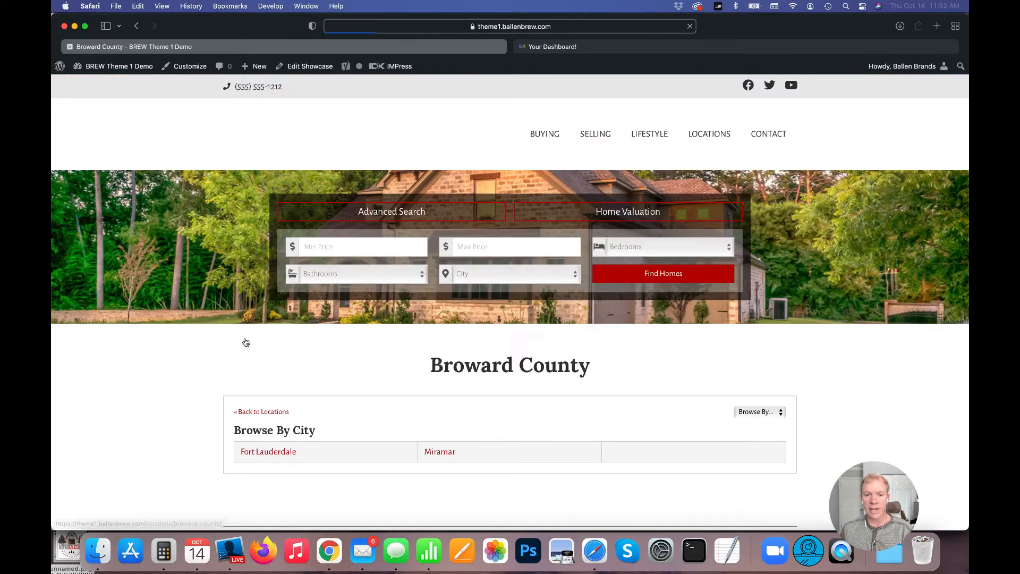
{"action": "scroll", "coordinate": [243, 342], "scroll_direction": "down", "scroll_amount": 5}
{"action": "scroll", "coordinate": [422, 293], "scroll_direction": "down", "scroll_amount": 5}
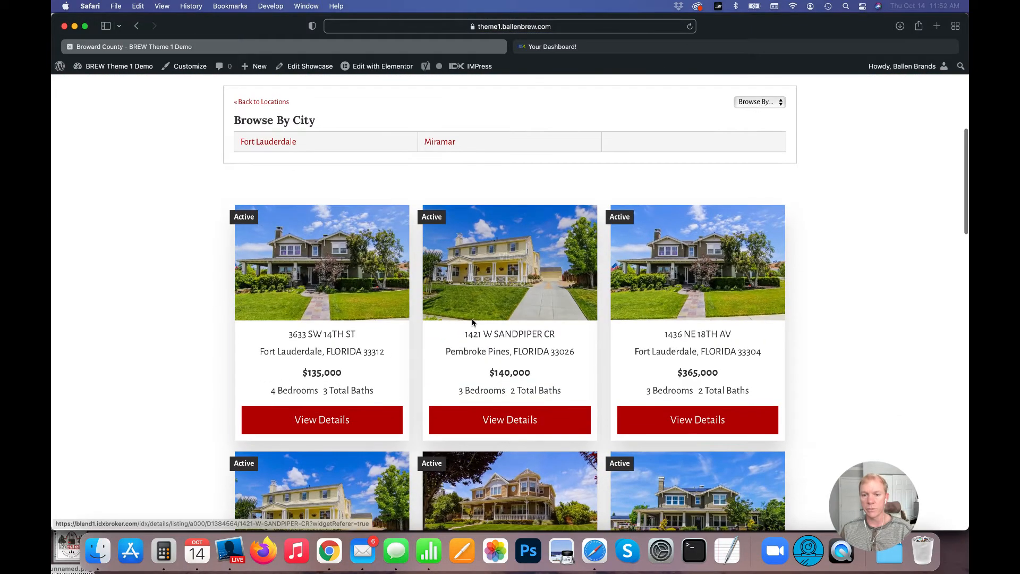
{"action": "scroll", "coordinate": [521, 329], "scroll_direction": "down", "scroll_amount": 6}
{"action": "scroll", "coordinate": [618, 366], "scroll_direction": "up", "scroll_amount": 5}
{"action": "scroll", "coordinate": [618, 366], "scroll_direction": "up", "scroll_amount": 2}
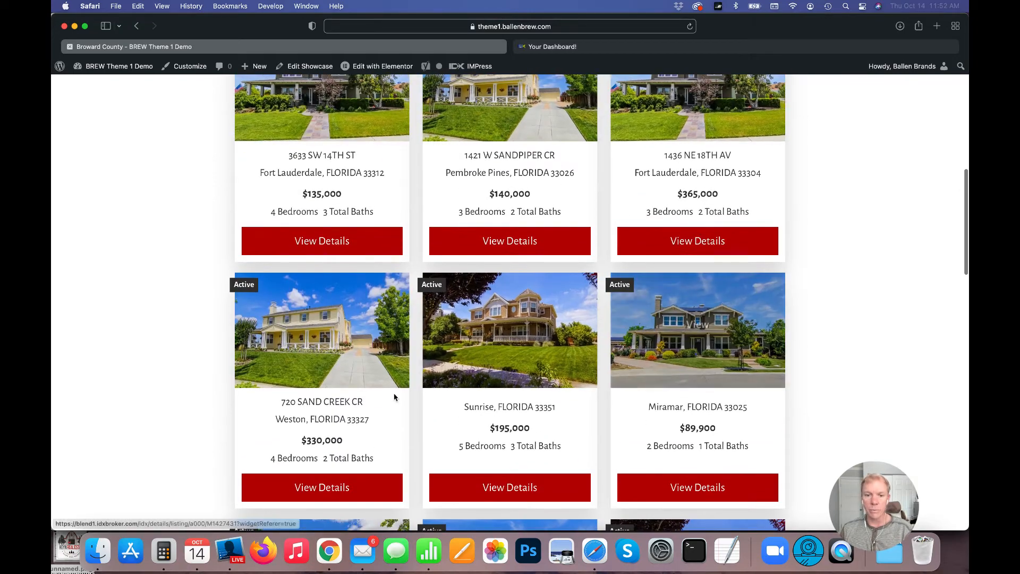
{"action": "scroll", "coordinate": [510, 264], "scroll_direction": "up", "scroll_amount": 5}
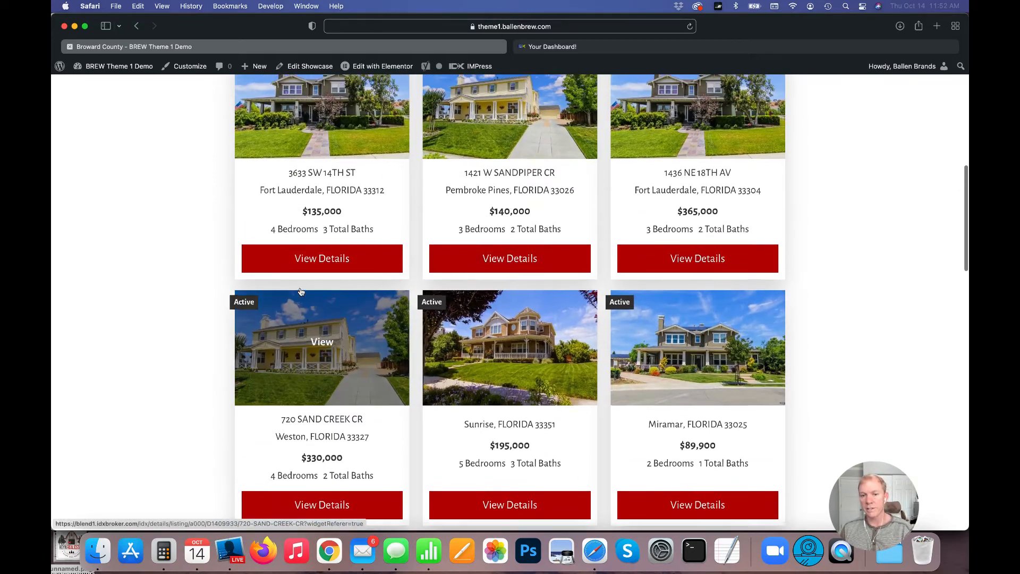
{"action": "scroll", "coordinate": [300, 292], "scroll_direction": "up", "scroll_amount": 4}
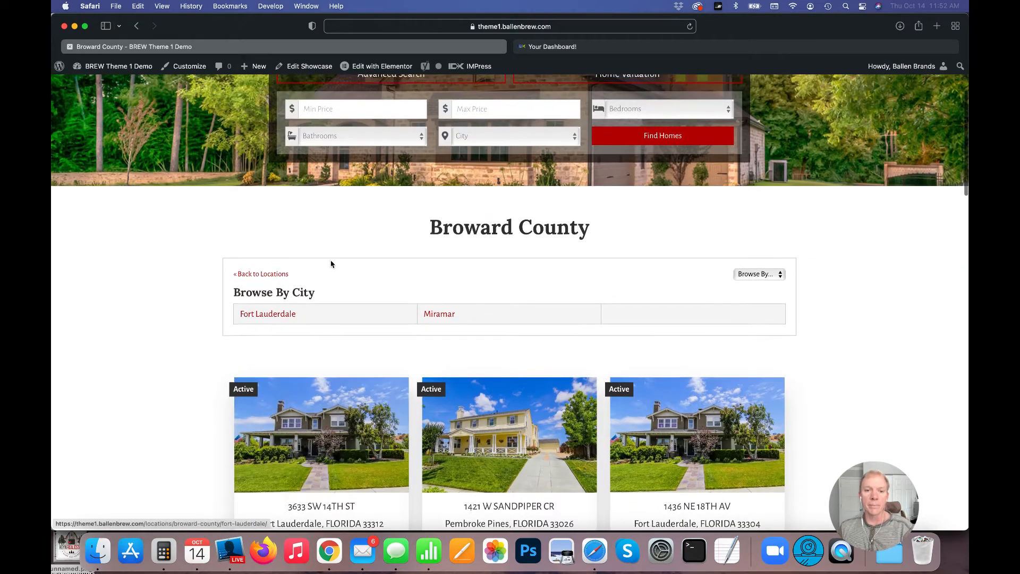
{"action": "scroll", "coordinate": [390, 279], "scroll_direction": "up", "scroll_amount": 3}
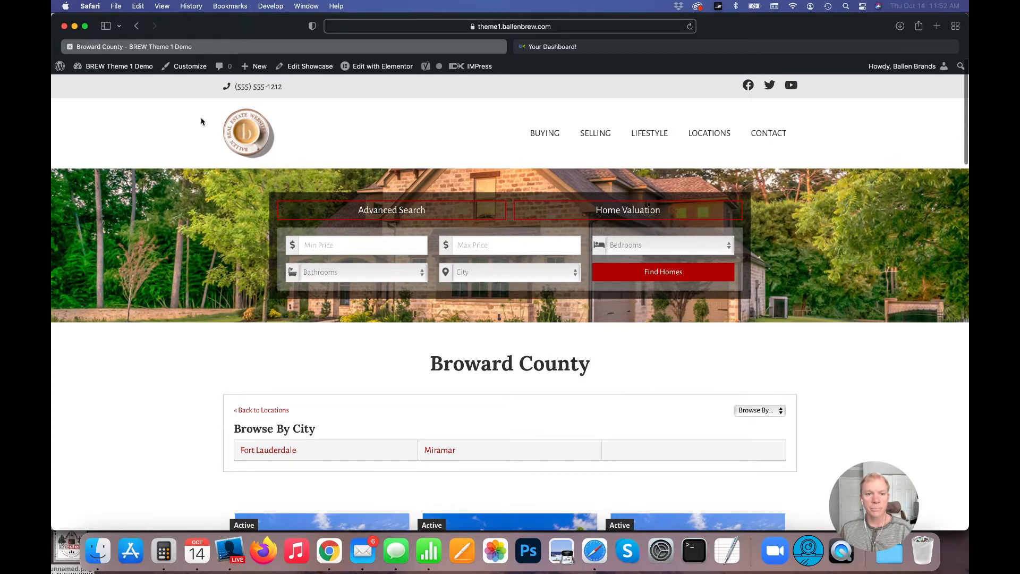
- Switch to the IDX Broker dashboard and open the Legacy Widgets list in the design settings
{"action": "left_click", "coordinate": [587, 47]}
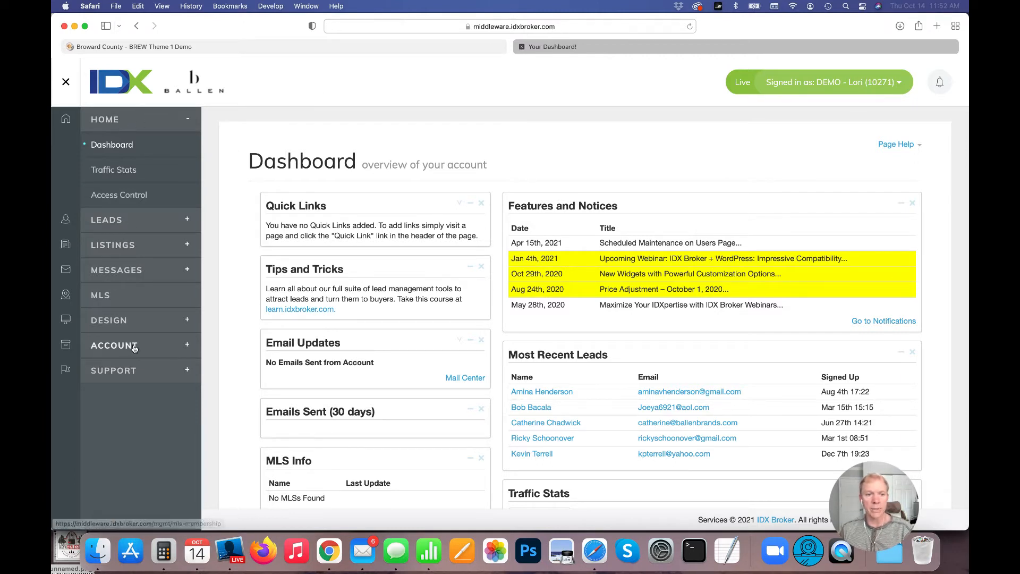
{"action": "left_click", "coordinate": [121, 322]}
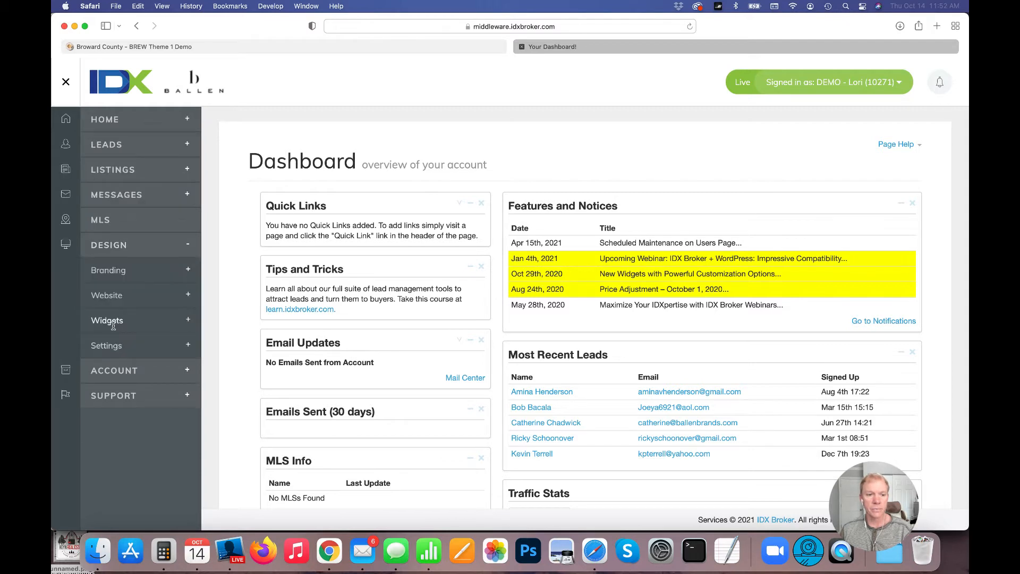
{"action": "left_click", "coordinate": [111, 322]}
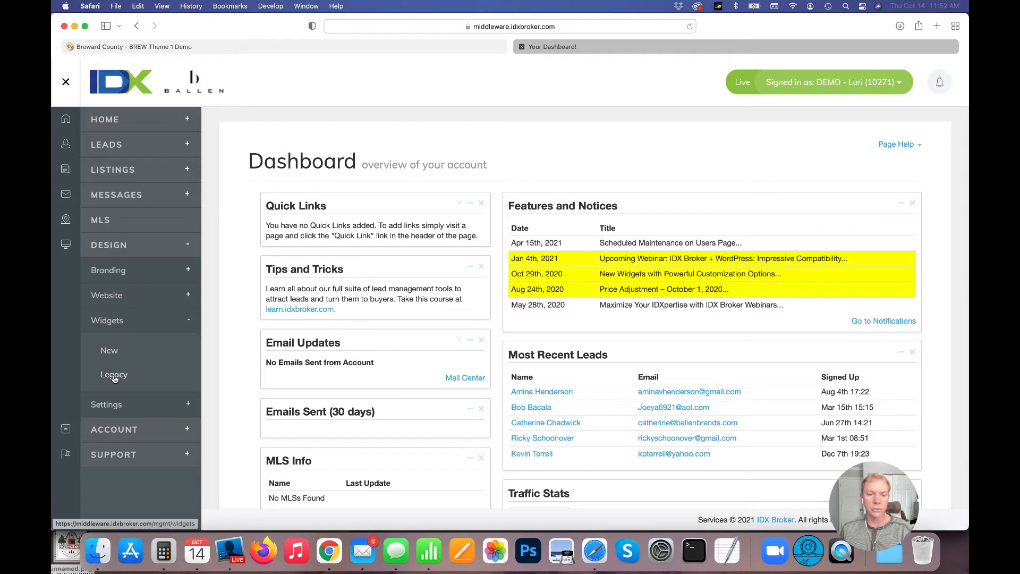
{"action": "scroll", "coordinate": [113, 362], "scroll_direction": "down", "scroll_amount": 1}
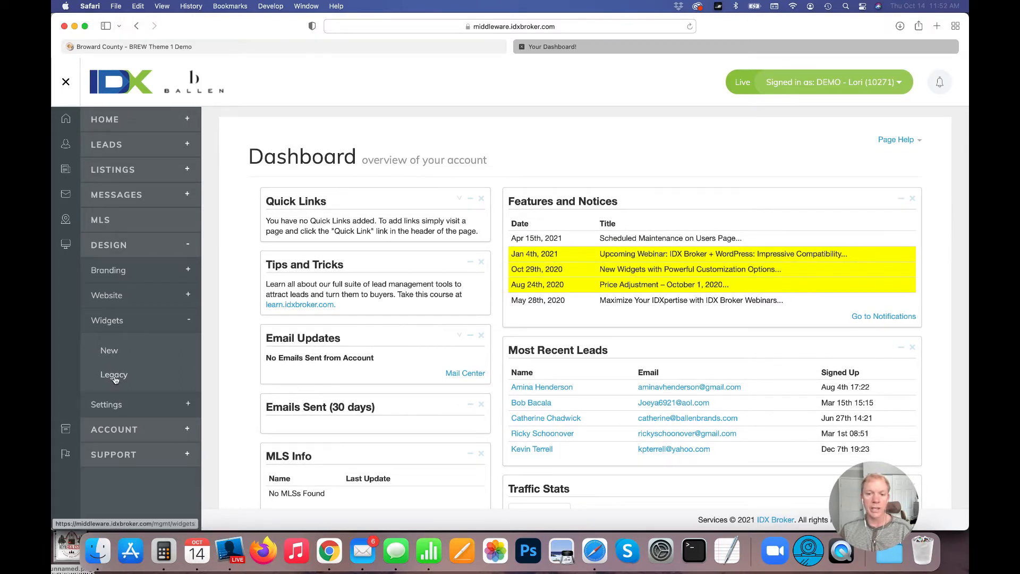
{"action": "left_click", "coordinate": [112, 375]}
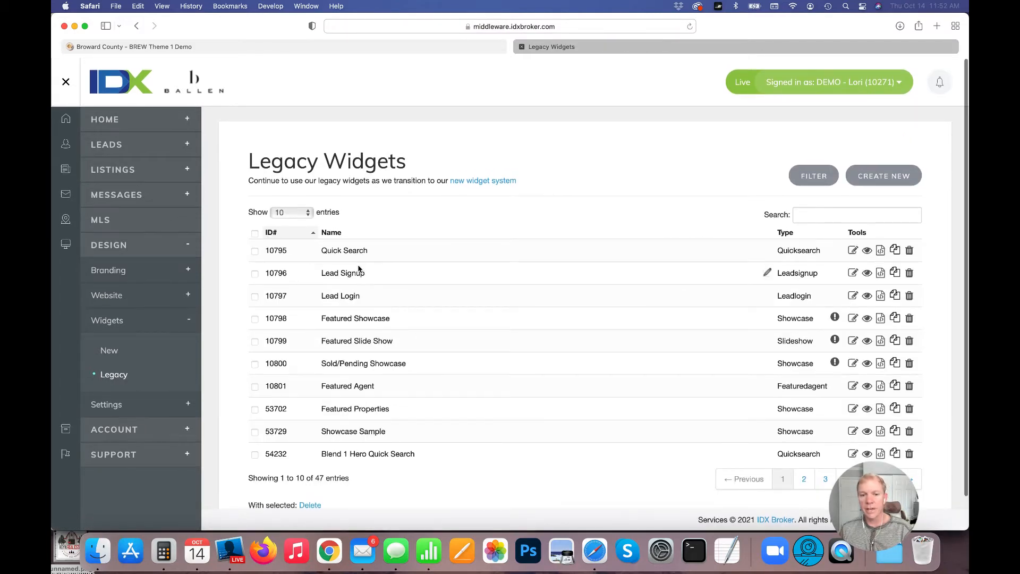
- Browse the first three pages of legacy widgets to examine the existing Broward County and Fort Lauderdale showcases
{"action": "scroll", "coordinate": [379, 372], "scroll_direction": "down", "scroll_amount": 2}
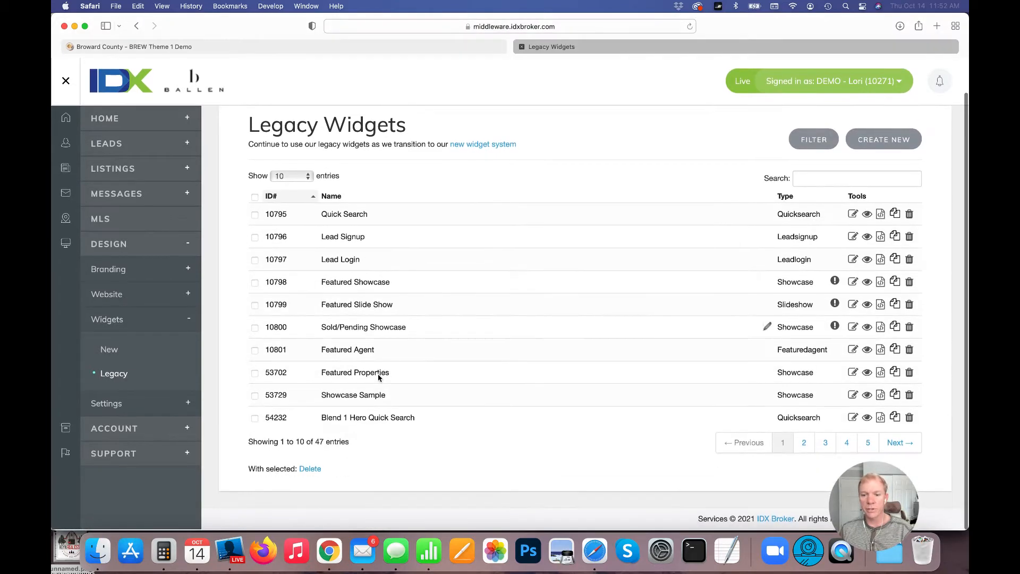
{"action": "left_click", "coordinate": [804, 443]}
{"action": "left_click", "coordinate": [822, 447]}
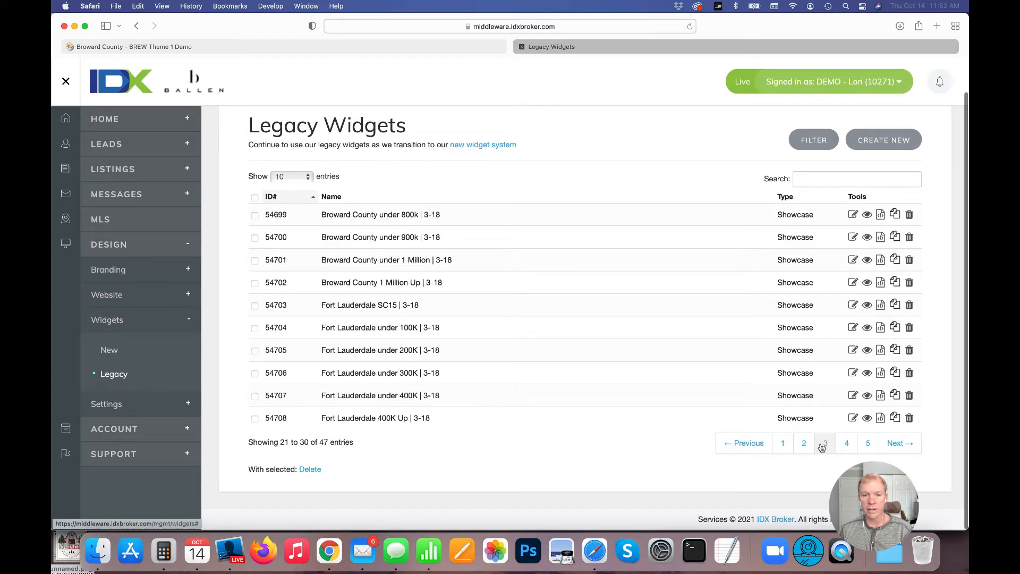
{"action": "left_click", "coordinate": [803, 448]}
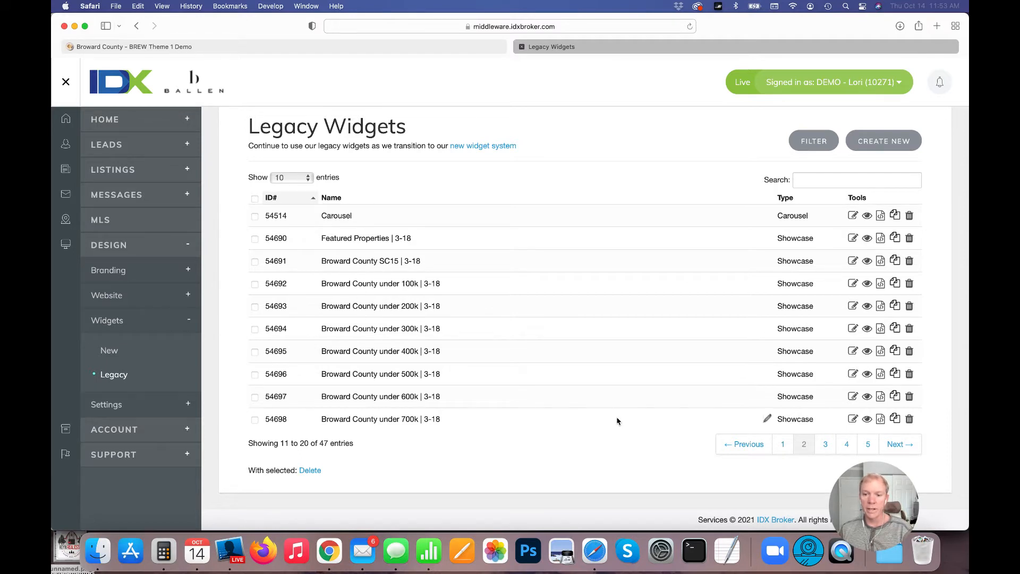
{"action": "left_click", "coordinate": [821, 448]}
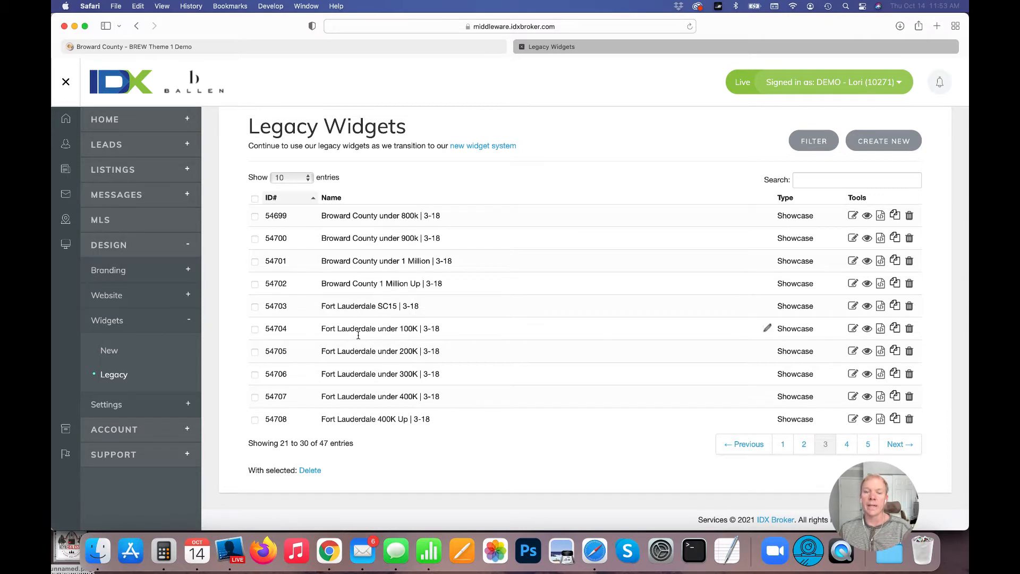
{"action": "left_click", "coordinate": [789, 449]}
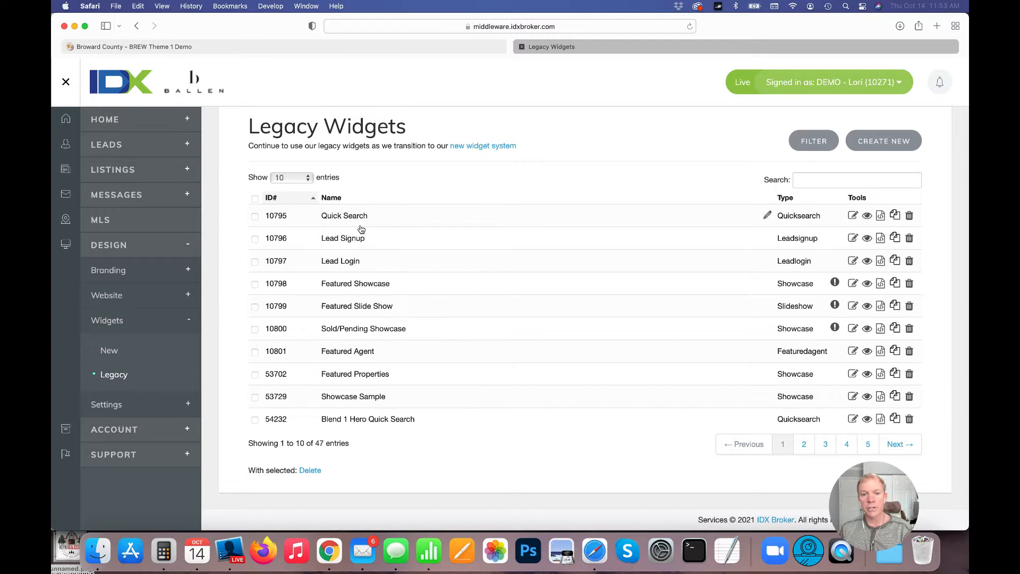
{"action": "scroll", "coordinate": [372, 282], "scroll_direction": "up", "scroll_amount": 1}
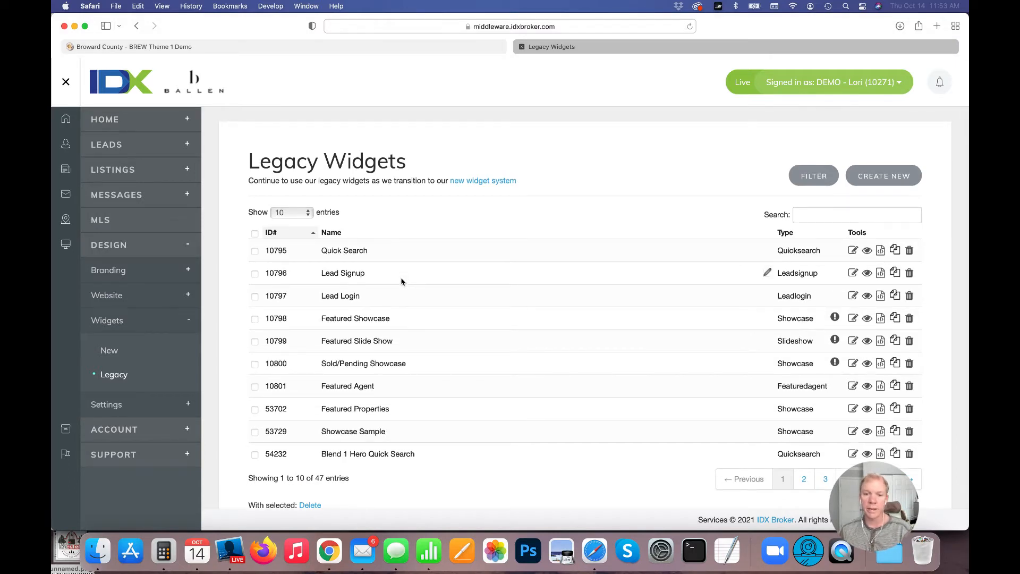
- Create a new legacy widget of type Showcase that features Custom Search properties from the Advanced Search page
{"action": "left_click", "coordinate": [889, 180]}
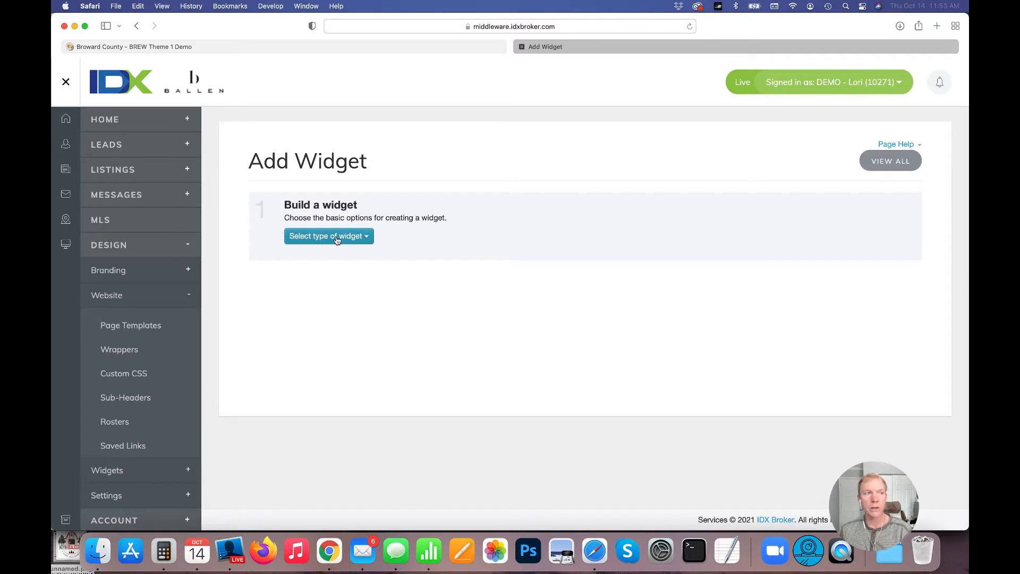
{"action": "left_click", "coordinate": [337, 240]}
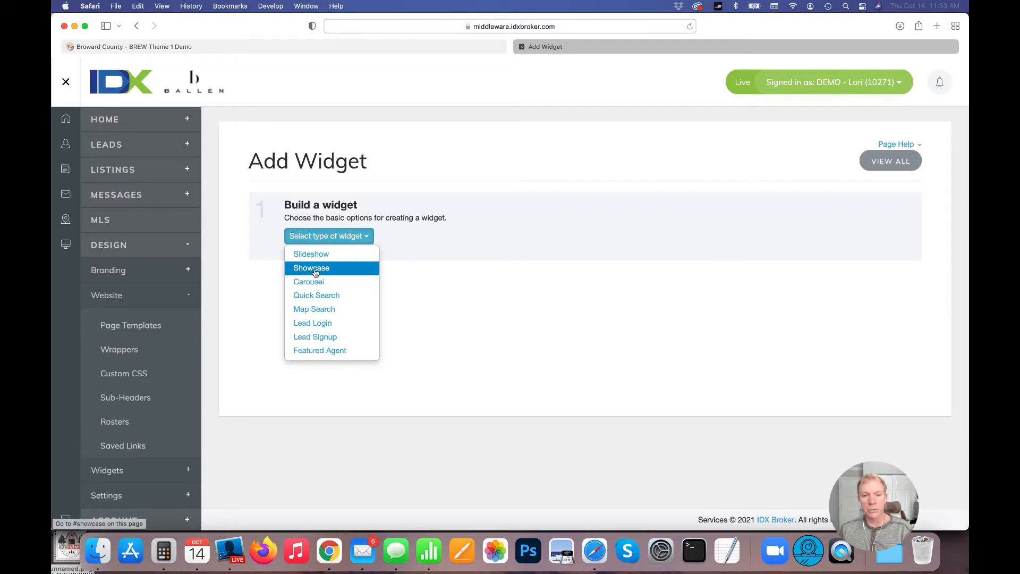
{"action": "left_click", "coordinate": [308, 273]}
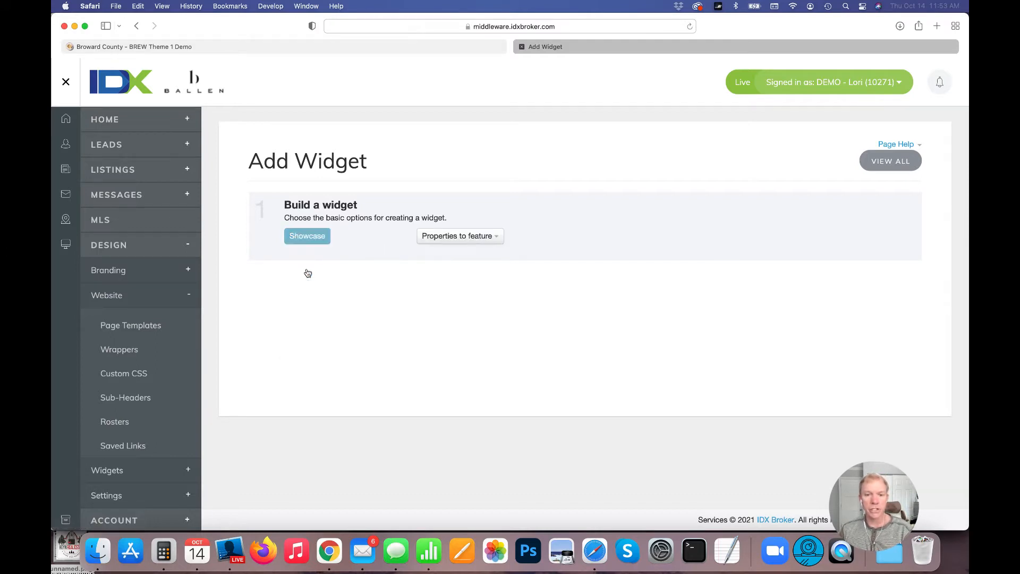
{"action": "left_click", "coordinate": [470, 238]}
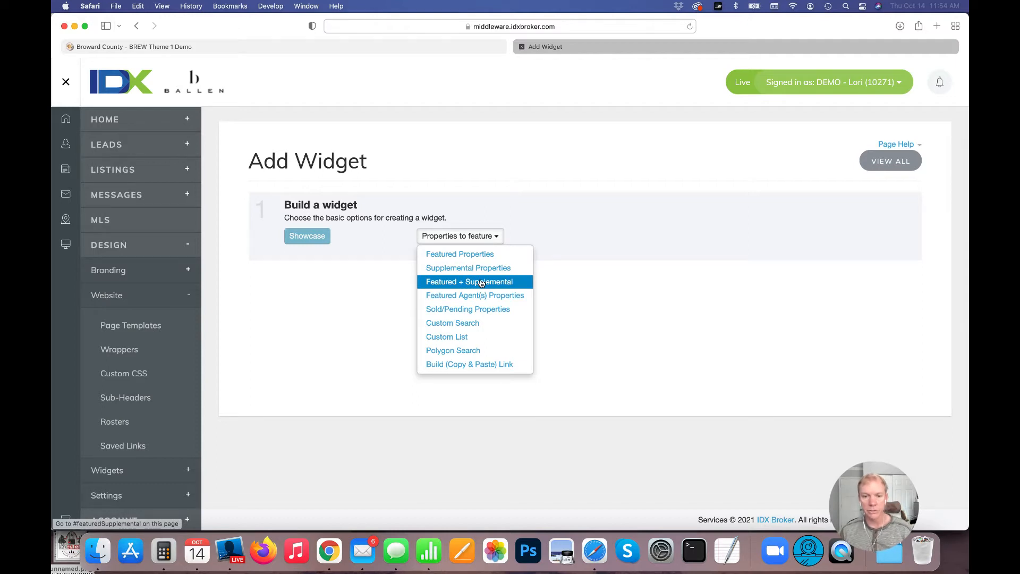
{"action": "left_click", "coordinate": [456, 327]}
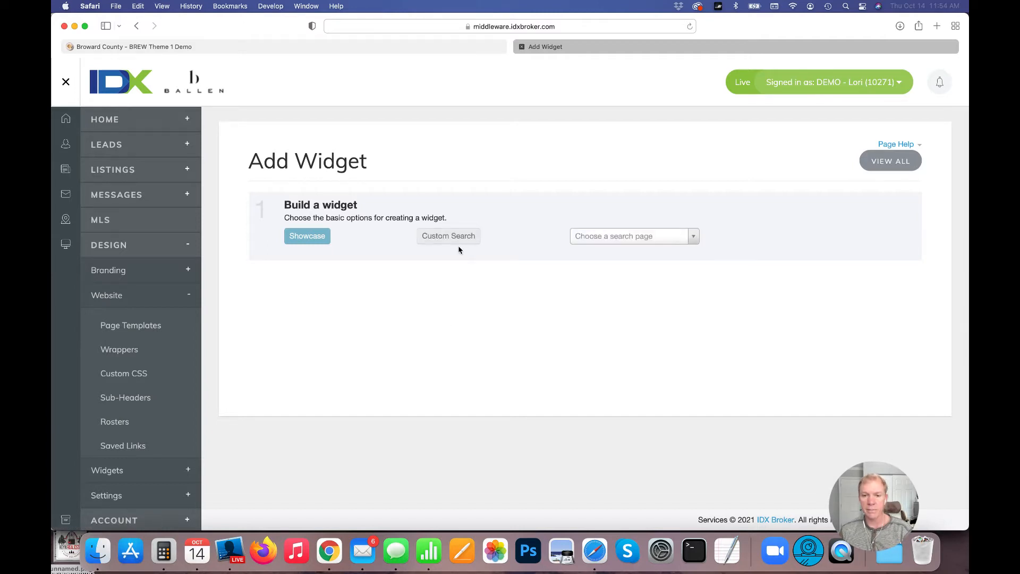
{"action": "left_click", "coordinate": [629, 238]}
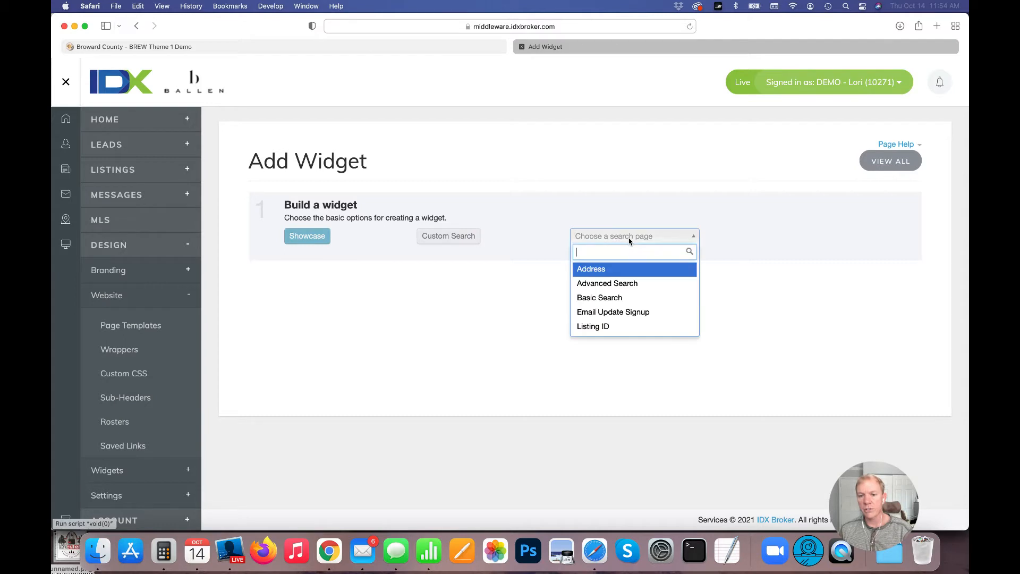
{"action": "left_click", "coordinate": [603, 288]}
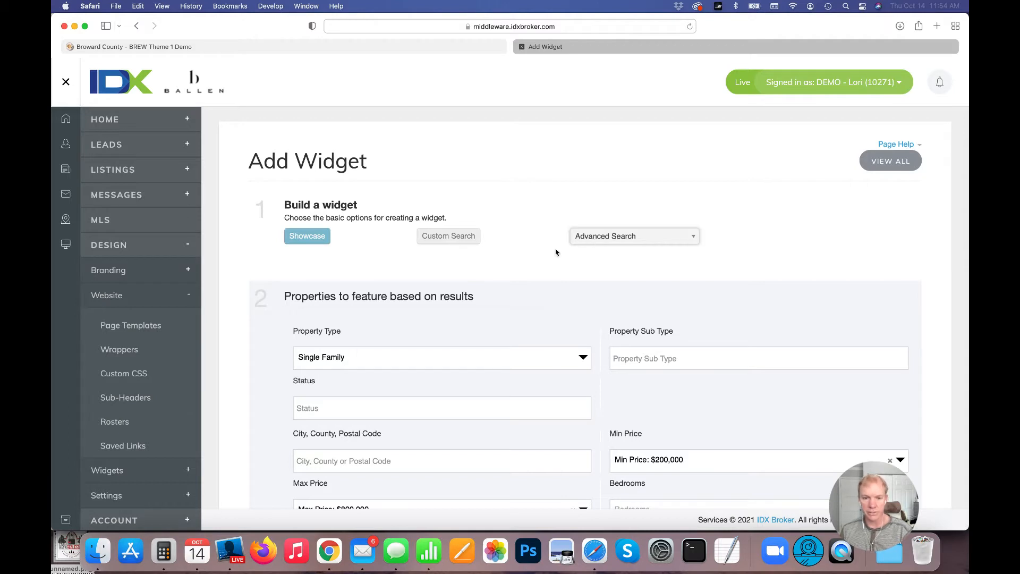
- Examine the available property types and the sub types offered for Single Family in the widget's search criteria
{"action": "scroll", "coordinate": [260, 299], "scroll_direction": "down", "scroll_amount": 3}
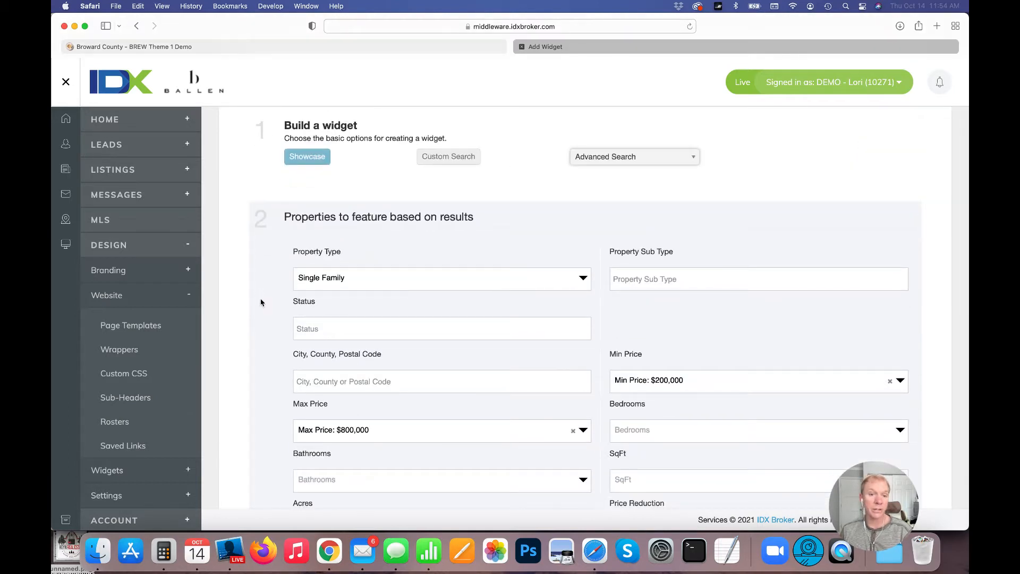
{"action": "scroll", "coordinate": [294, 262], "scroll_direction": "down", "scroll_amount": 1}
{"action": "scroll", "coordinate": [321, 232], "scroll_direction": "down", "scroll_amount": 1}
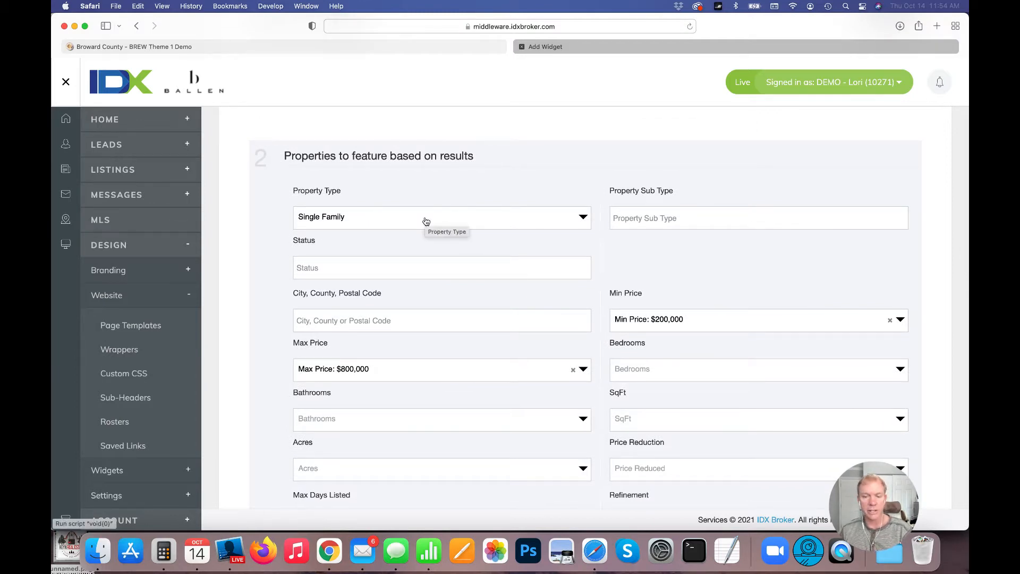
{"action": "left_click", "coordinate": [378, 221]}
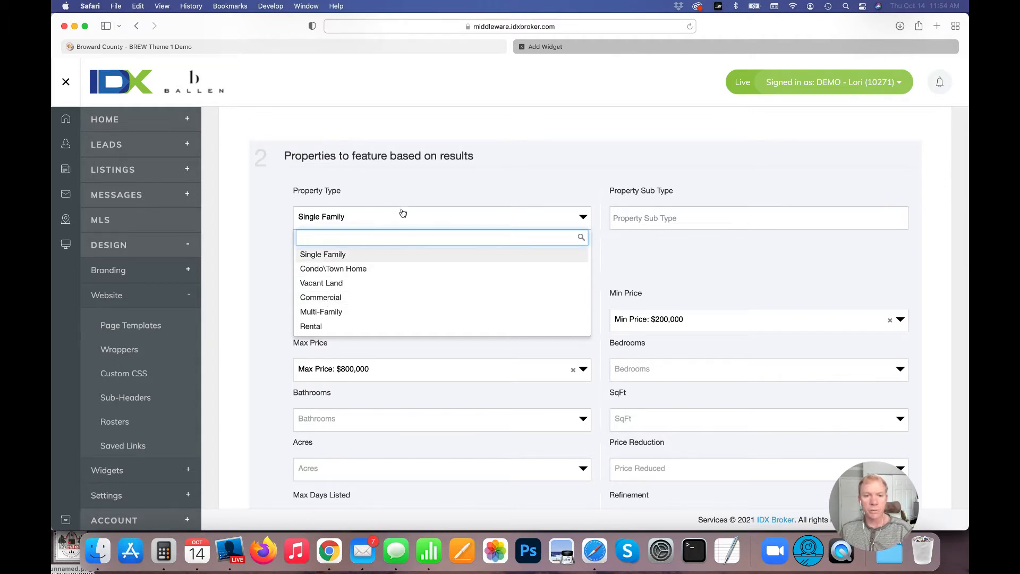
{"action": "left_click", "coordinate": [378, 216]}
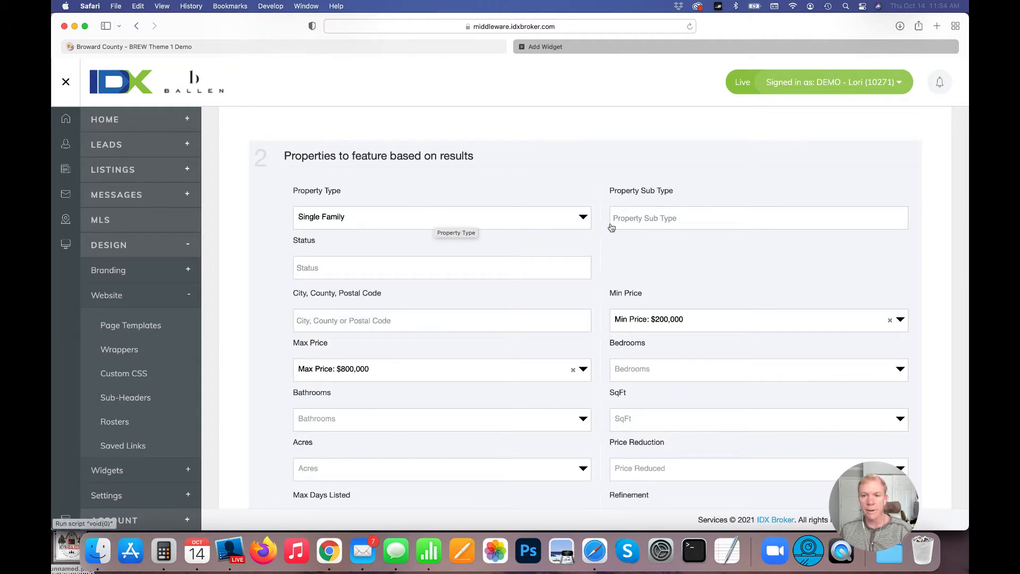
{"action": "left_click", "coordinate": [682, 224]}
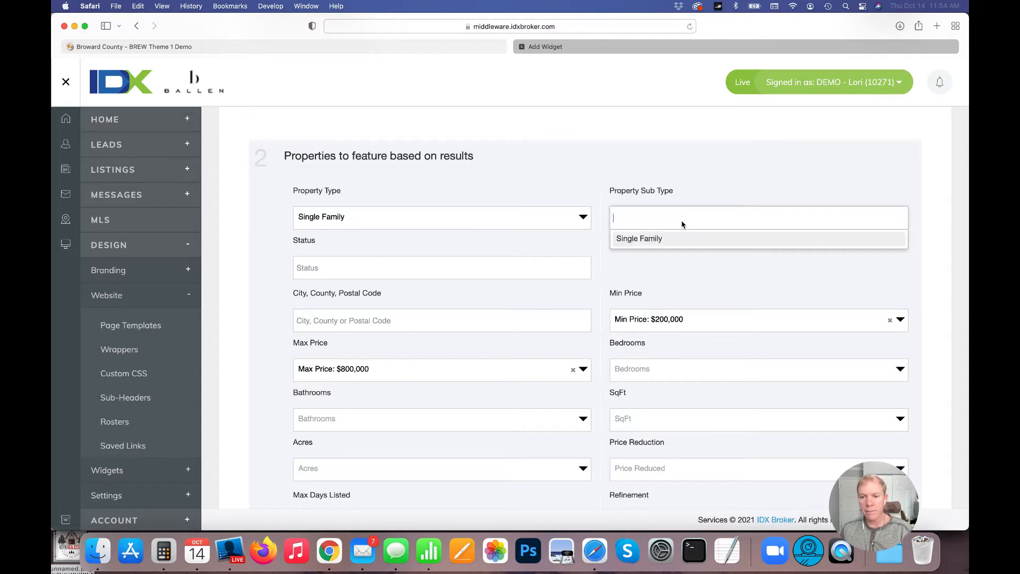
{"action": "left_click", "coordinate": [532, 218]}
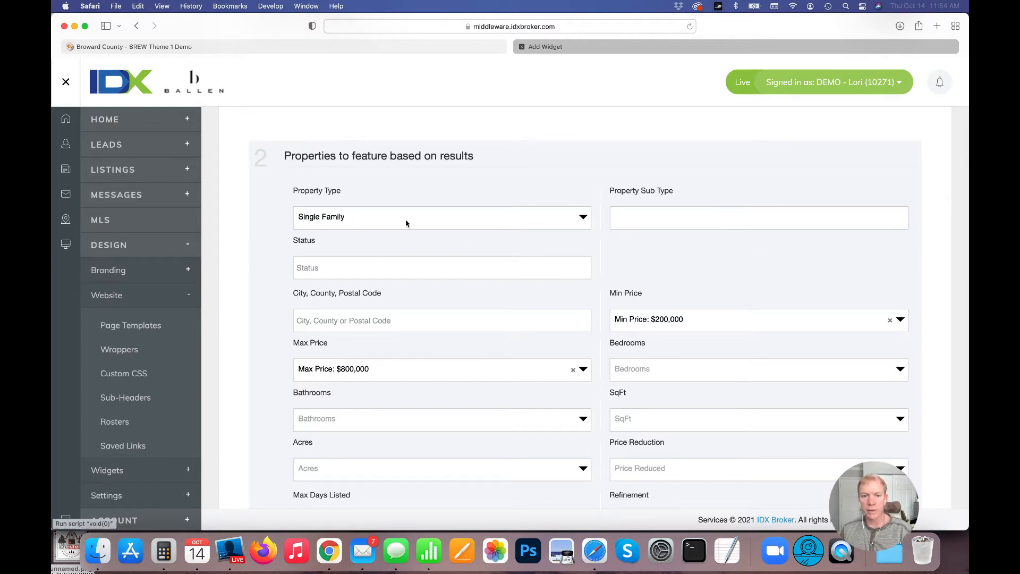
- Try the Condo\Town Home and Vacant Land property types to compare their sub type options, and return to Single Family
{"action": "left_click", "coordinate": [493, 222]}
{"action": "left_click", "coordinate": [346, 267]}
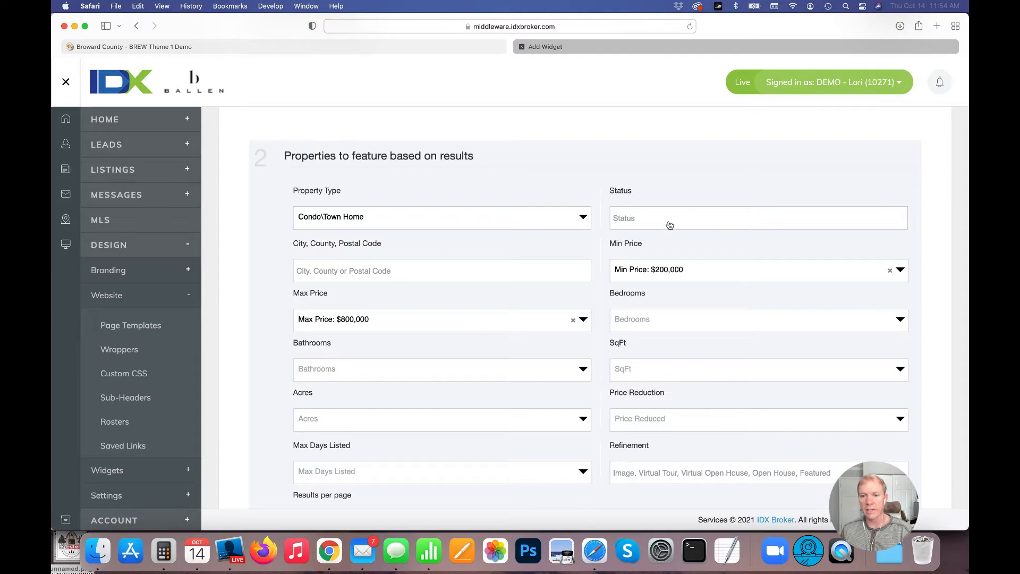
{"action": "left_click", "coordinate": [669, 222]}
{"action": "left_click", "coordinate": [423, 216]}
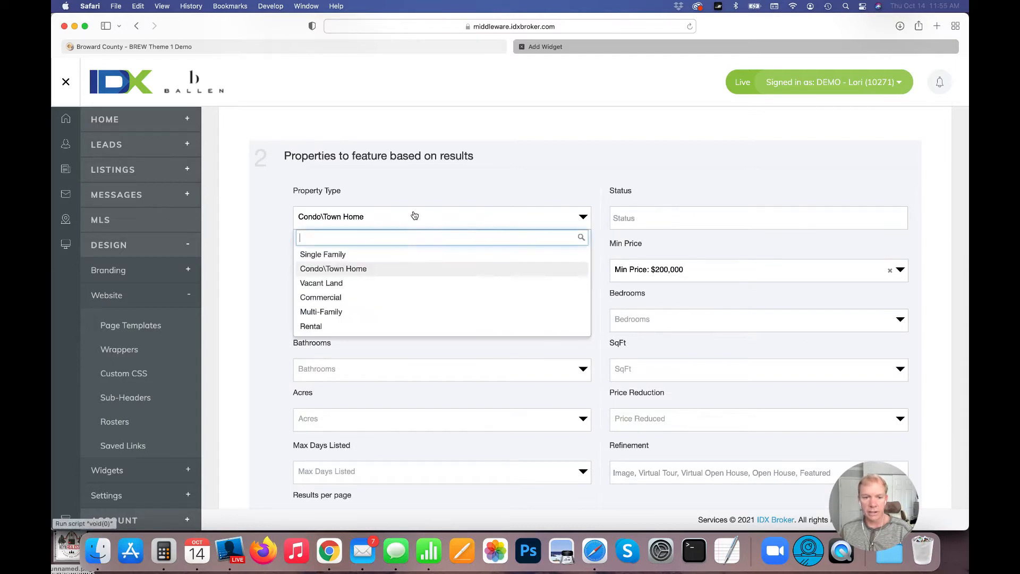
{"action": "left_click", "coordinate": [366, 282]}
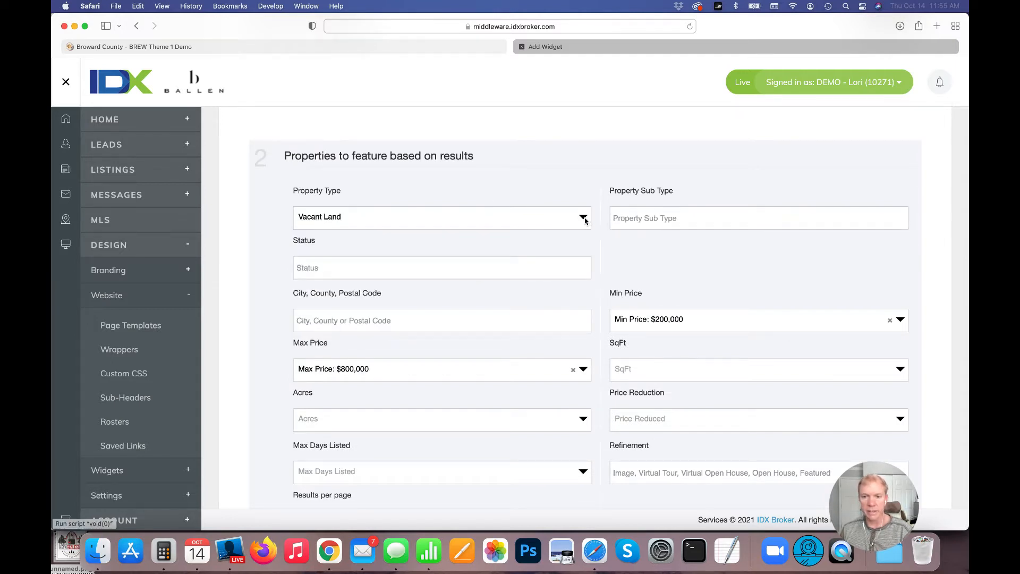
{"action": "left_click", "coordinate": [668, 220]}
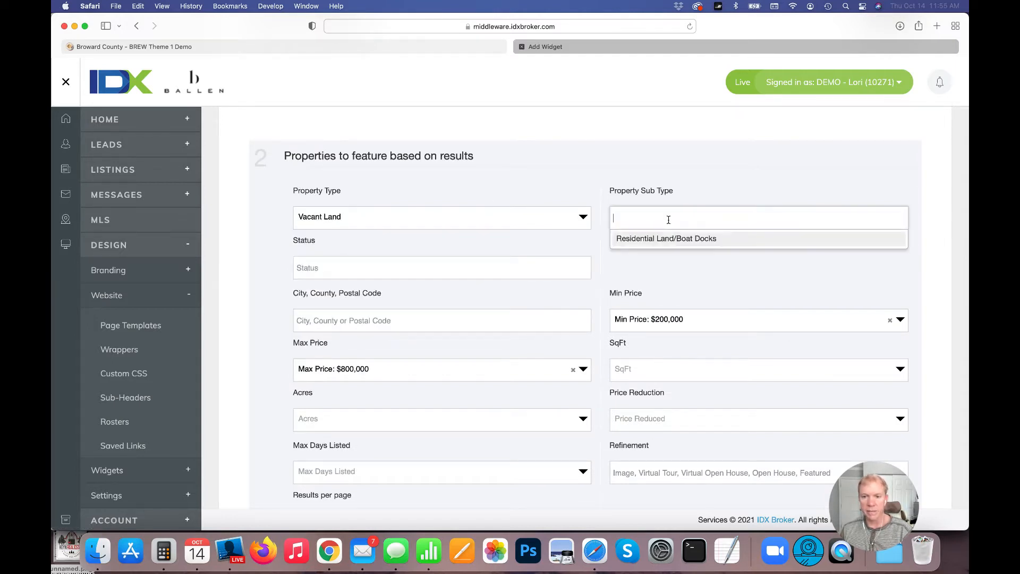
{"action": "left_click", "coordinate": [580, 219]}
{"action": "left_click", "coordinate": [574, 219]}
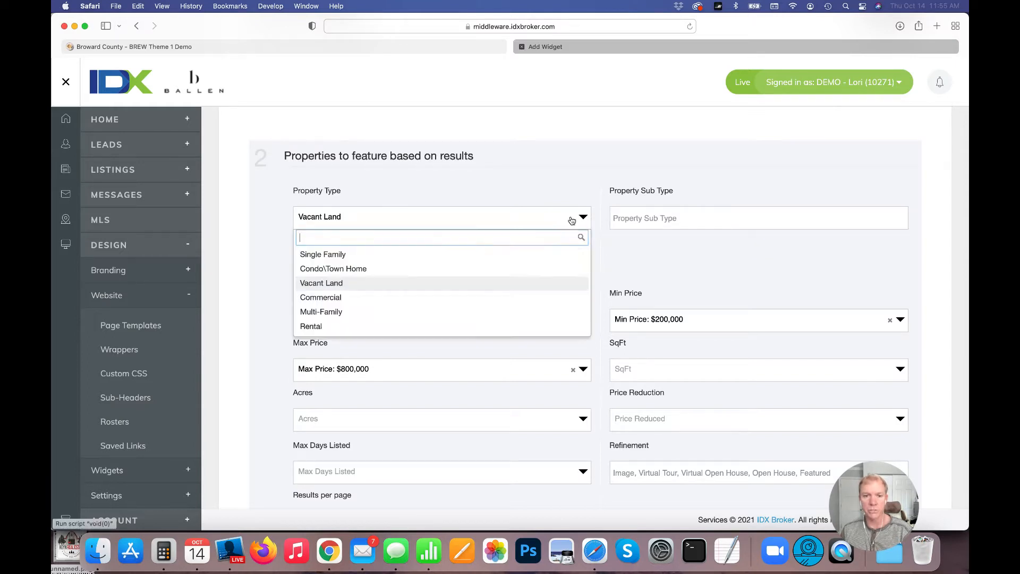
{"action": "left_click", "coordinate": [353, 258]}
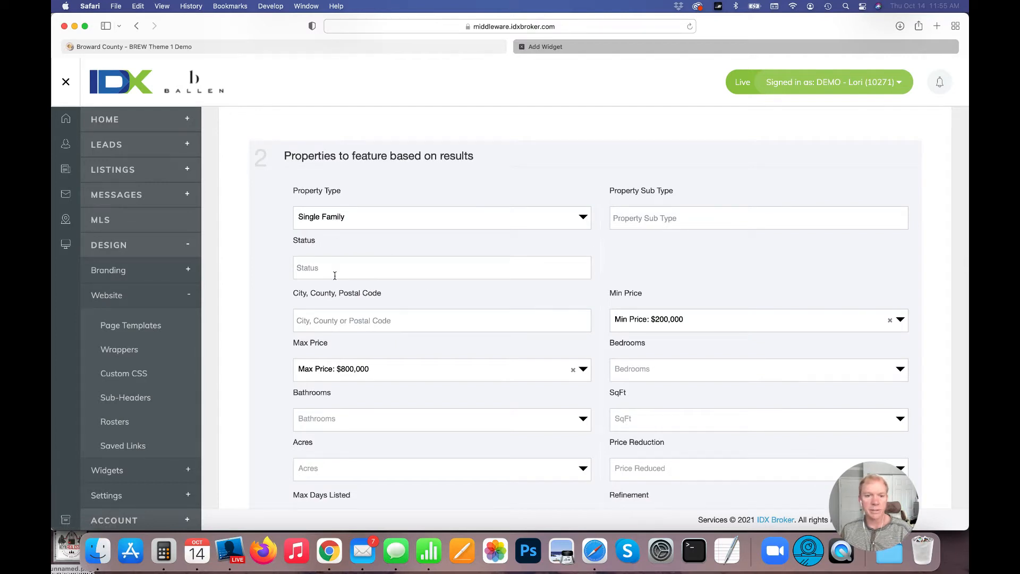
- Restrict the featured properties to listings with status A
{"action": "scroll", "coordinate": [340, 266], "scroll_direction": "down", "scroll_amount": 3}
{"action": "left_click", "coordinate": [348, 206]}
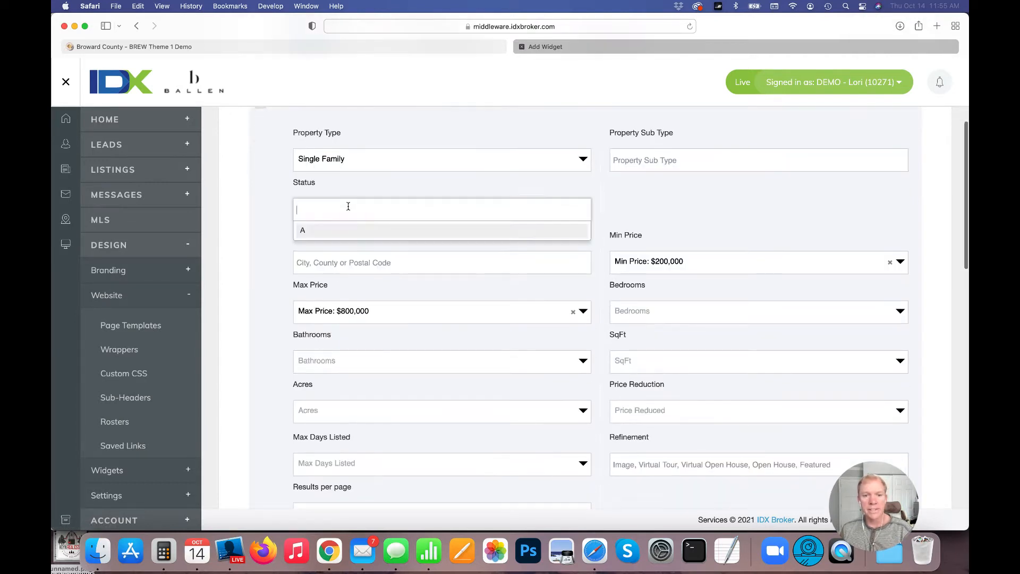
{"action": "left_click", "coordinate": [303, 234]}
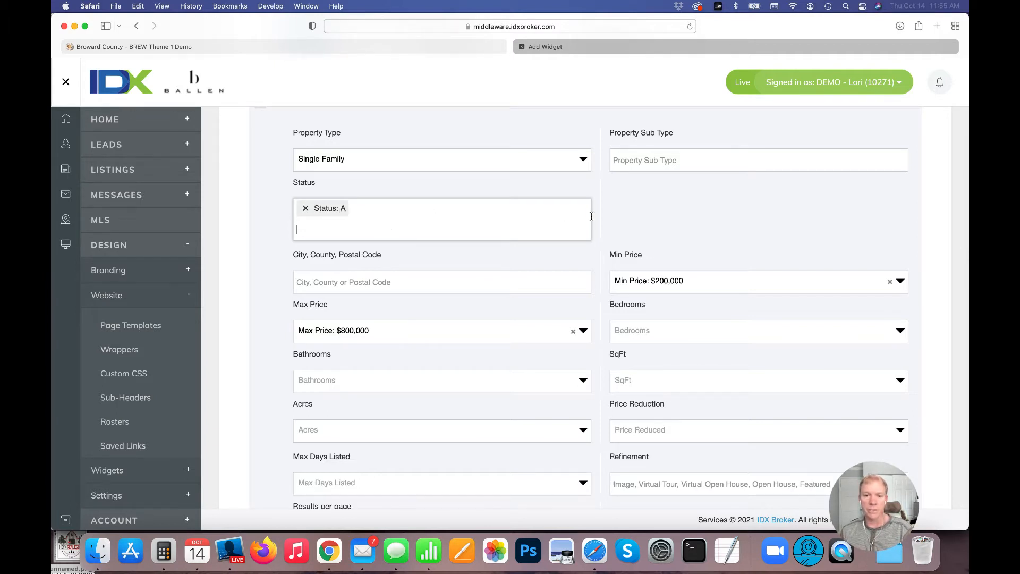
- Look up Broward in the location criterion and replace it with the city of Miami
{"action": "scroll", "coordinate": [600, 234], "scroll_direction": "down", "scroll_amount": 2}
{"action": "left_click", "coordinate": [327, 234]}
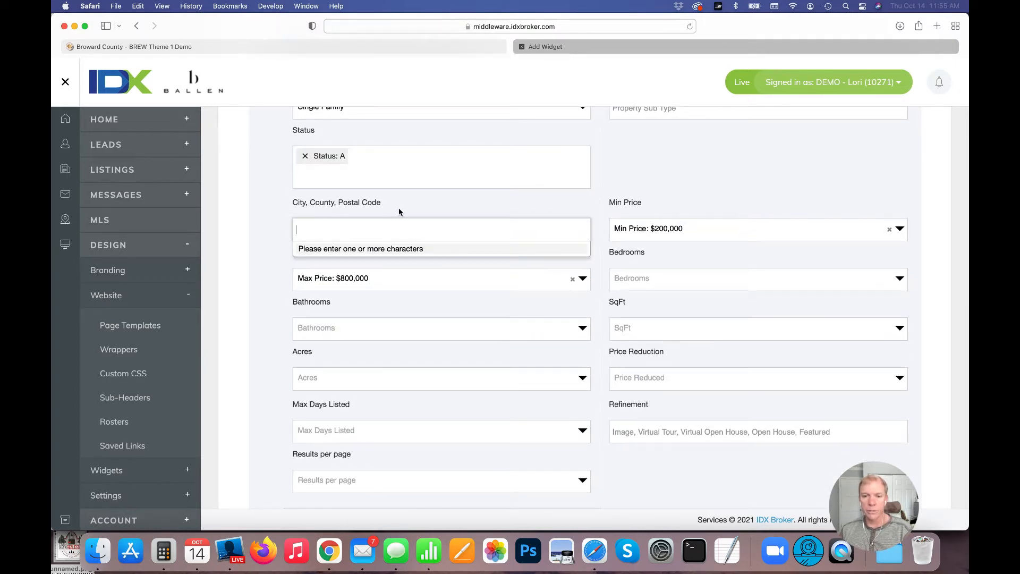
{"action": "scroll", "coordinate": [399, 208], "scroll_direction": "up", "scroll_amount": 1}
{"action": "type", "text": "brow"}
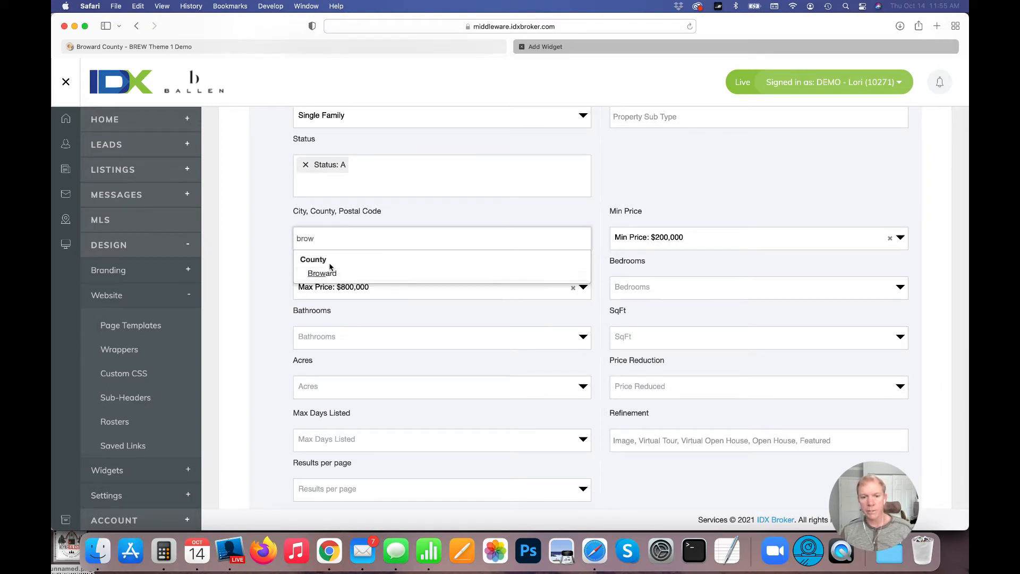
{"action": "key", "text": "super+a"}
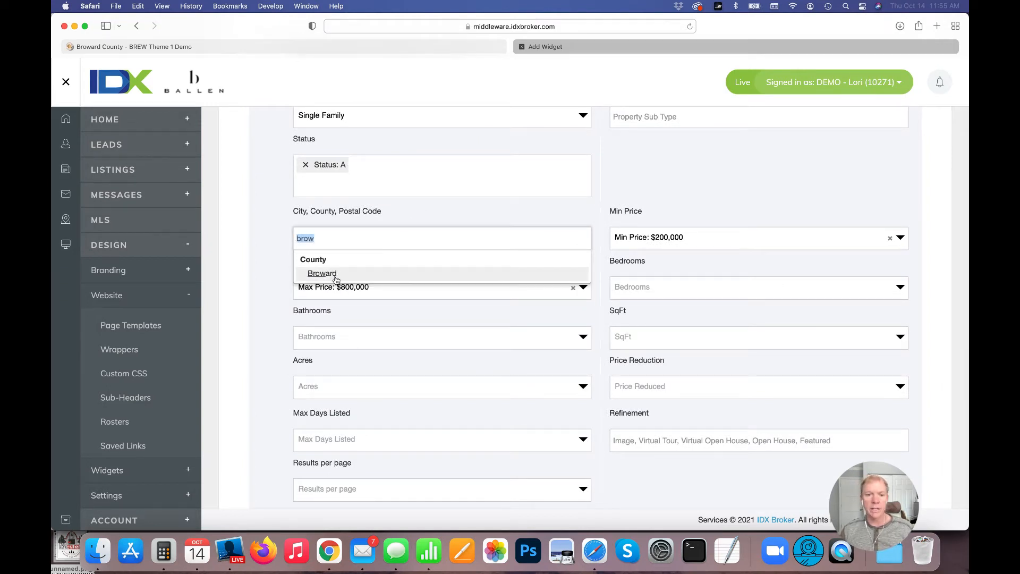
{"action": "type", "text": "miam"}
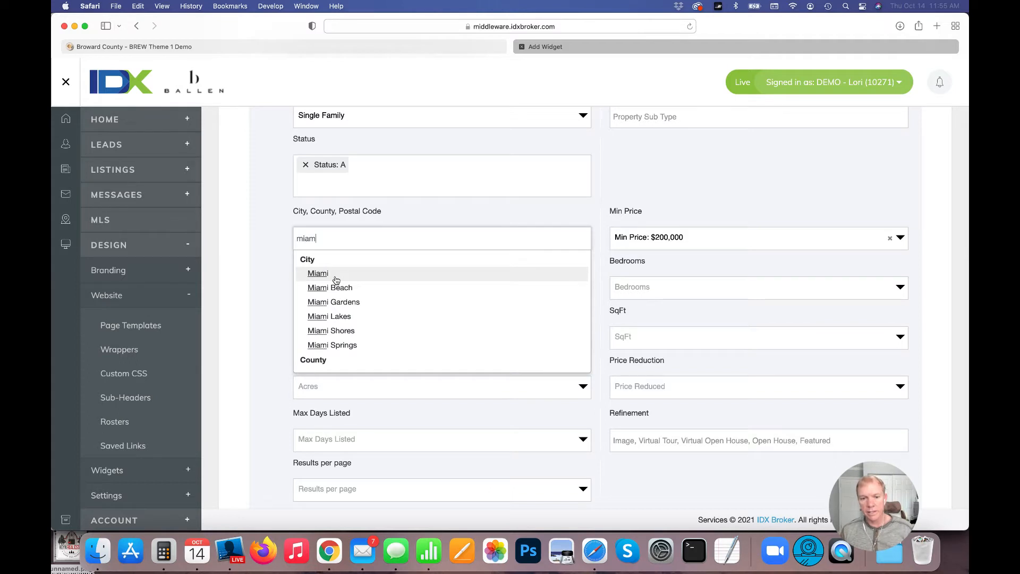
{"action": "scroll", "coordinate": [330, 319], "scroll_direction": "down", "scroll_amount": 1}
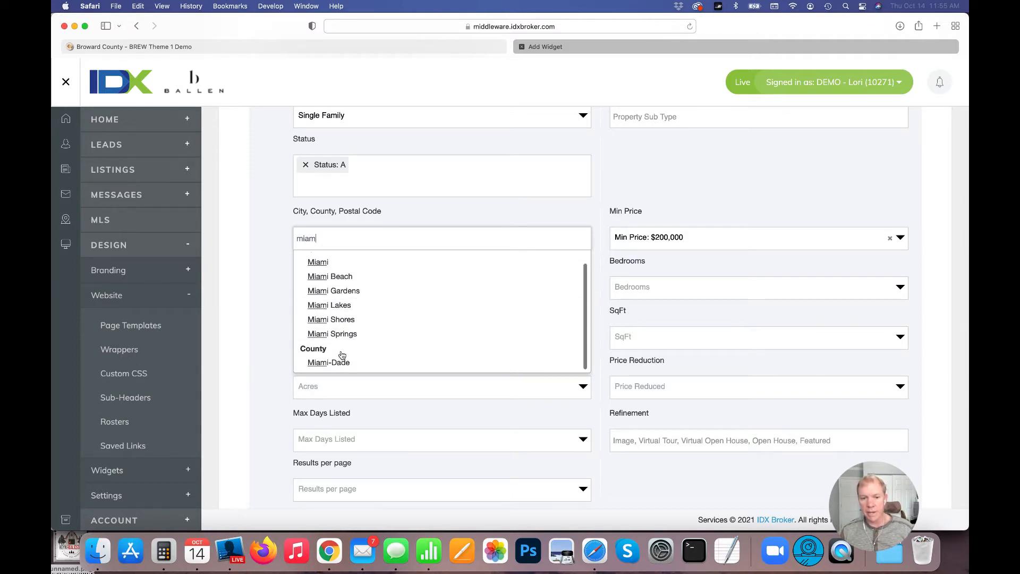
{"action": "scroll", "coordinate": [340, 329], "scroll_direction": "up", "scroll_amount": 1}
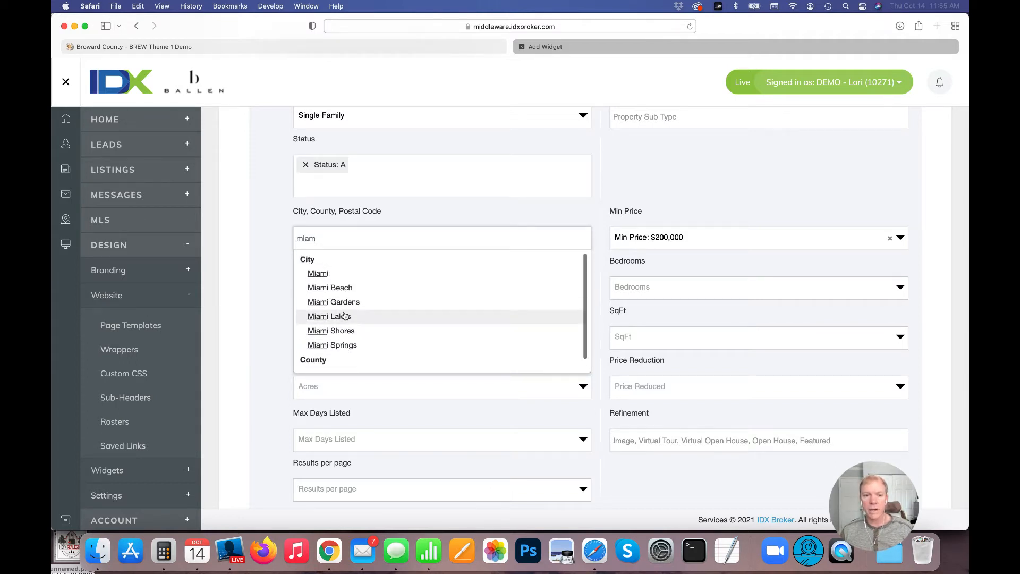
{"action": "left_click", "coordinate": [336, 276]}
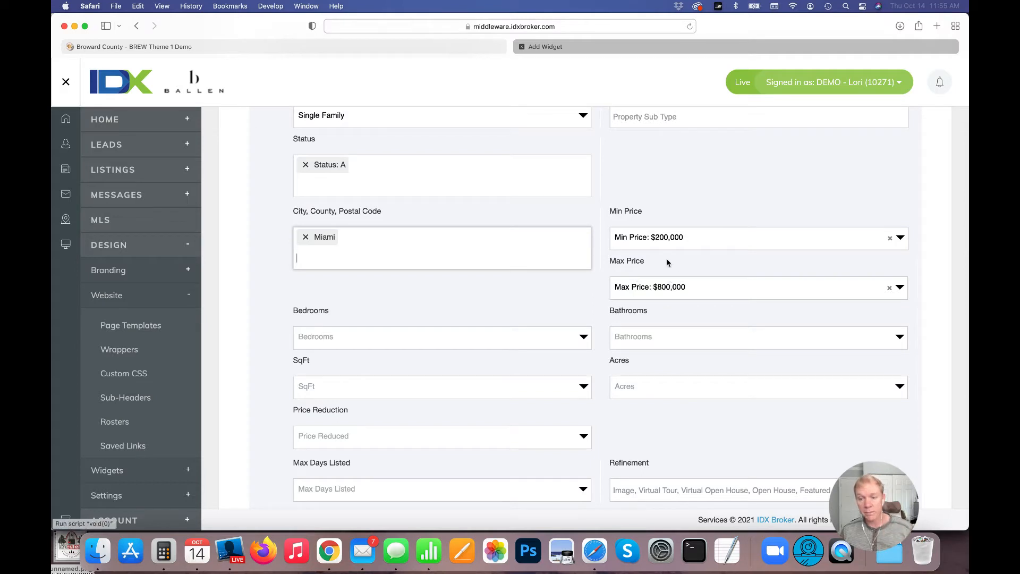
- Review the remaining search criteria, from price and bedrooms through condition and community features, down to the widget options
{"action": "scroll", "coordinate": [511, 297], "scroll_direction": "down", "scroll_amount": 3}
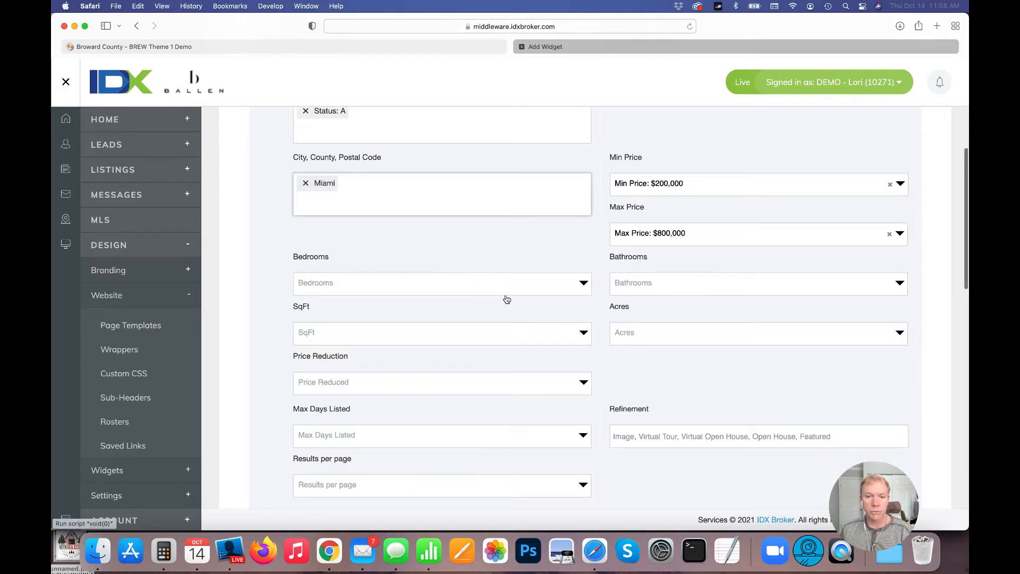
{"action": "scroll", "coordinate": [508, 301], "scroll_direction": "down", "scroll_amount": 2}
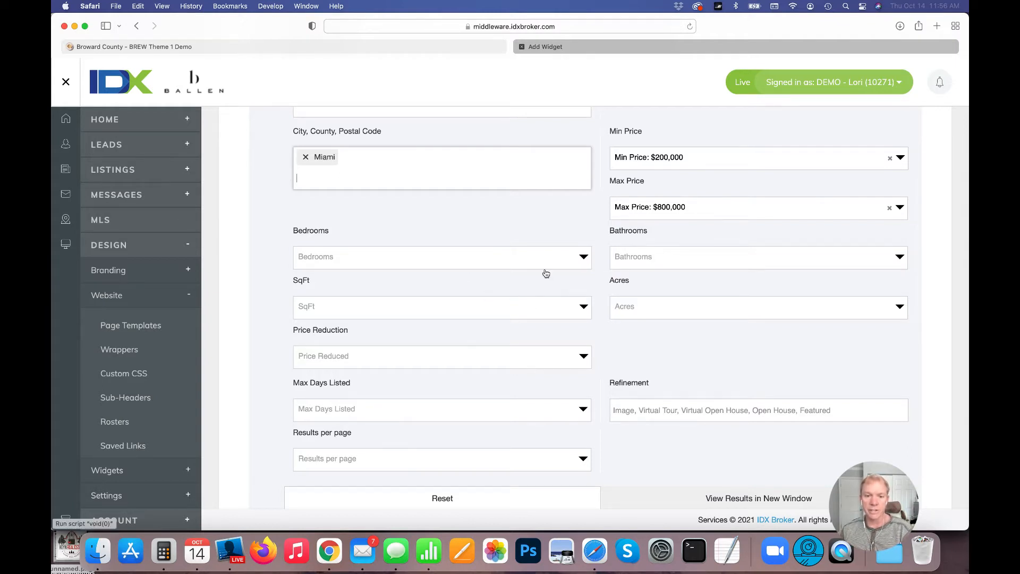
{"action": "scroll", "coordinate": [546, 273], "scroll_direction": "down", "scroll_amount": 5}
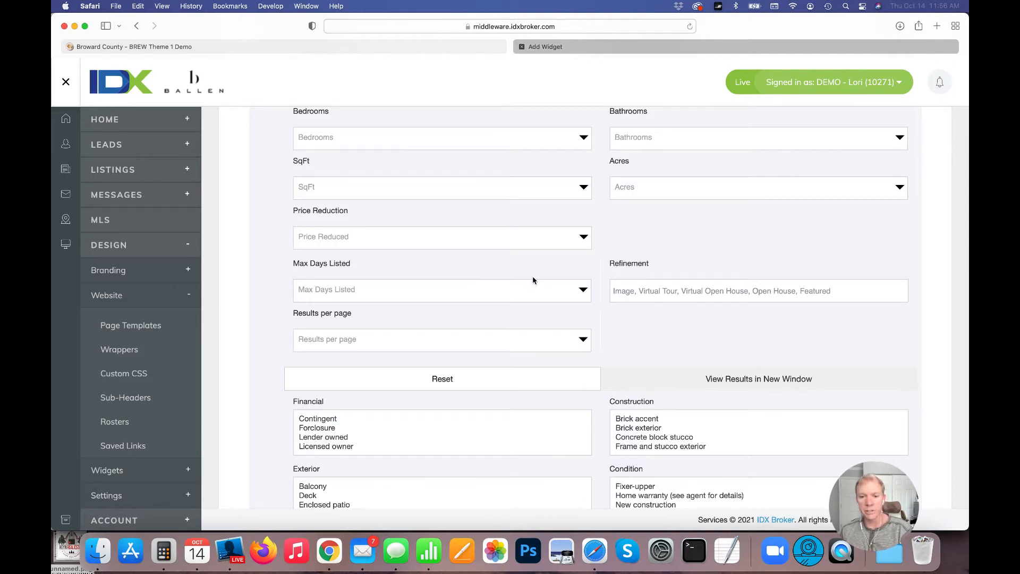
{"action": "scroll", "coordinate": [604, 269], "scroll_direction": "down", "scroll_amount": 5}
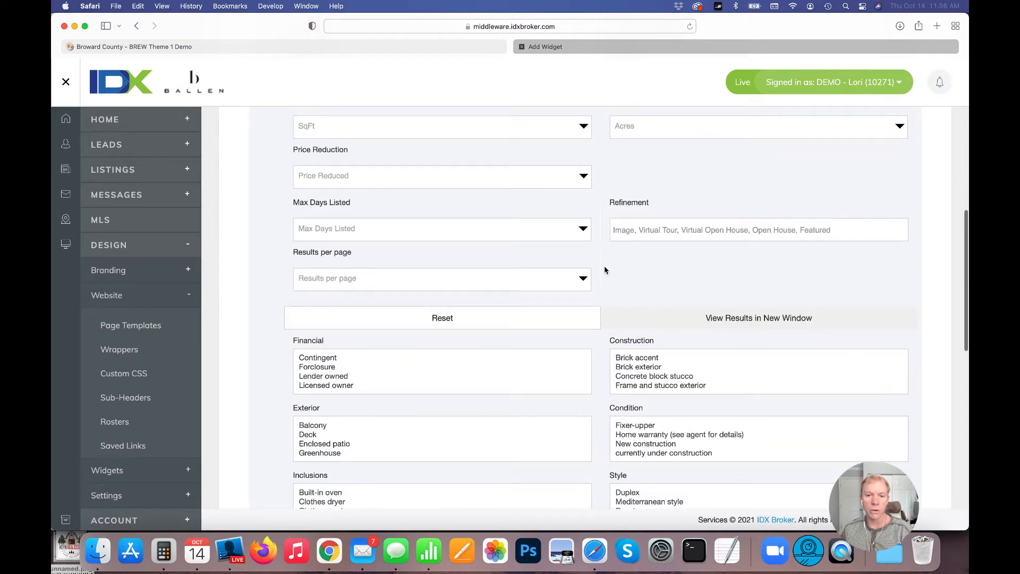
{"action": "scroll", "coordinate": [607, 271], "scroll_direction": "down", "scroll_amount": 6}
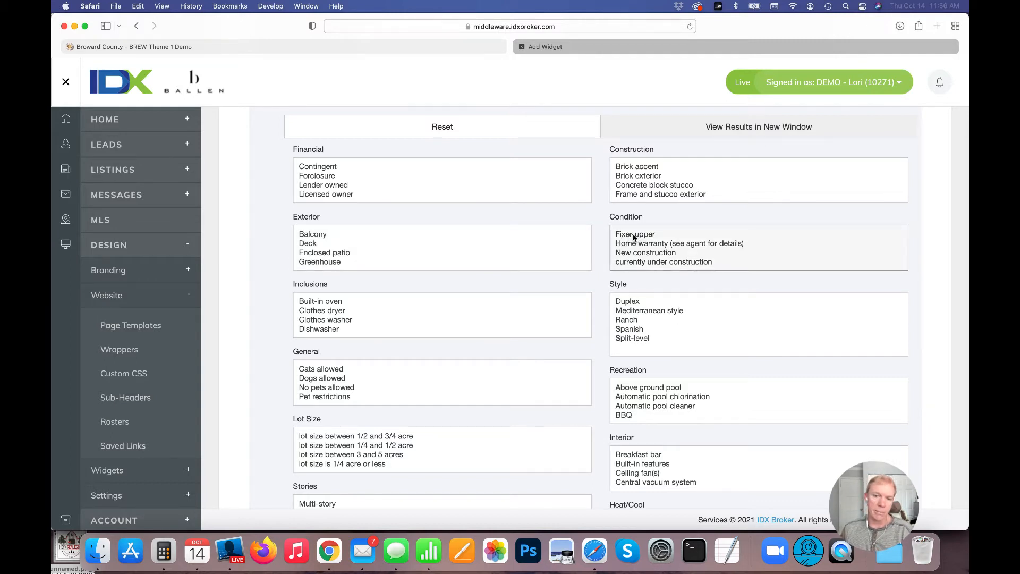
{"action": "scroll", "coordinate": [618, 263], "scroll_direction": "down", "scroll_amount": 2}
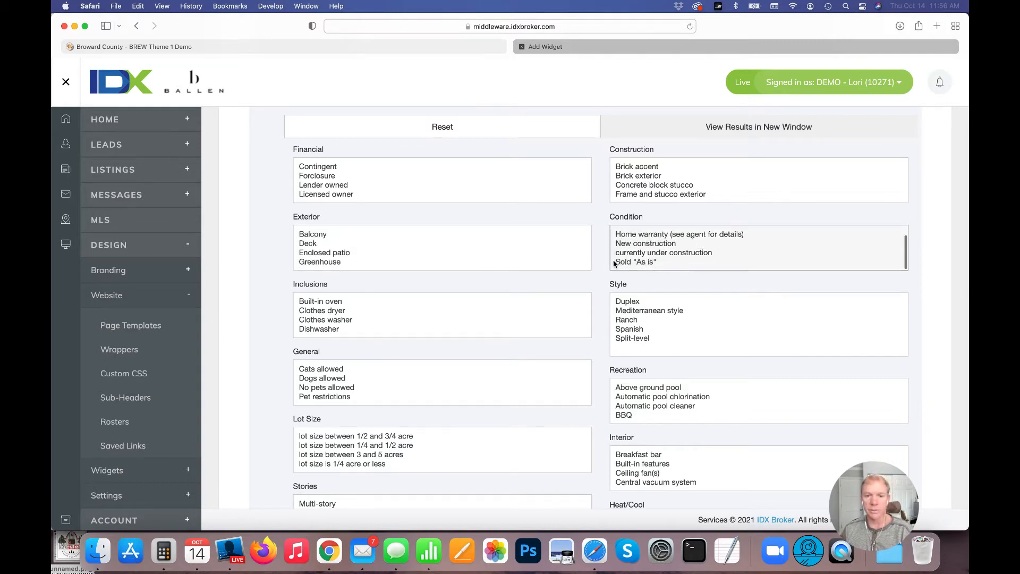
{"action": "scroll", "coordinate": [608, 355], "scroll_direction": "down", "scroll_amount": 5}
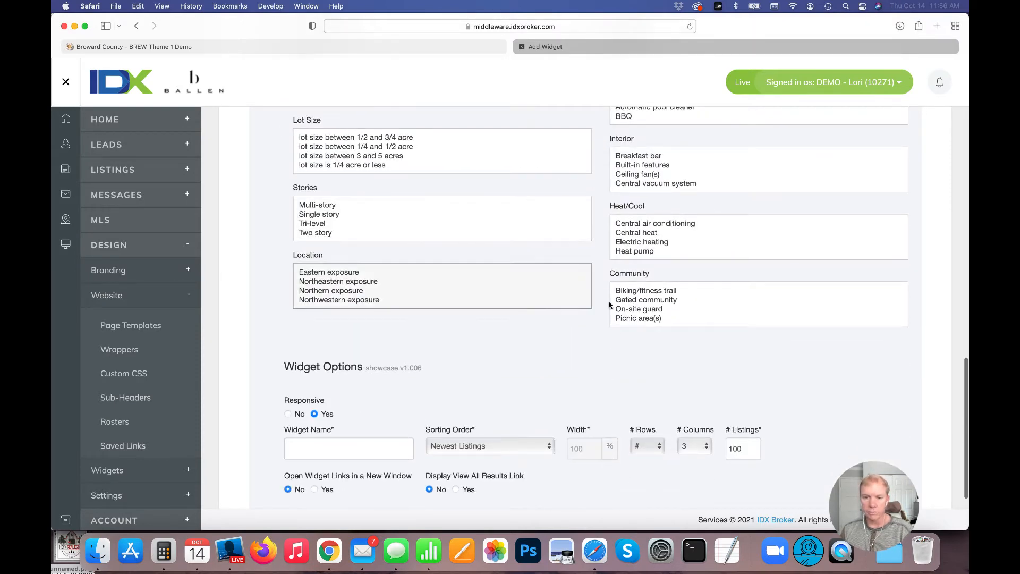
{"action": "scroll", "coordinate": [600, 318], "scroll_direction": "down", "scroll_amount": 1}
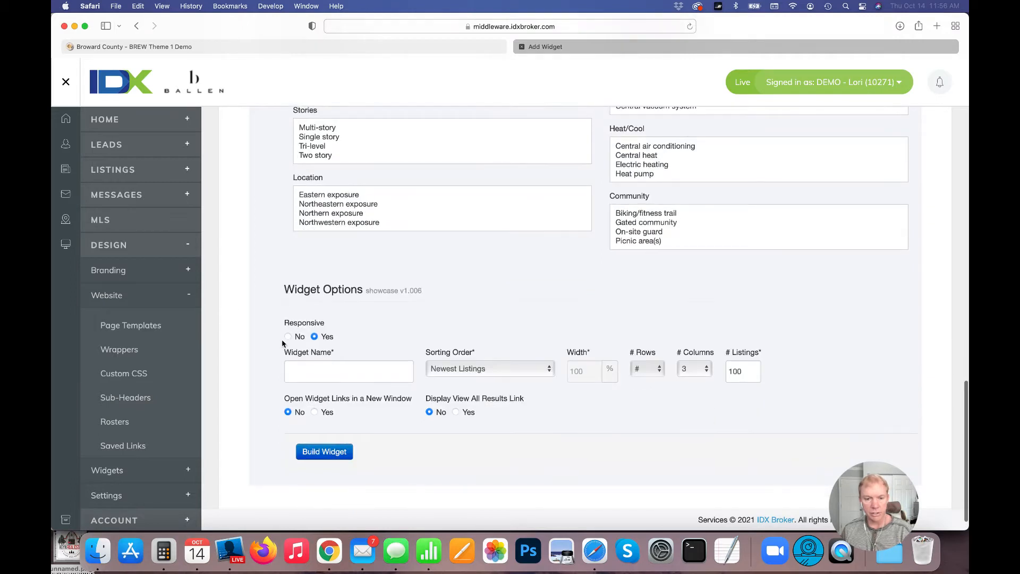
- Name the widget "Miami Homes between 200K-800K" and check the available sorting orders
{"action": "scroll", "coordinate": [287, 343], "scroll_direction": "down", "scroll_amount": 3}
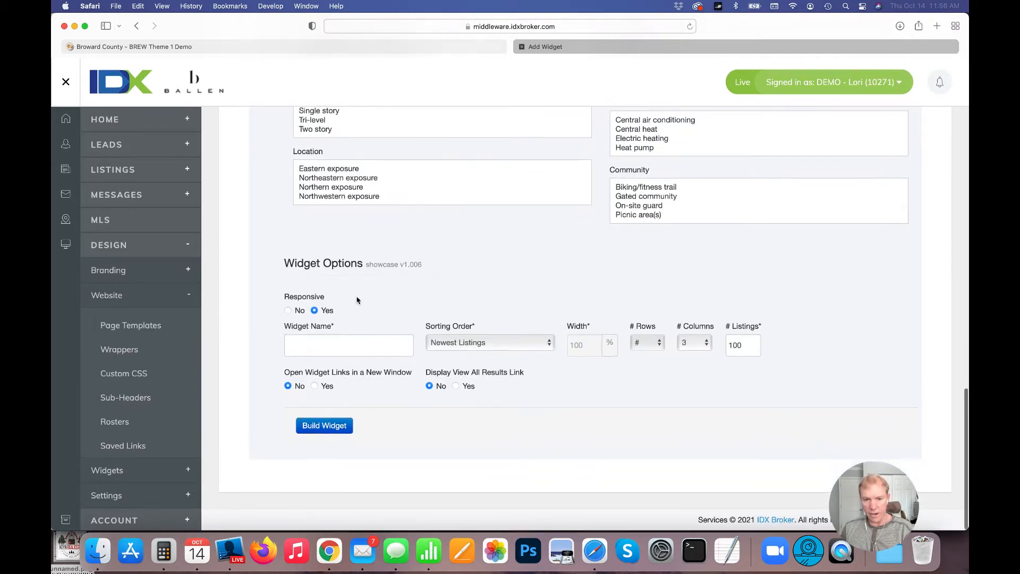
{"action": "double_click", "coordinate": [295, 299]}
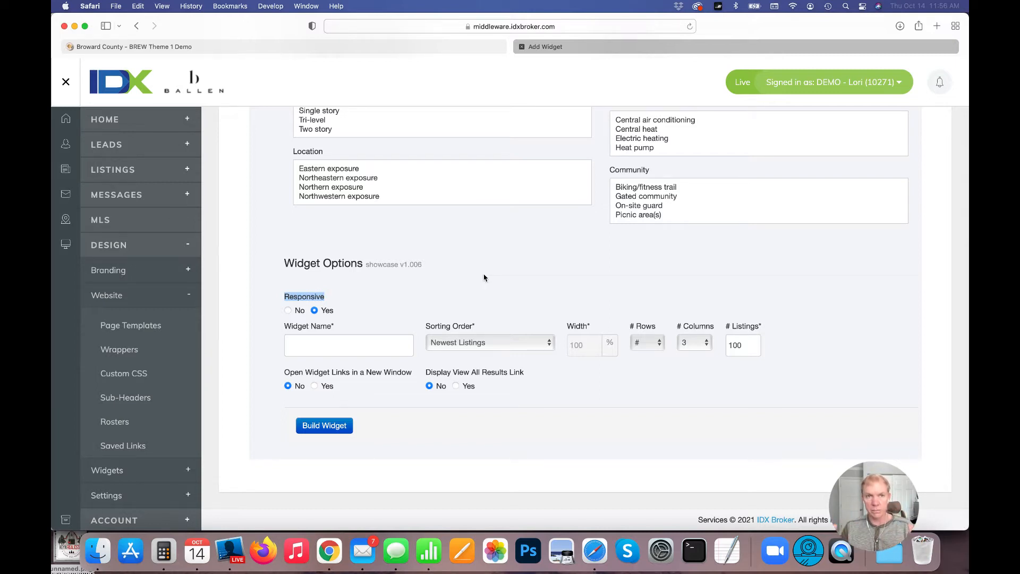
{"action": "left_click", "coordinate": [314, 318]}
{"action": "left_click", "coordinate": [333, 355]}
{"action": "type", "text": "Miami Home"}
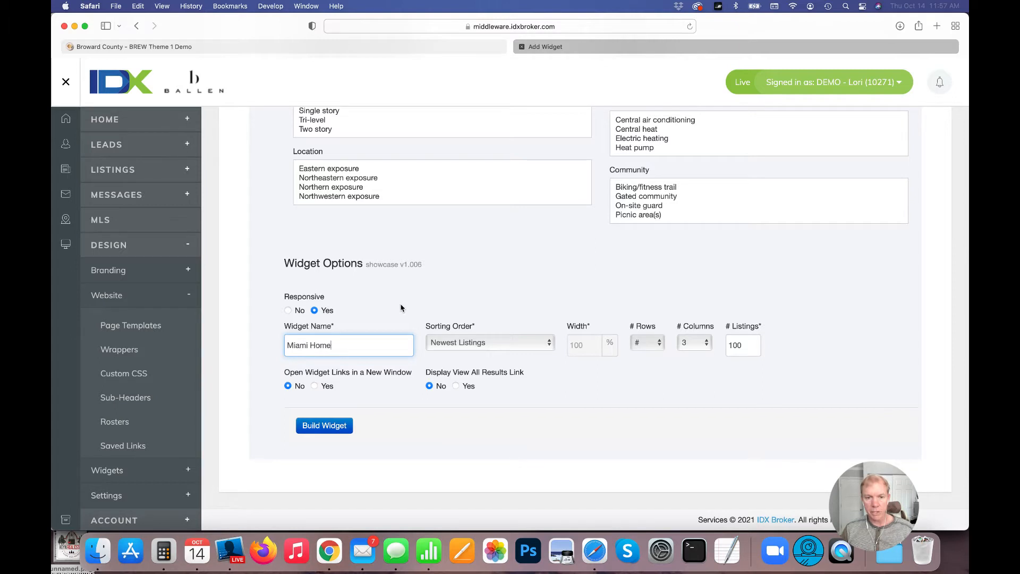
{"action": "type", "text": "s between 200K-800K"}
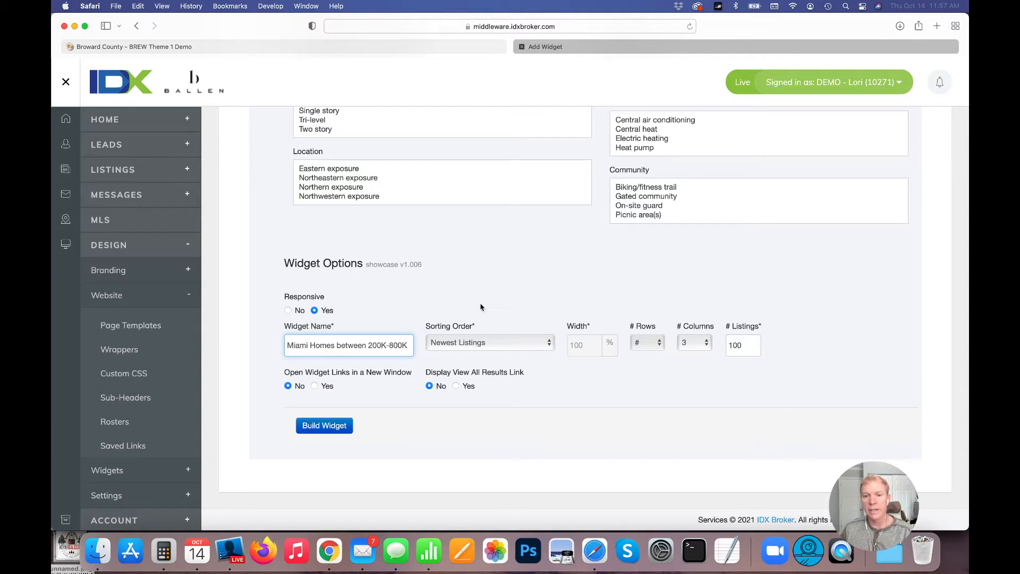
{"action": "left_click", "coordinate": [464, 342]}
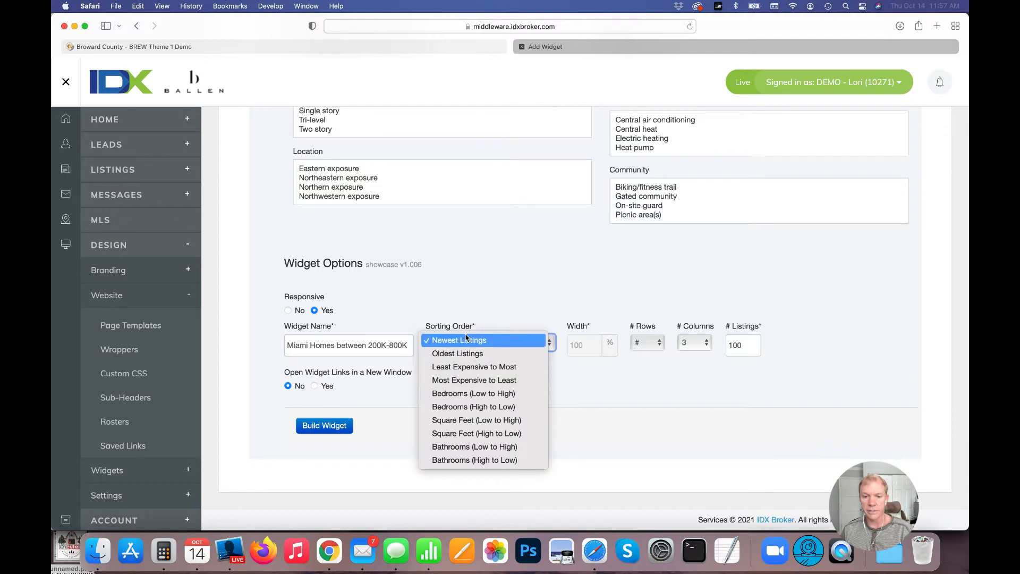
{"action": "left_click", "coordinate": [498, 309]}
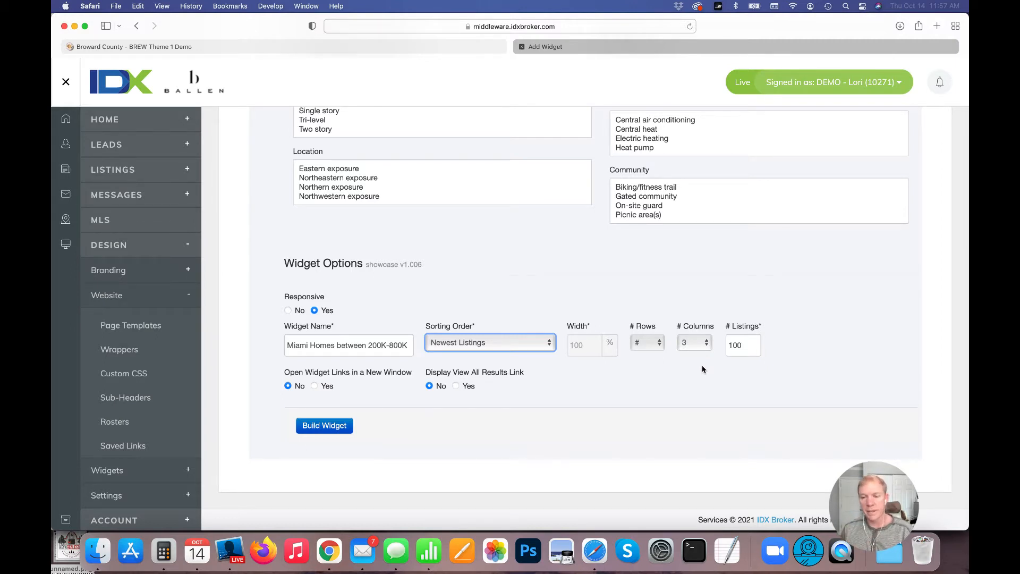
- Limit the widget to 15 listings, display the View All Results link, and build the widget
{"action": "double_click", "coordinate": [747, 350]}
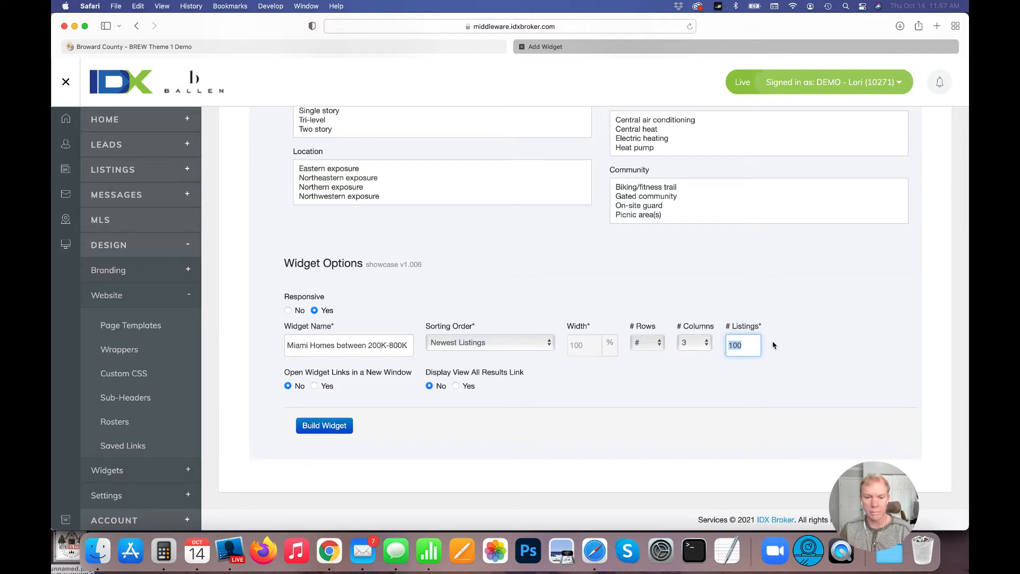
{"action": "type", "text": "15"}
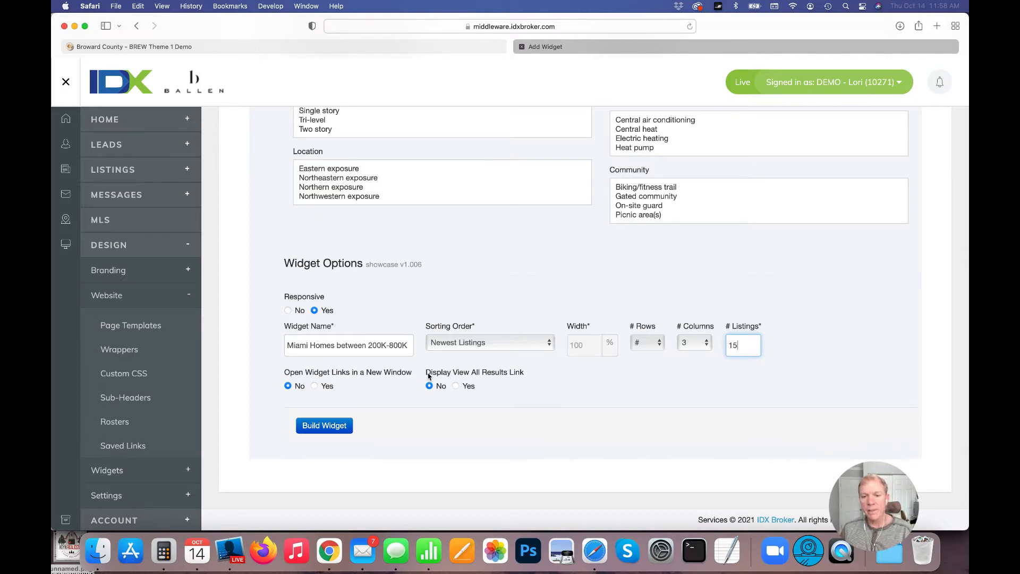
{"action": "left_click", "coordinate": [456, 387]}
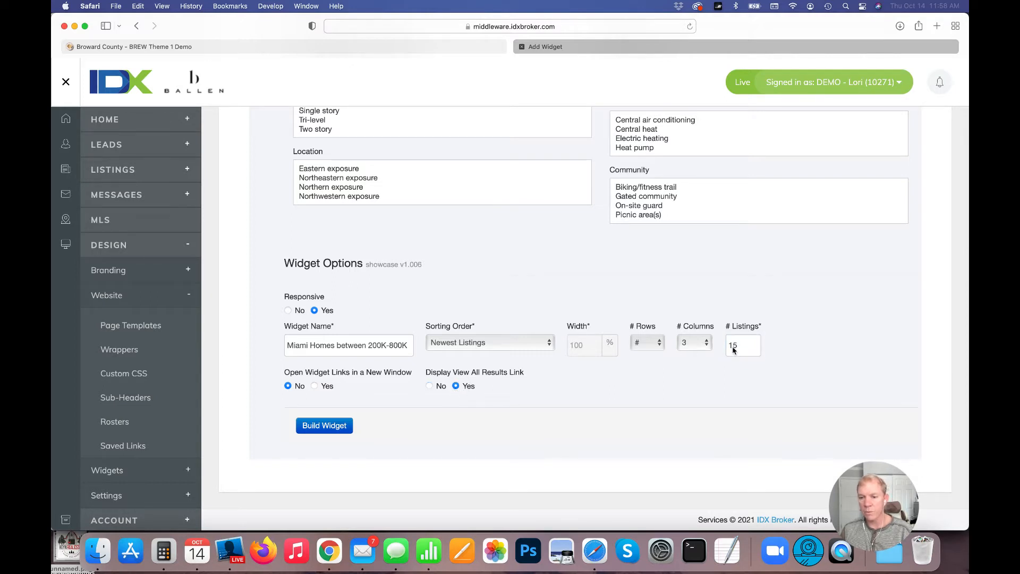
{"action": "left_click_drag", "start_coordinate": [744, 348], "coordinate": [721, 346]}
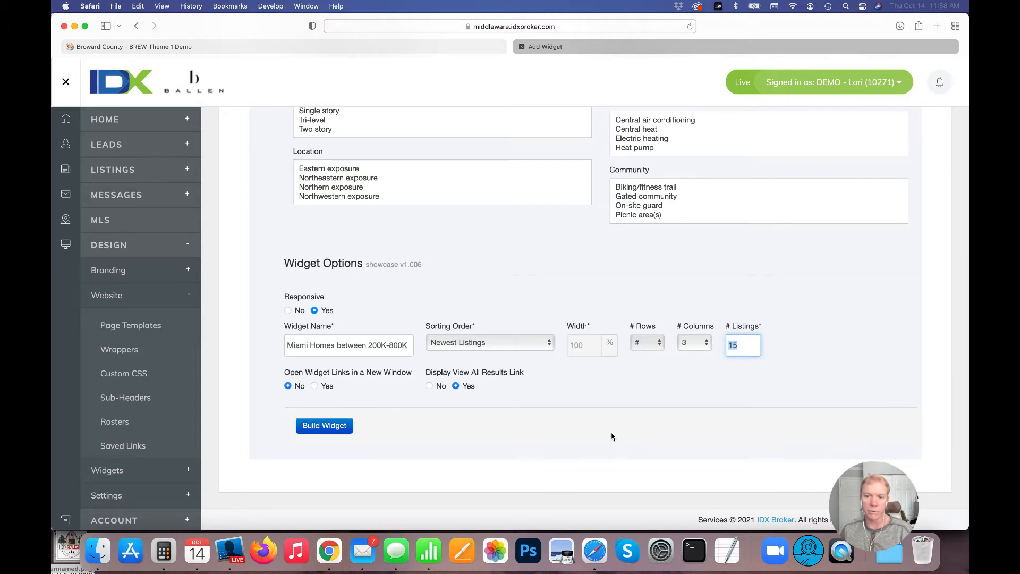
{"action": "left_click", "coordinate": [325, 426]}
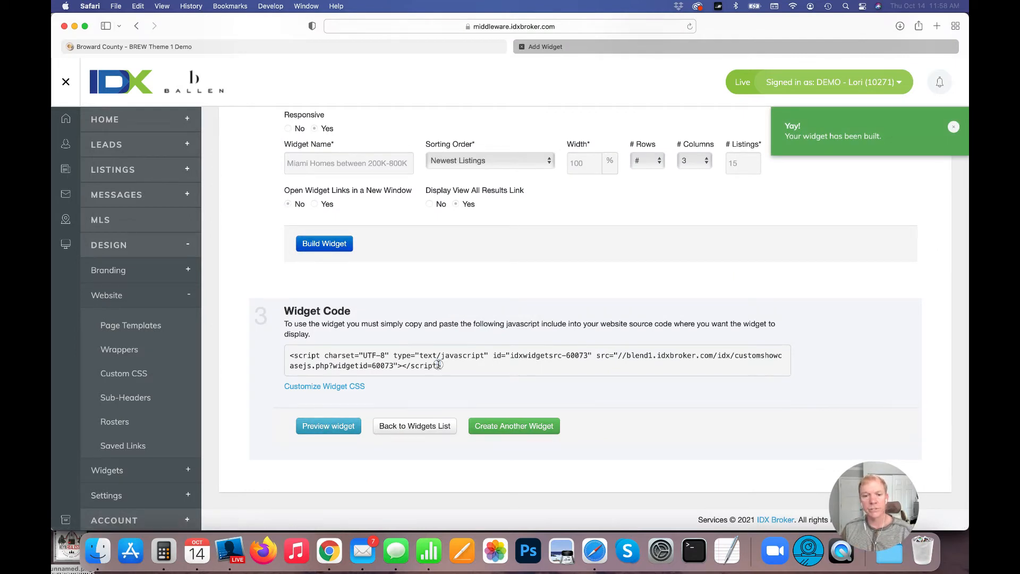
- Select the whole generated widget script, then return to the list of legacy widgets
{"action": "left_click_drag", "start_coordinate": [445, 366], "coordinate": [262, 352]}
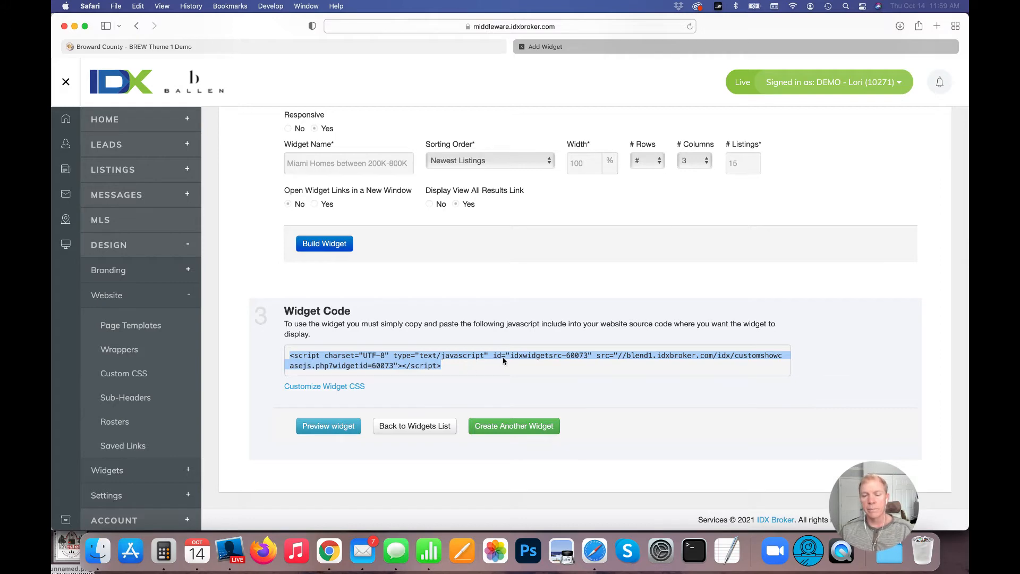
{"action": "scroll", "coordinate": [503, 358], "scroll_direction": "up", "scroll_amount": 20}
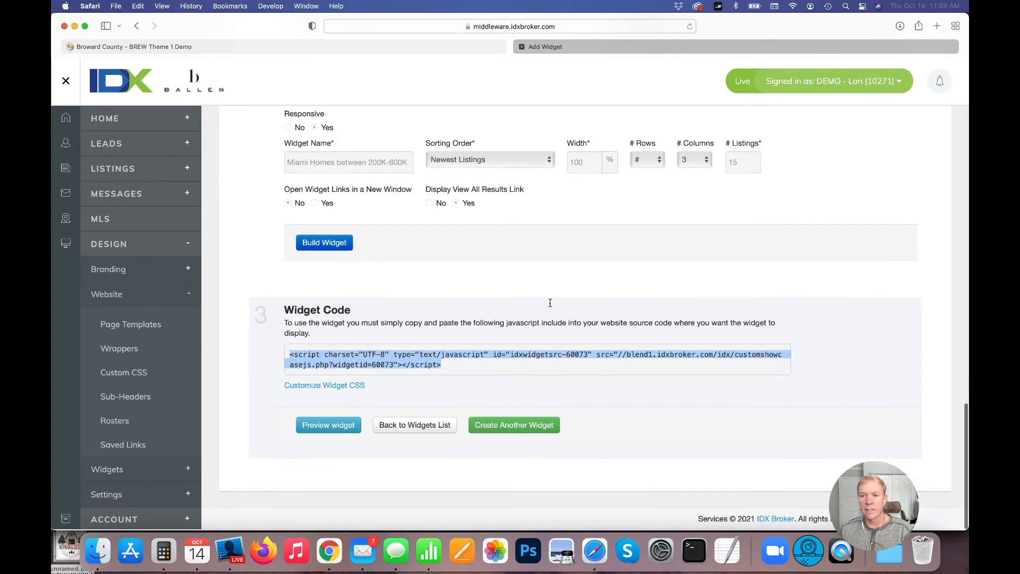
{"action": "scroll", "coordinate": [567, 303], "scroll_direction": "up", "scroll_amount": 20}
{"action": "left_click", "coordinate": [878, 162]}
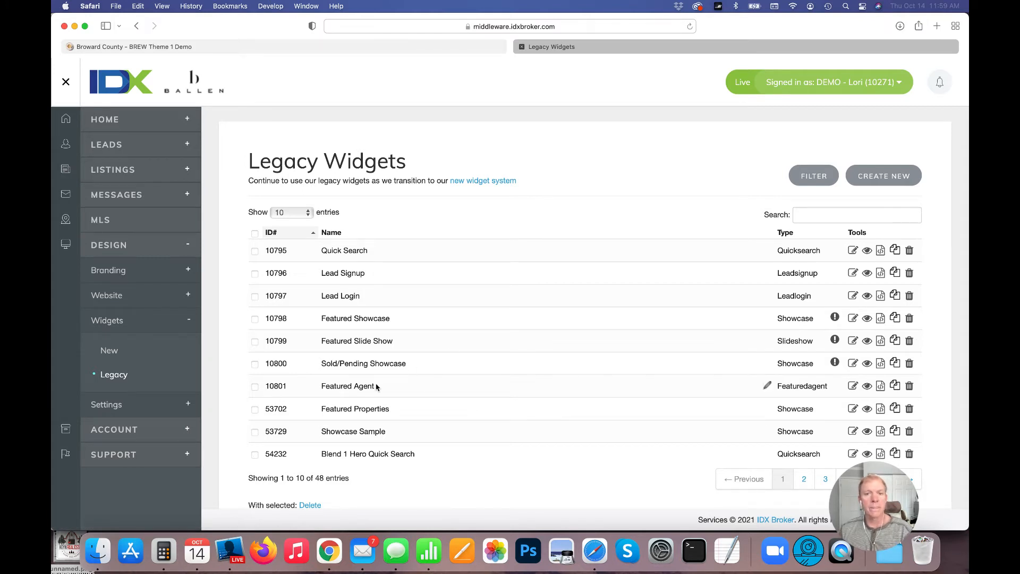
{"action": "scroll", "coordinate": [503, 286], "scroll_direction": "up", "scroll_amount": 1}
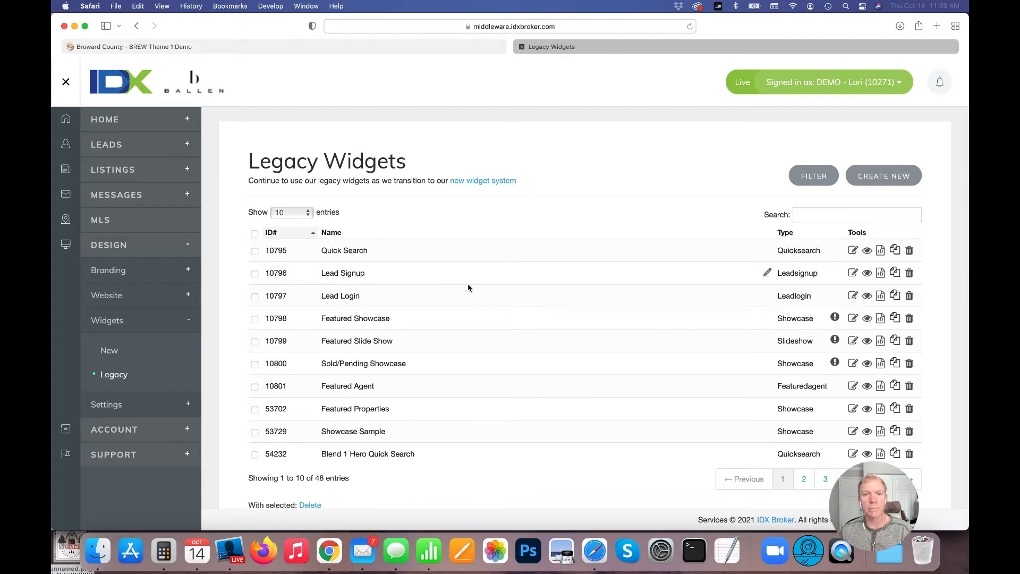
- Switch to the BREW Theme 1 Demo site and open the list of all showcases in its WordPress admin
{"action": "left_click", "coordinate": [307, 48]}
{"action": "scroll", "coordinate": [375, 130], "scroll_direction": "up", "scroll_amount": 1}
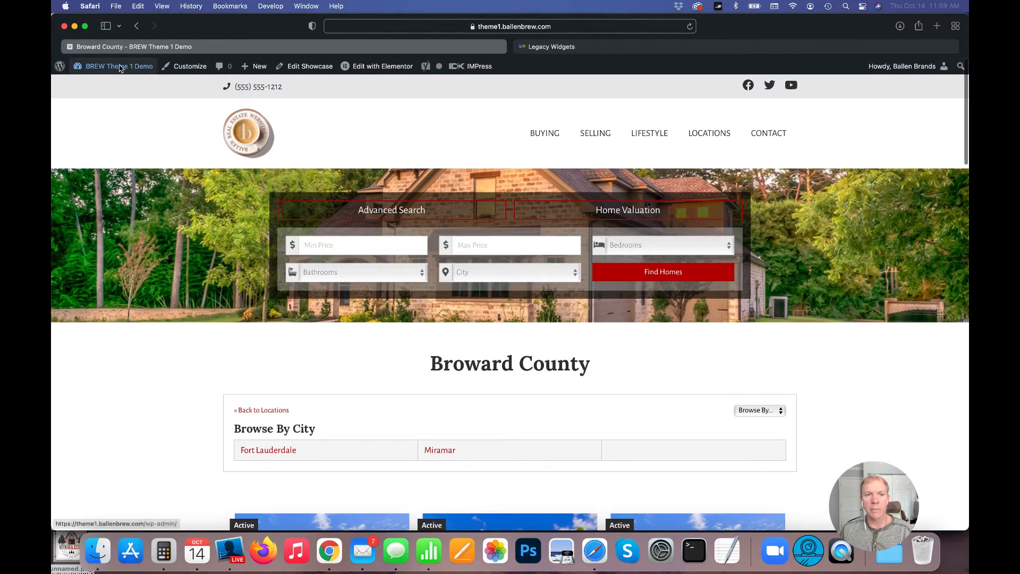
{"action": "left_click", "coordinate": [90, 84]}
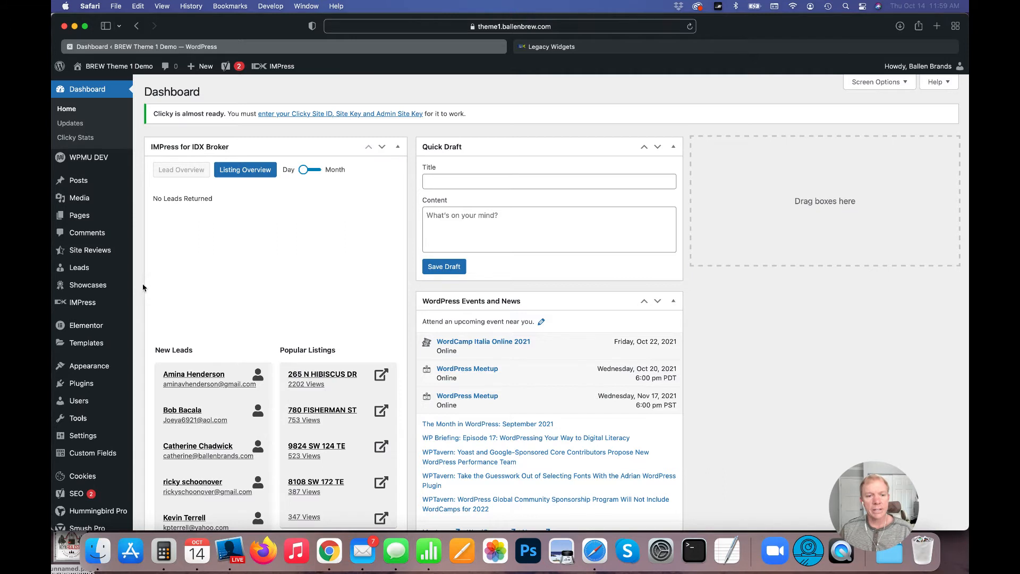
{"action": "mouse_move", "coordinate": [84, 346]}
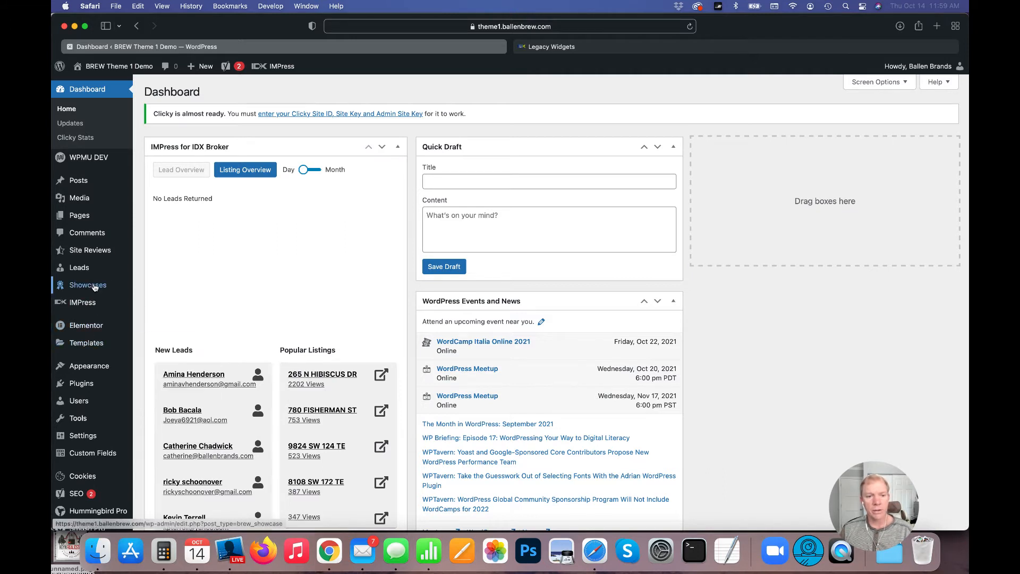
{"action": "mouse_move", "coordinate": [92, 287]}
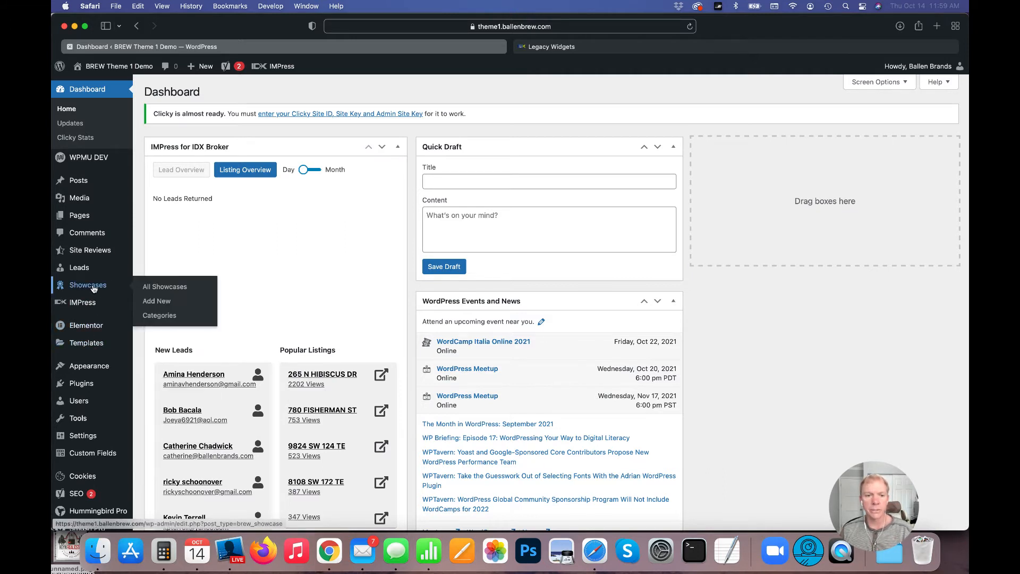
{"action": "left_click", "coordinate": [92, 287]}
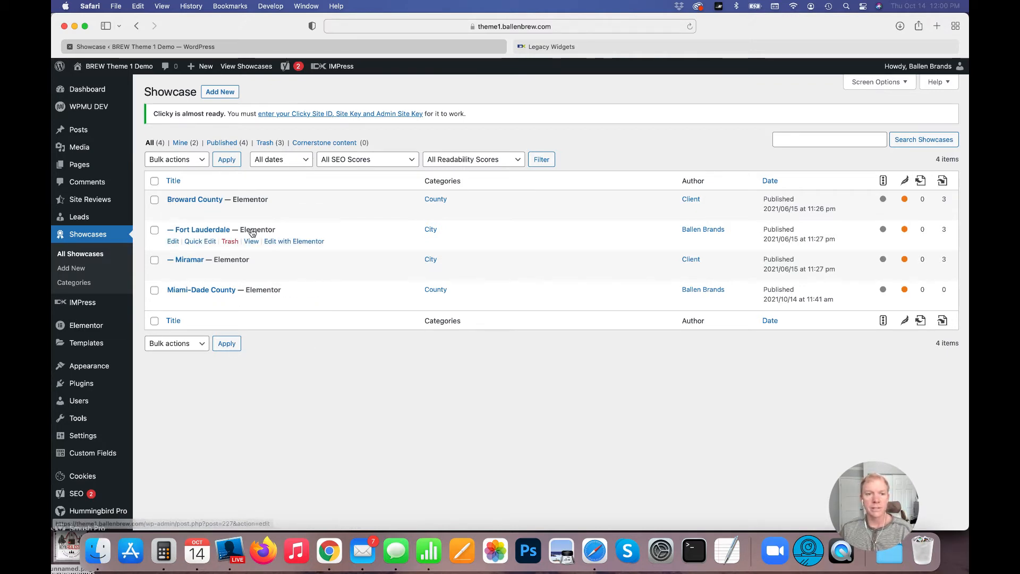
- Add a new showcase titled "Palm Springs County"
{"action": "left_click", "coordinate": [222, 94]}
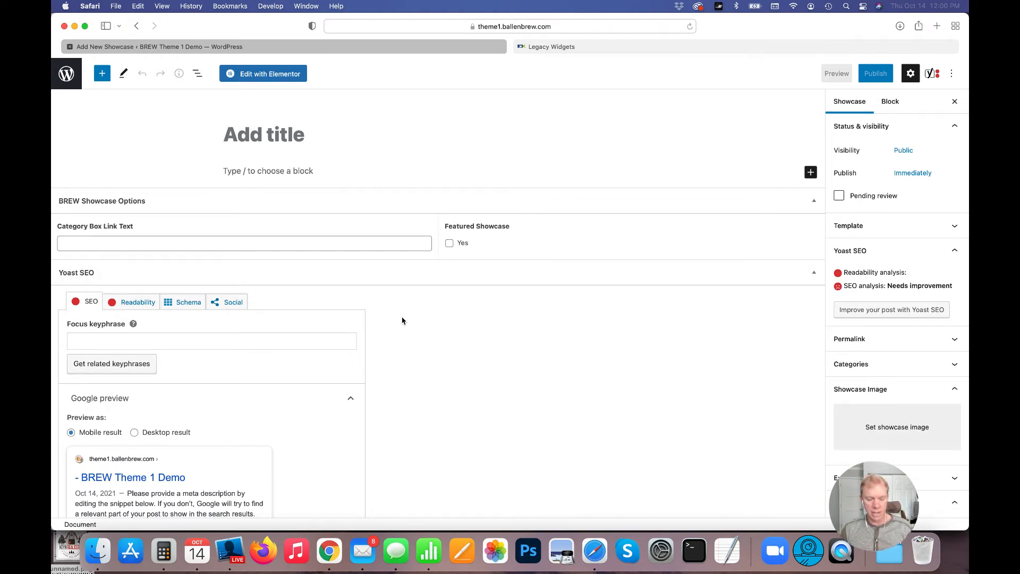
{"action": "type", "text": "Palm"}
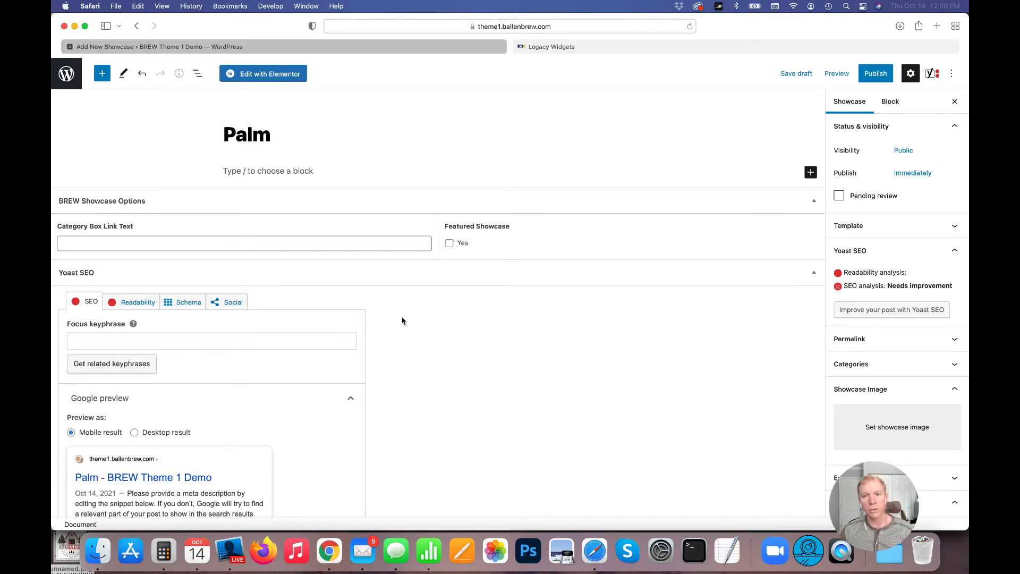
{"action": "type", "text": " Springs County"}
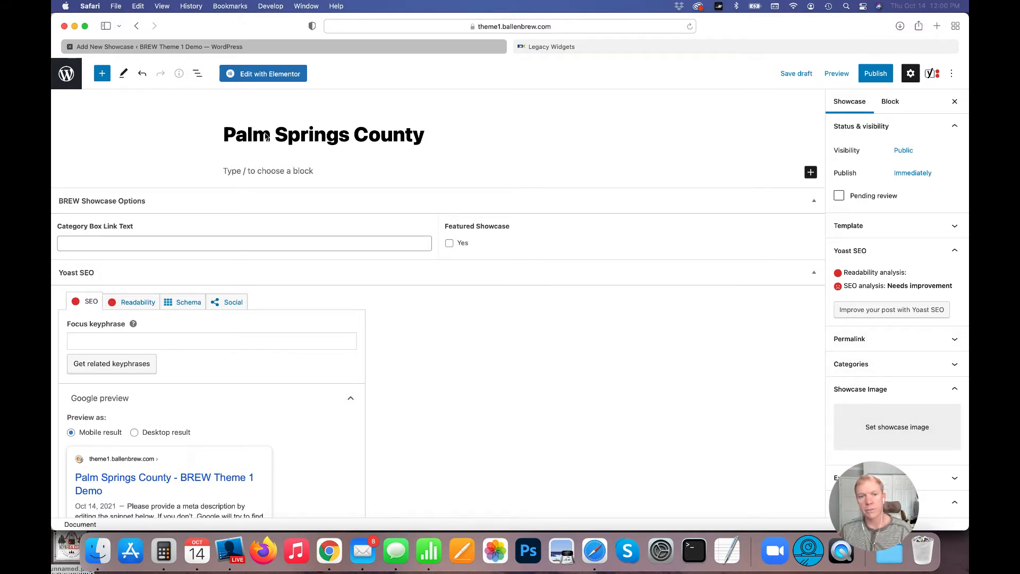
{"action": "left_click_drag", "start_coordinate": [234, 134], "coordinate": [400, 133]}
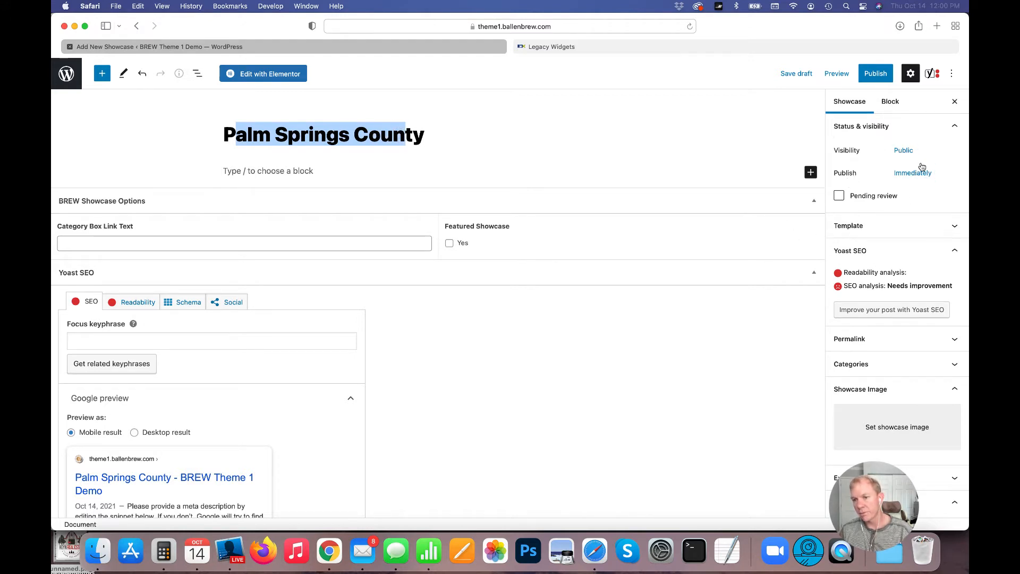
- Check the new showcase's template setting and its permalink URL slug
{"action": "left_click", "coordinate": [876, 227]}
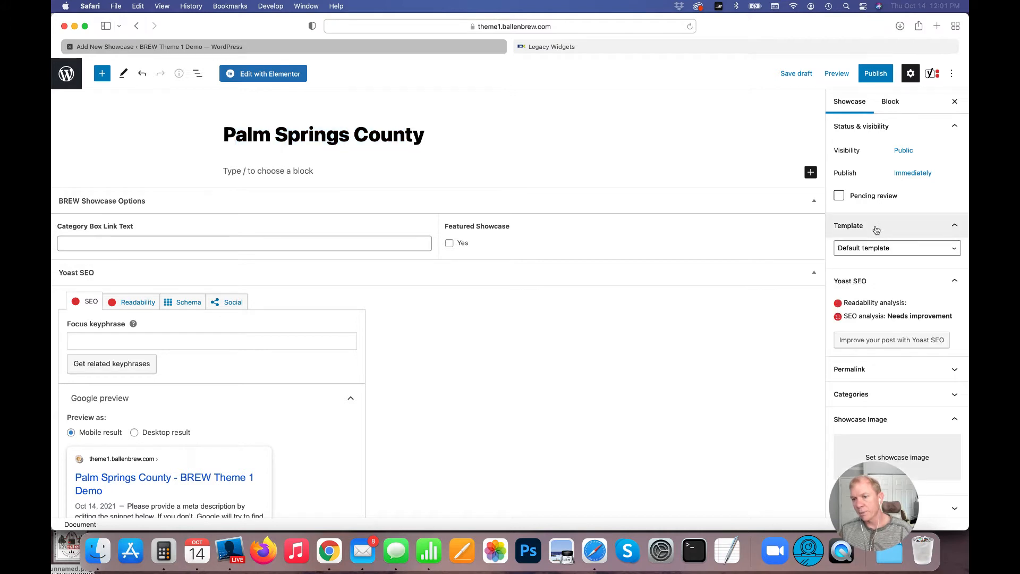
{"action": "left_click", "coordinate": [894, 234]}
{"action": "scroll", "coordinate": [904, 250], "scroll_direction": "down", "scroll_amount": 1}
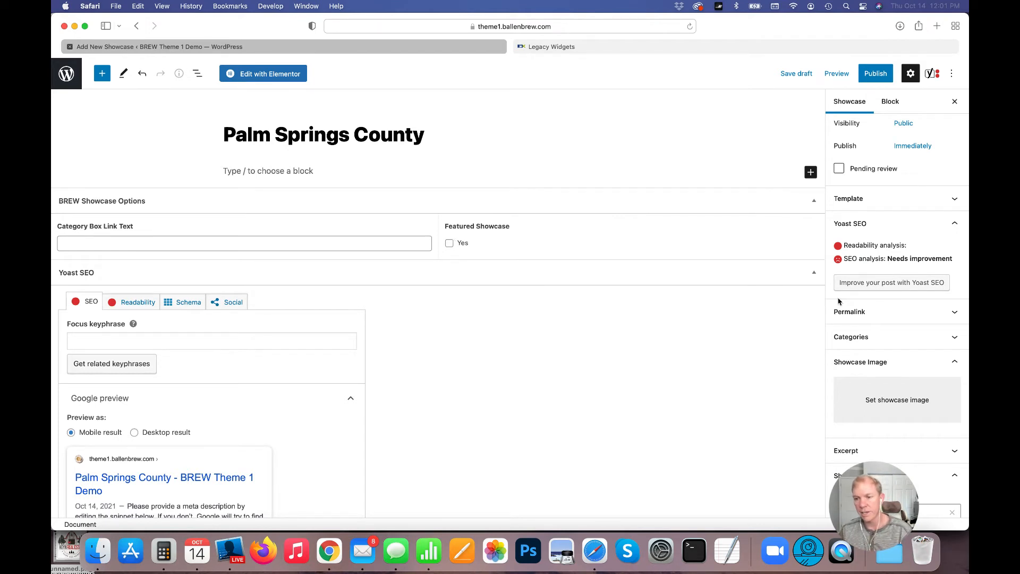
{"action": "left_click", "coordinate": [850, 312]}
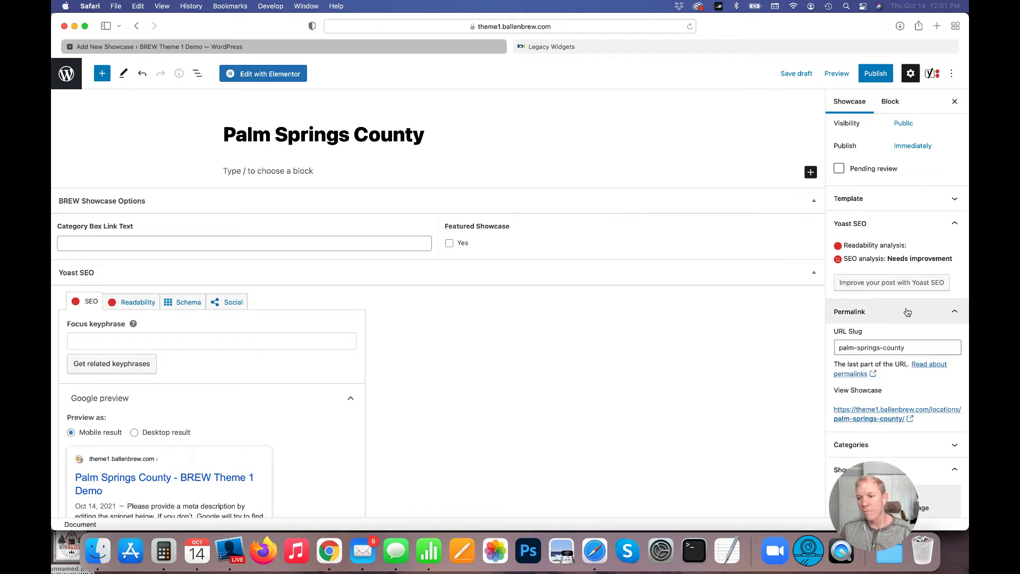
{"action": "left_click_drag", "start_coordinate": [842, 350], "coordinate": [906, 349]}
{"action": "left_click", "coordinate": [868, 349]}
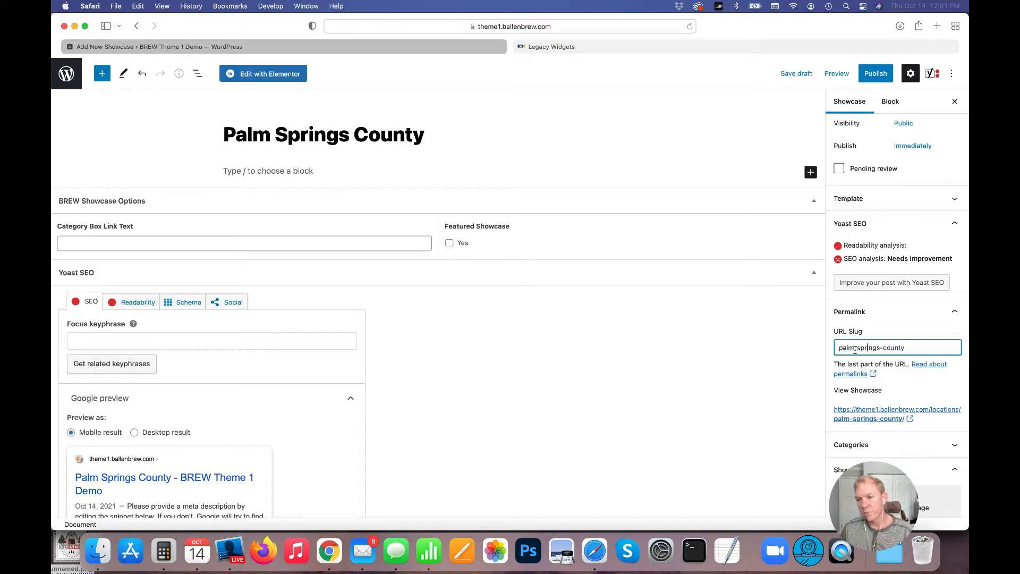
{"action": "left_click_drag", "start_coordinate": [836, 349], "coordinate": [910, 348]}
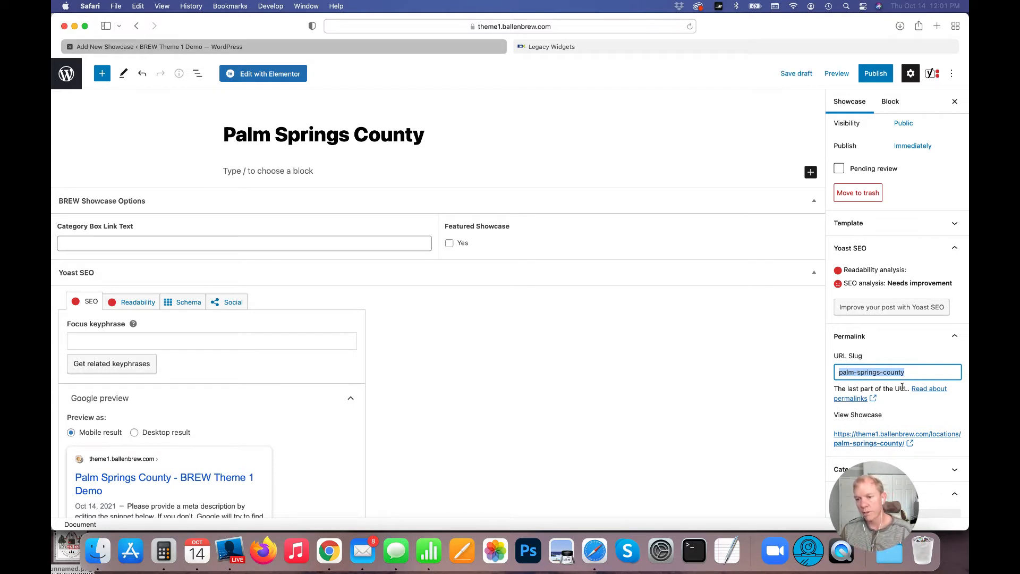
{"action": "left_click", "coordinate": [914, 336]}
- Assign the showcase to the County category
{"action": "left_click", "coordinate": [896, 365]}
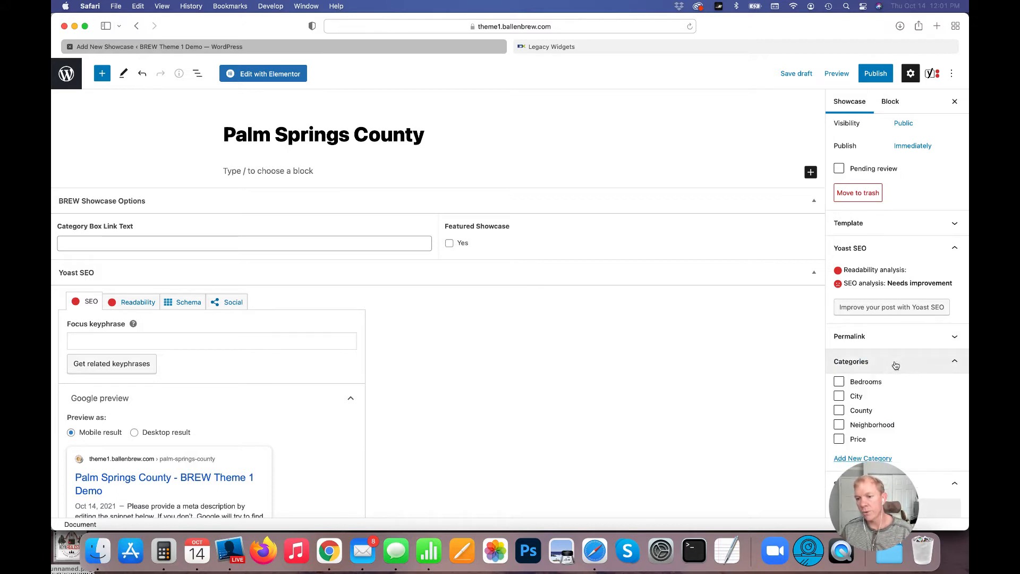
{"action": "scroll", "coordinate": [877, 401], "scroll_direction": "down", "scroll_amount": 1}
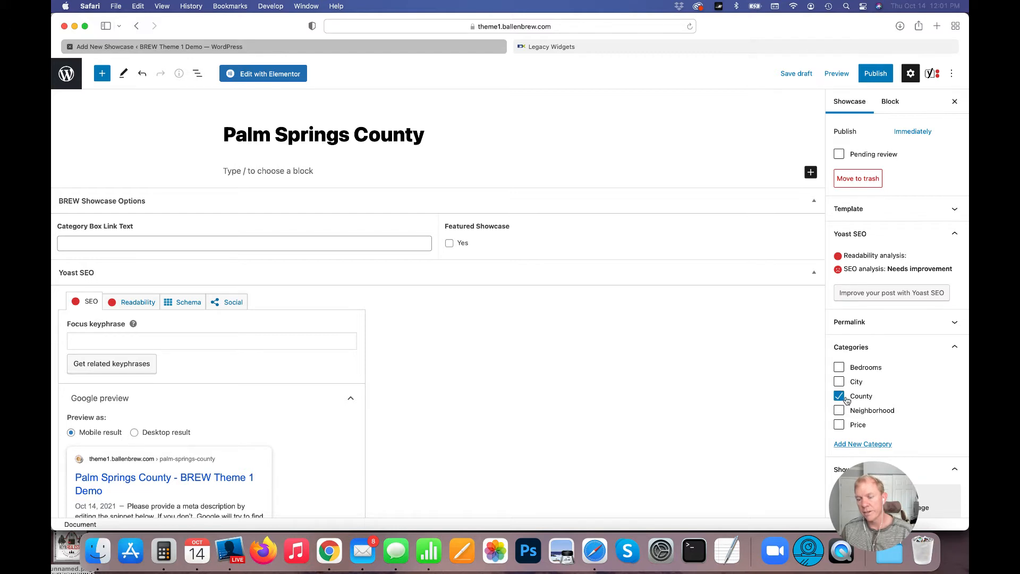
{"action": "scroll", "coordinate": [905, 399], "scroll_direction": "down", "scroll_amount": 1}
{"action": "left_click", "coordinate": [898, 318]}
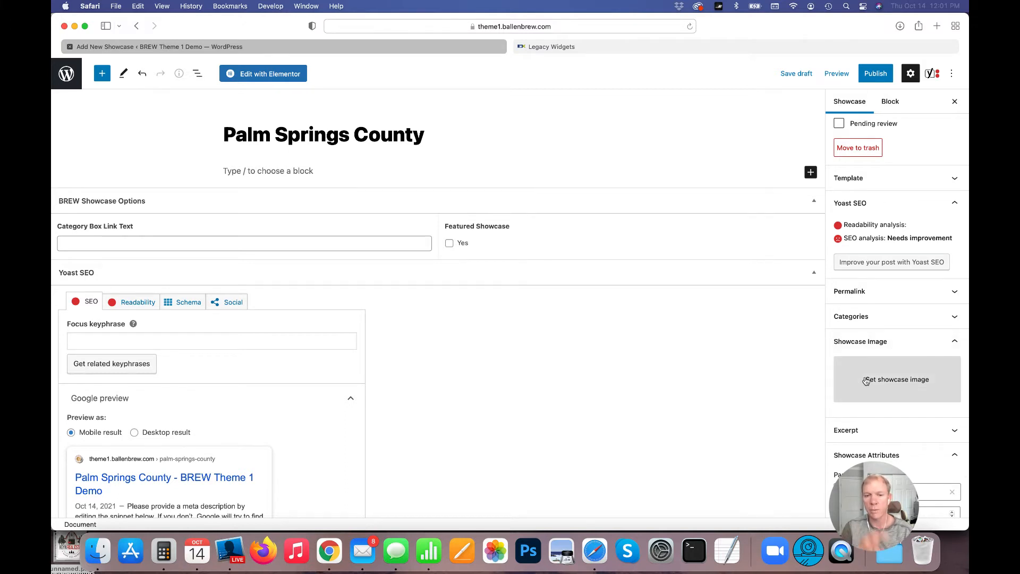
- Set stock-house-exterior-02.jpg from the media library as the showcase image
{"action": "left_click", "coordinate": [900, 375]}
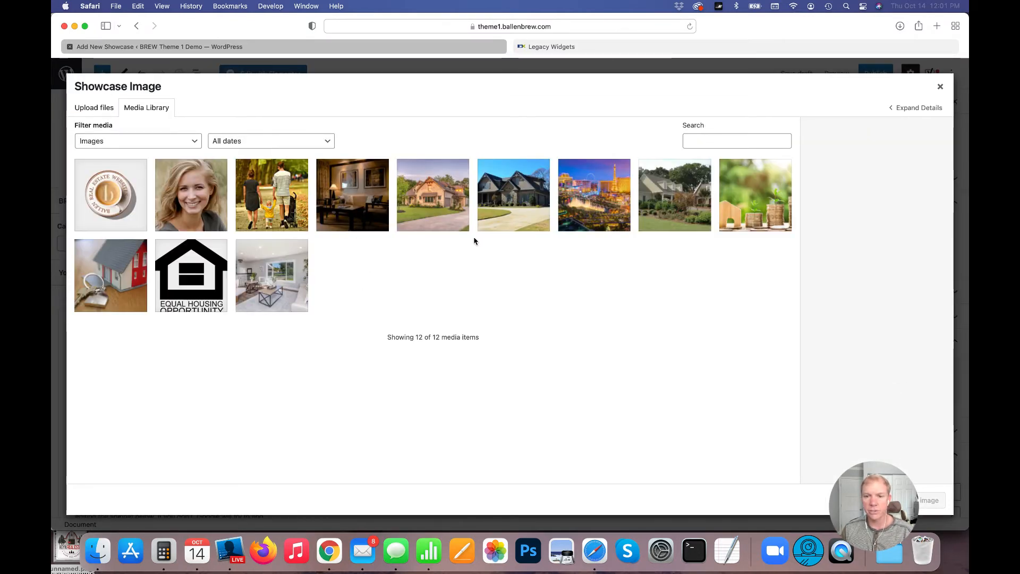
{"action": "left_click", "coordinate": [434, 209]}
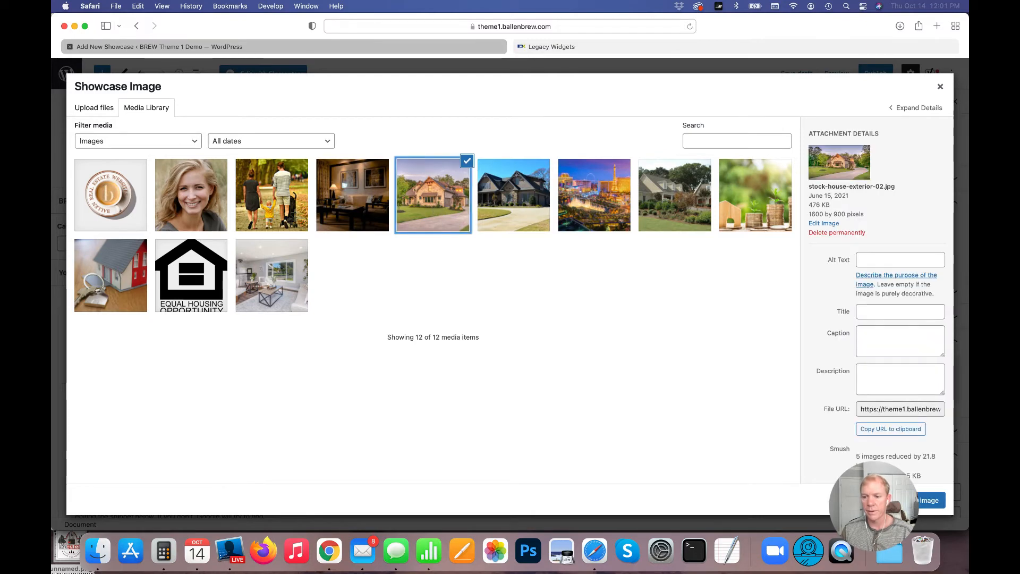
{"action": "left_click", "coordinate": [930, 500]}
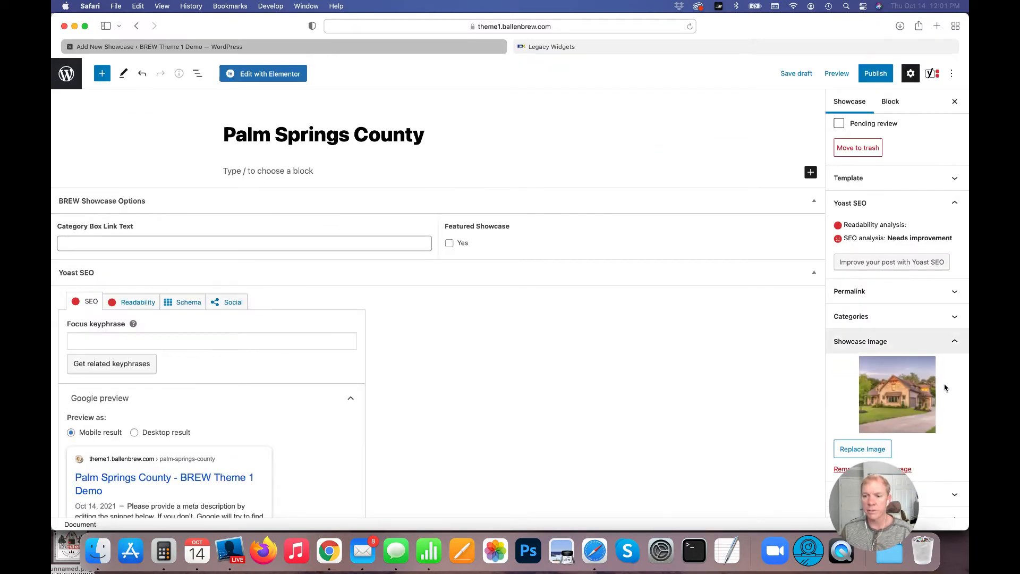
- Check which showcases are available as a parent in the showcase attributes
{"action": "scroll", "coordinate": [878, 376], "scroll_direction": "down", "scroll_amount": 5}
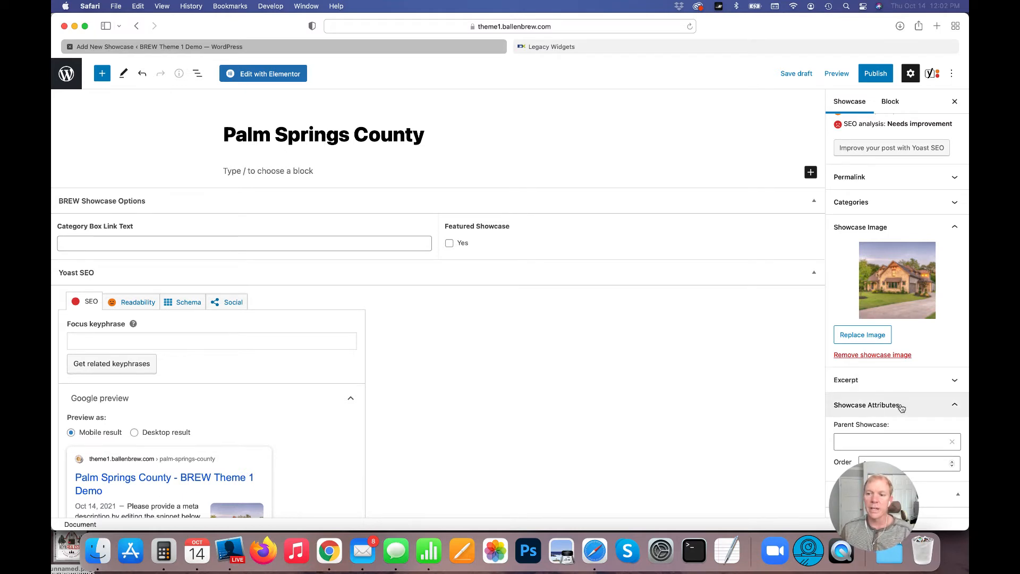
{"action": "left_click", "coordinate": [900, 441]}
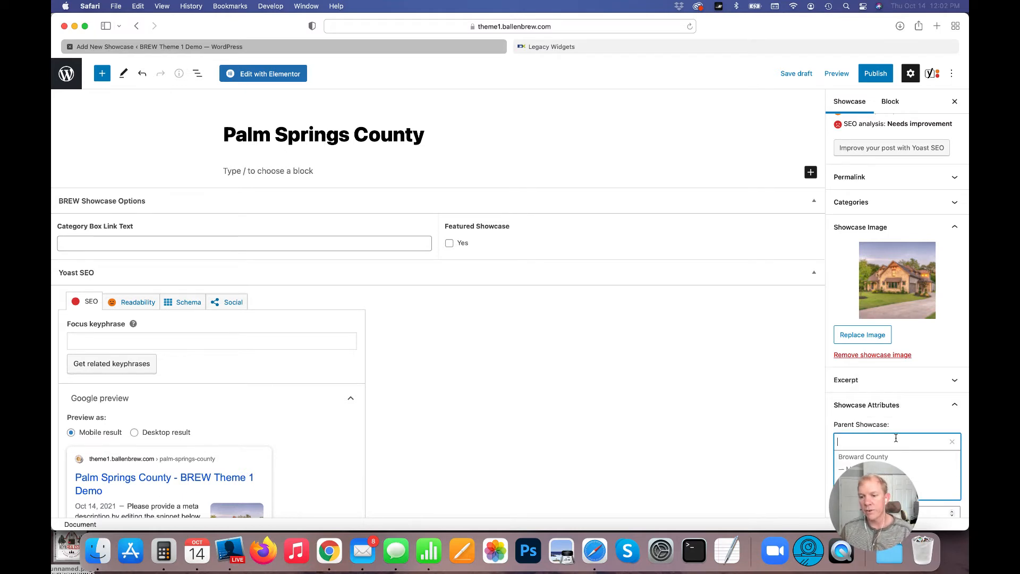
{"action": "scroll", "coordinate": [897, 459], "scroll_direction": "down", "scroll_amount": 1}
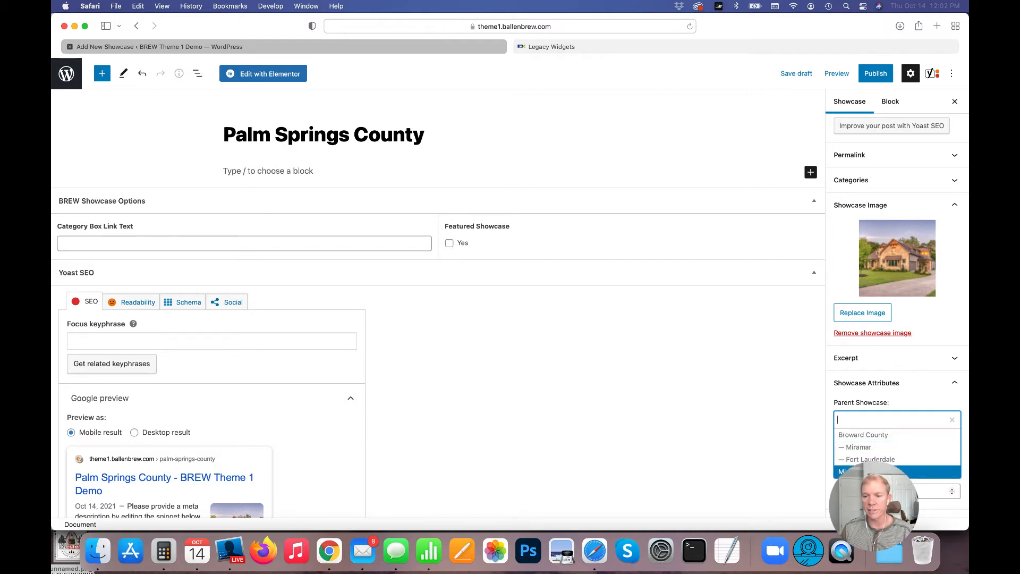
{"action": "scroll", "coordinate": [898, 387], "scroll_direction": "up", "scroll_amount": 1}
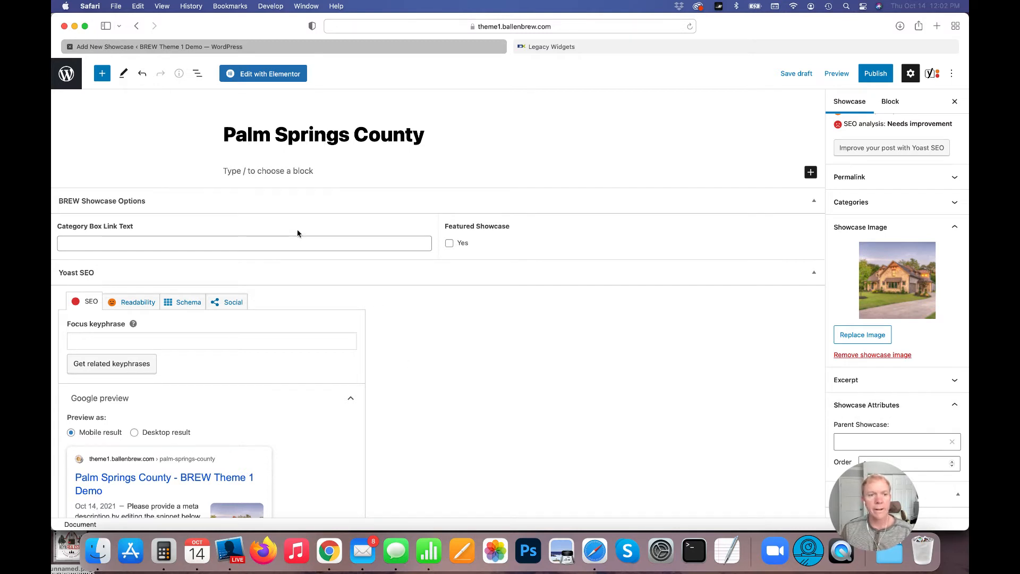
- Examine the BREW Showcase Options, including the Featured Showcase setting
{"action": "left_click", "coordinate": [161, 203]}
{"action": "left_click", "coordinate": [161, 204]}
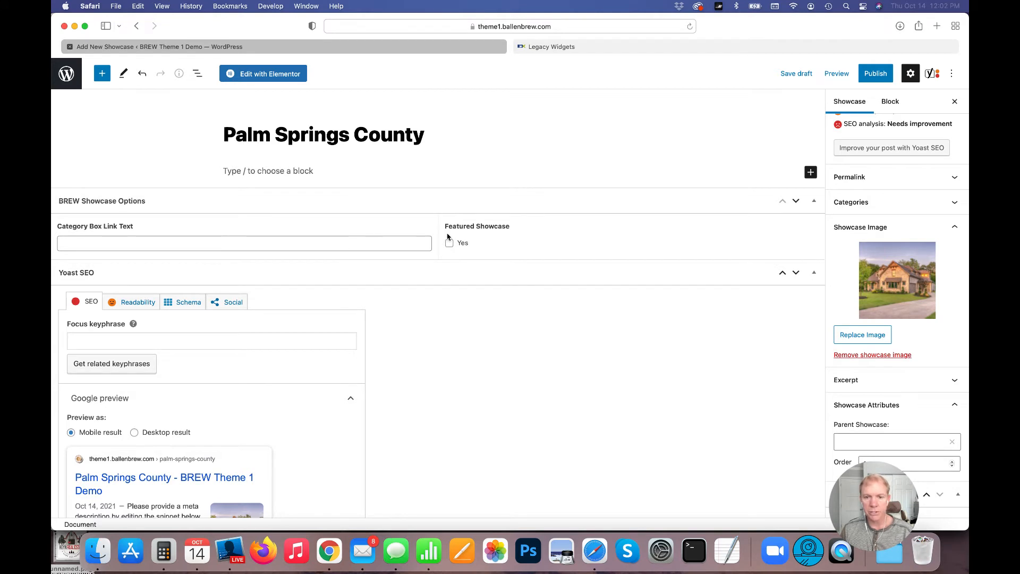
{"action": "left_click_drag", "start_coordinate": [446, 227], "coordinate": [518, 230]}
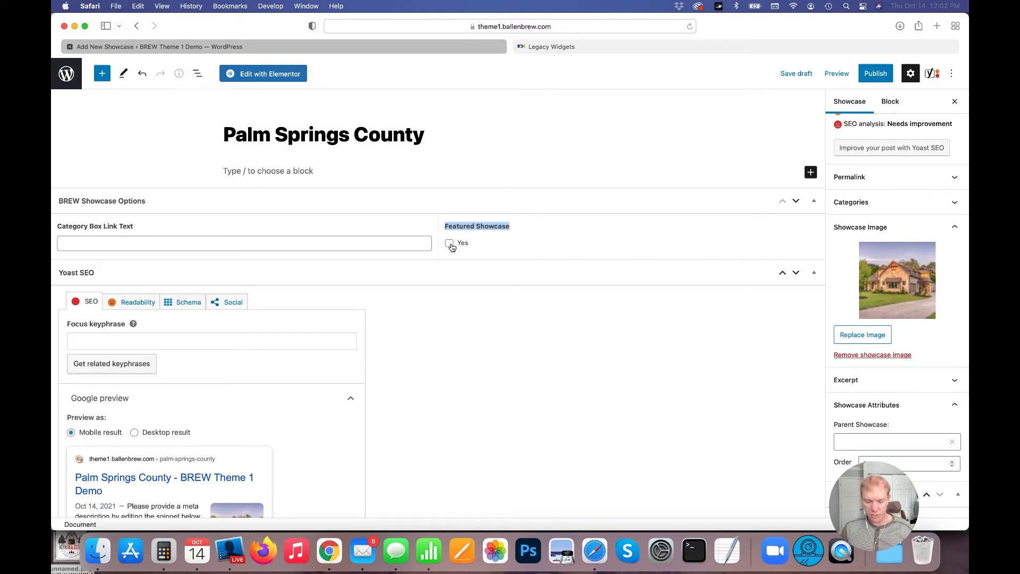
- Open the theme1.ballenbrew.com homepage in a new browser tab and examine its Featured Locations section
{"action": "key", "text": "super+t"}
{"action": "type", "text": "theme1.ballenbrew.com"}
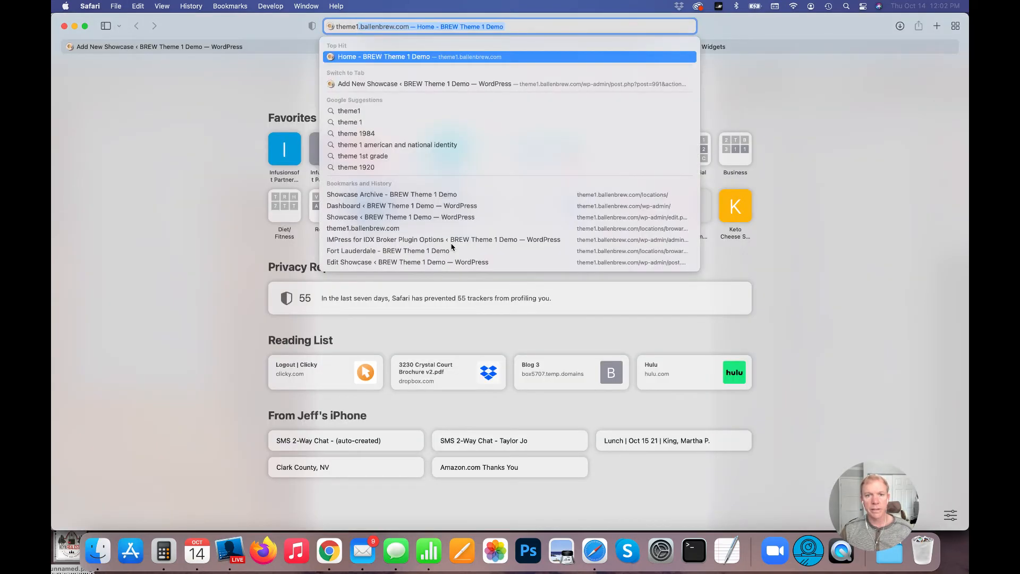
{"action": "key", "text": "Return"}
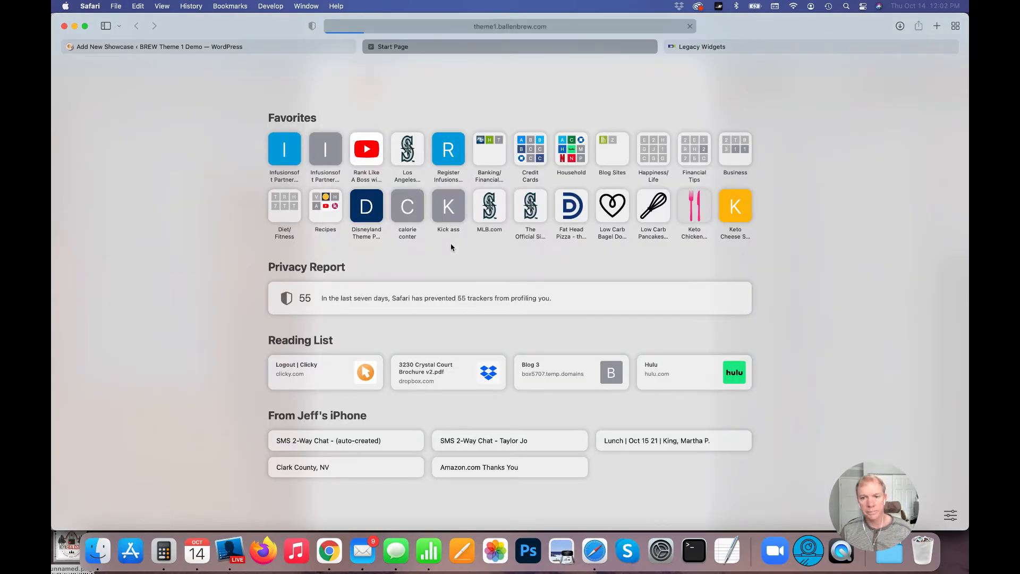
{"action": "scroll", "coordinate": [240, 292], "scroll_direction": "down", "scroll_amount": 15}
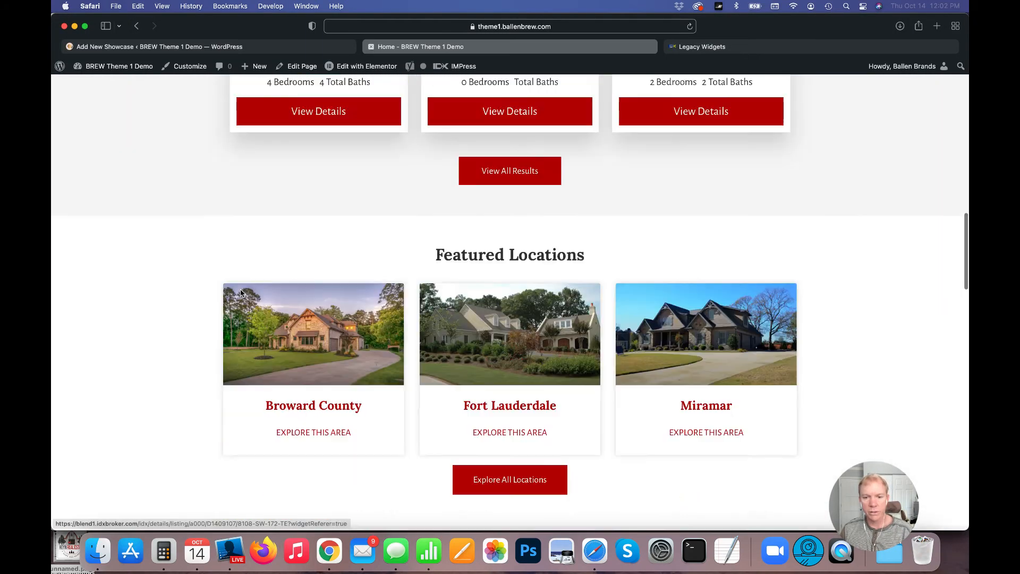
{"action": "scroll", "coordinate": [241, 292], "scroll_direction": "down", "scroll_amount": 3}
{"action": "left_click_drag", "start_coordinate": [436, 188], "coordinate": [586, 190]}
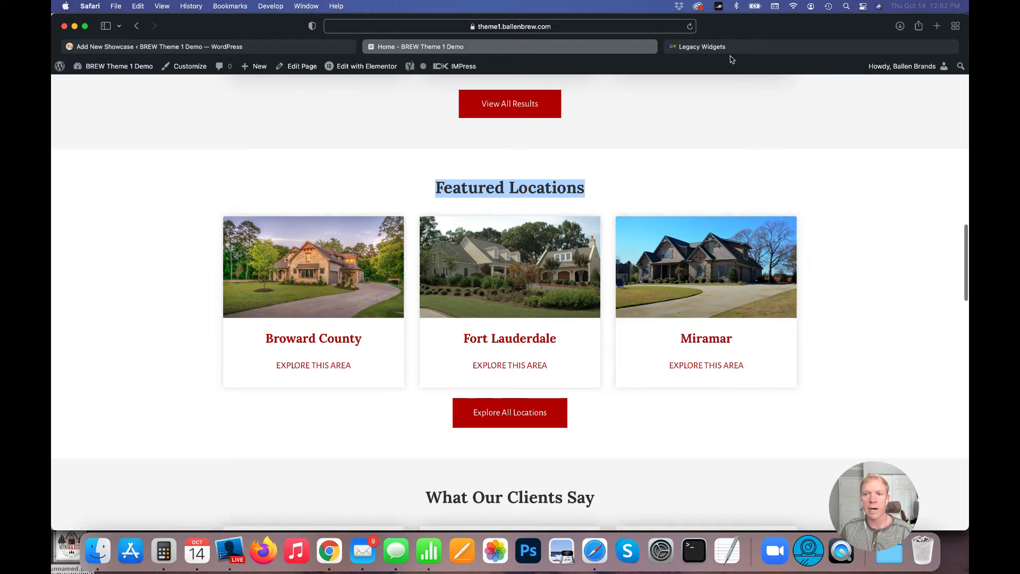
- Check the Category Box Link Text option in the showcase editor, and examine the Fort Lauderdale location page reached from the homepage's featured locations
{"action": "left_click", "coordinate": [232, 48]}
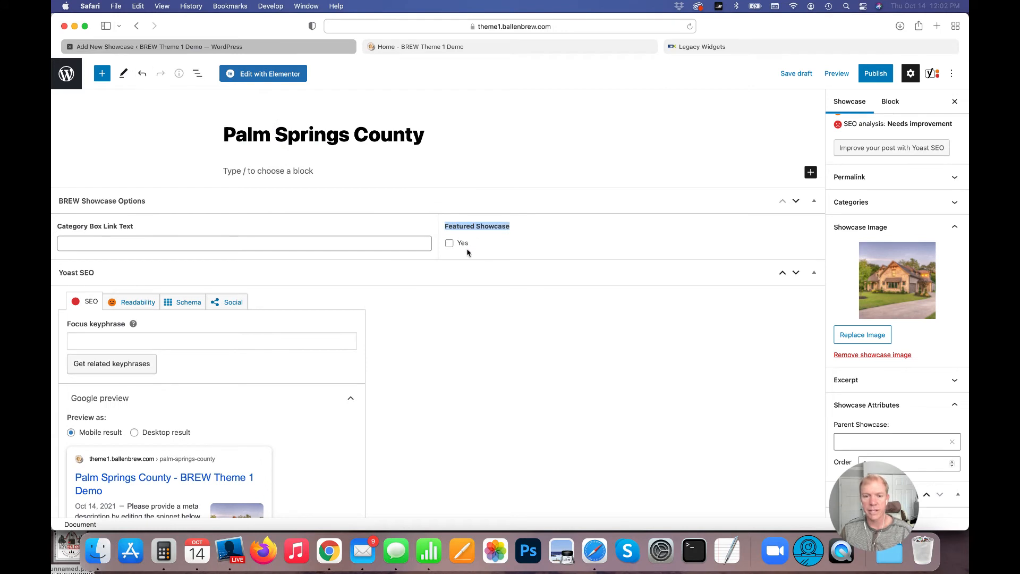
{"action": "left_click", "coordinate": [121, 242]}
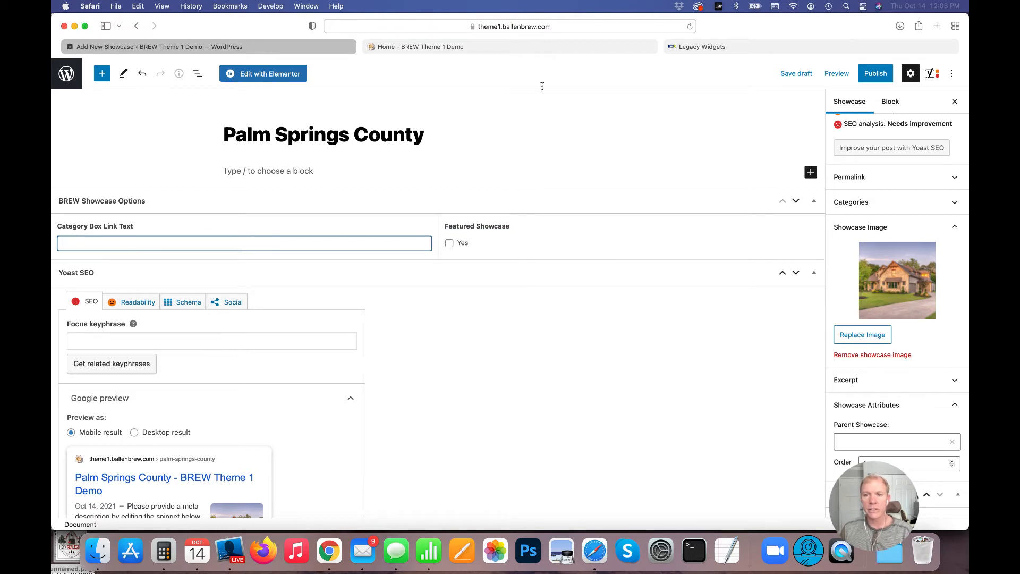
{"action": "left_click", "coordinate": [544, 49]}
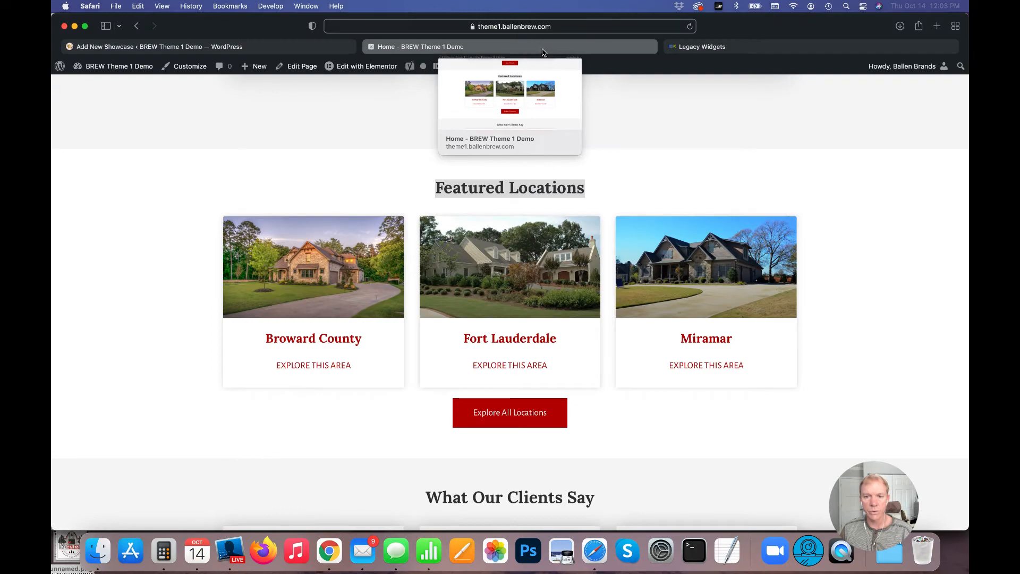
{"action": "scroll", "coordinate": [483, 279], "scroll_direction": "up", "scroll_amount": 8}
{"action": "scroll", "coordinate": [479, 282], "scroll_direction": "down", "scroll_amount": 4}
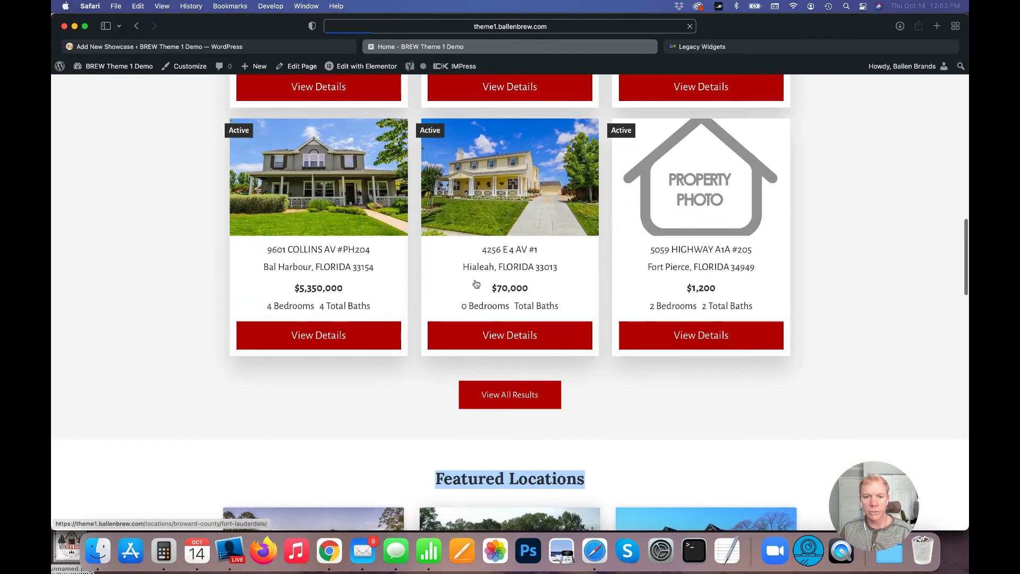
{"action": "scroll", "coordinate": [307, 358], "scroll_direction": "down", "scroll_amount": 5}
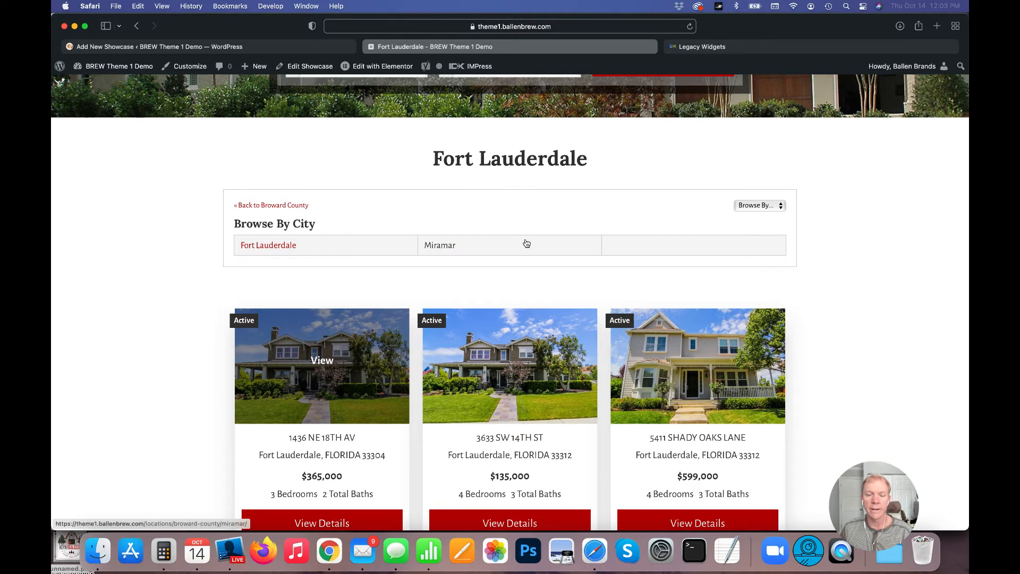
{"action": "left_click_drag", "start_coordinate": [431, 159], "coordinate": [627, 158]}
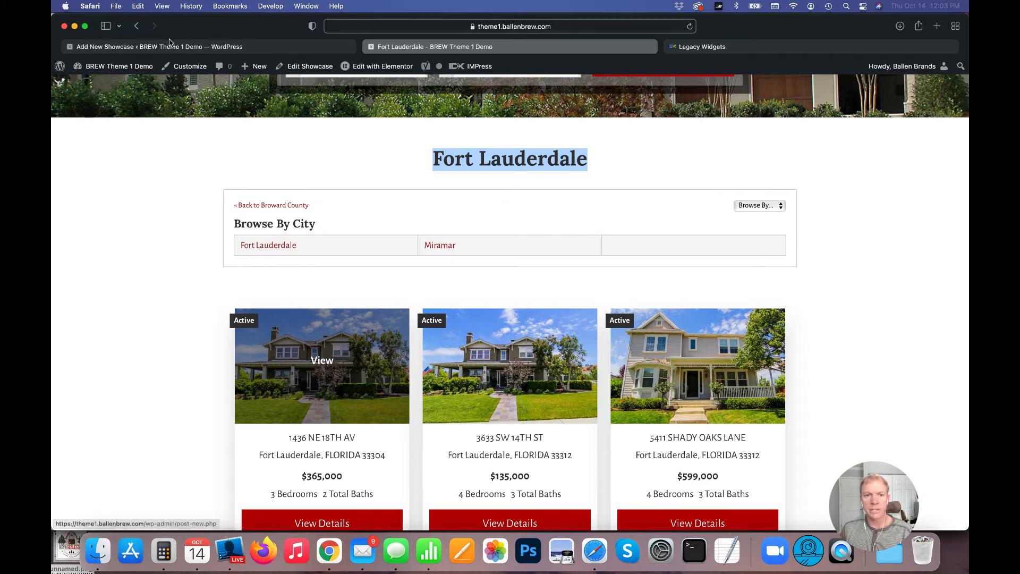
- Return to the Palm Springs County showcase editor and open the page in Elementor, leaving the WordPress editor
{"action": "left_click", "coordinate": [254, 49]}
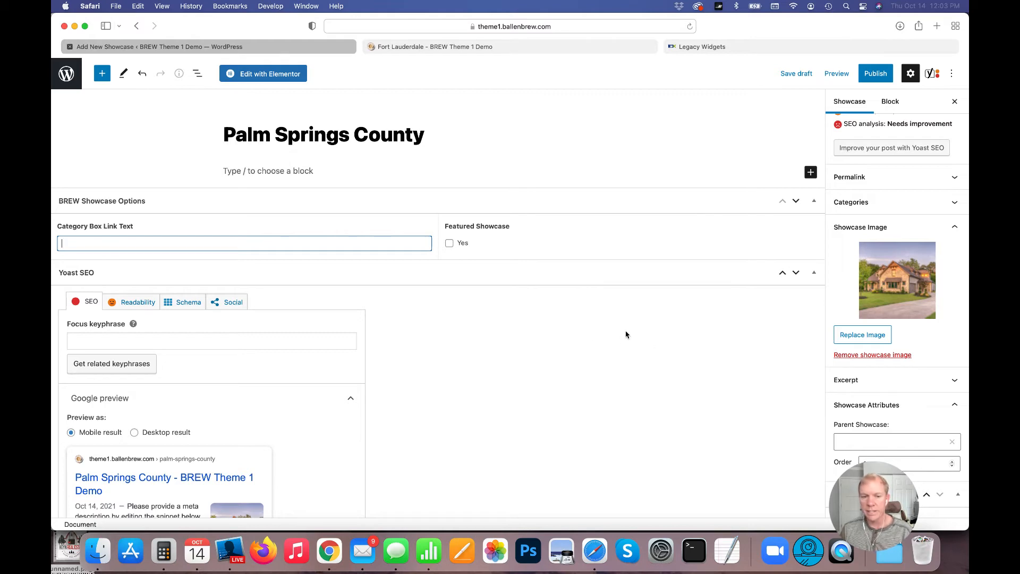
{"action": "scroll", "coordinate": [626, 335], "scroll_direction": "down", "scroll_amount": 5}
{"action": "scroll", "coordinate": [513, 359], "scroll_direction": "down", "scroll_amount": 4}
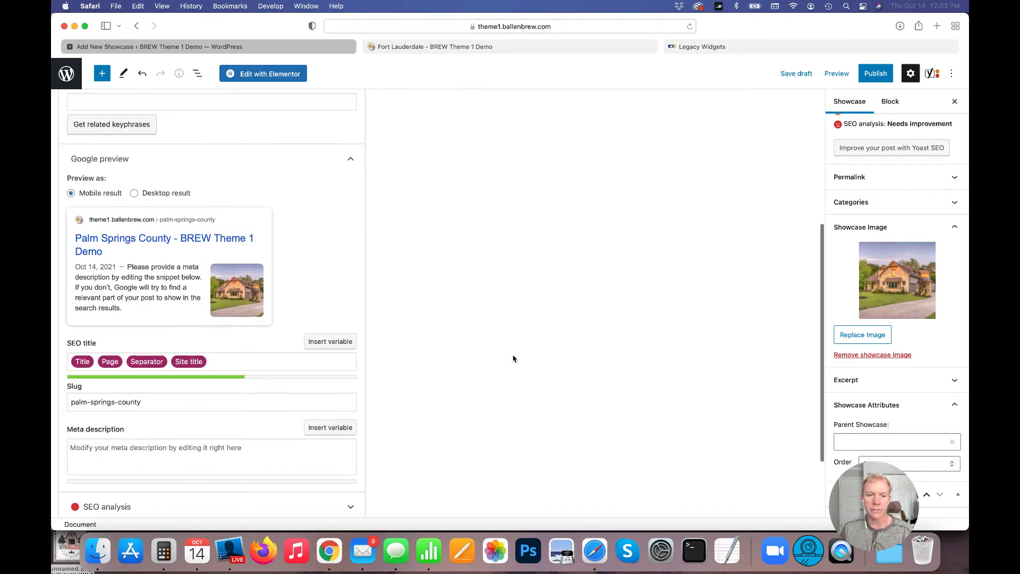
{"action": "scroll", "coordinate": [514, 359], "scroll_direction": "up", "scroll_amount": 9}
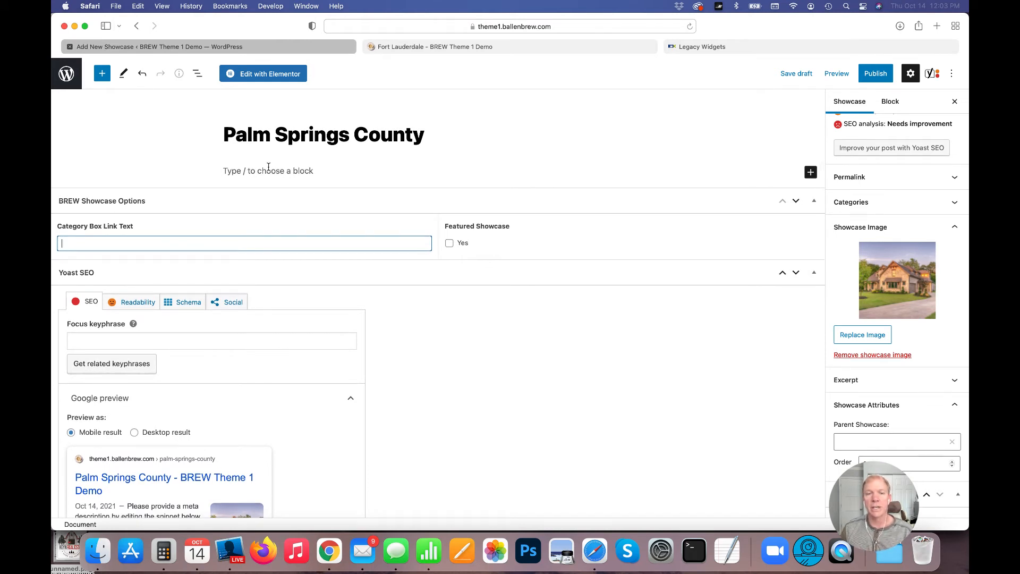
{"action": "left_click", "coordinate": [272, 74]}
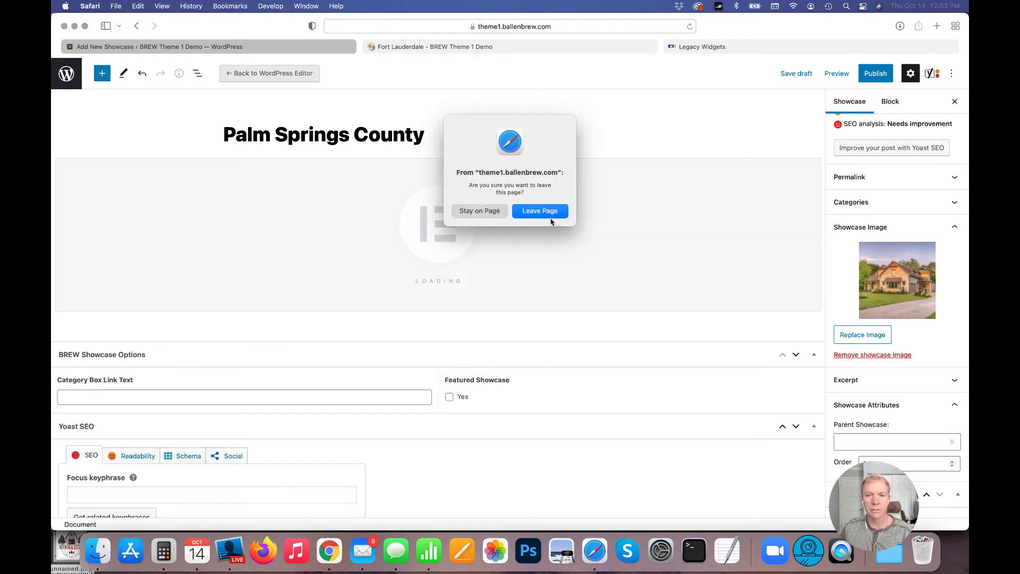
{"action": "left_click", "coordinate": [548, 213]}
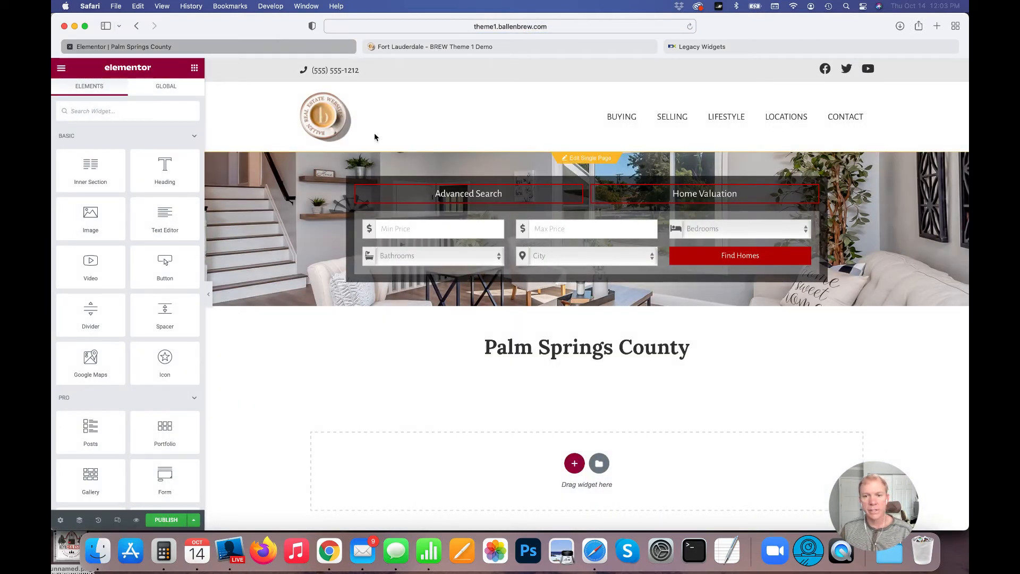
- Find the IMPress - IDX Dashboard Widget by searching for "idx" and place it below the Palm Springs County heading
{"action": "scroll", "coordinate": [654, 372], "scroll_direction": "down", "scroll_amount": 2}
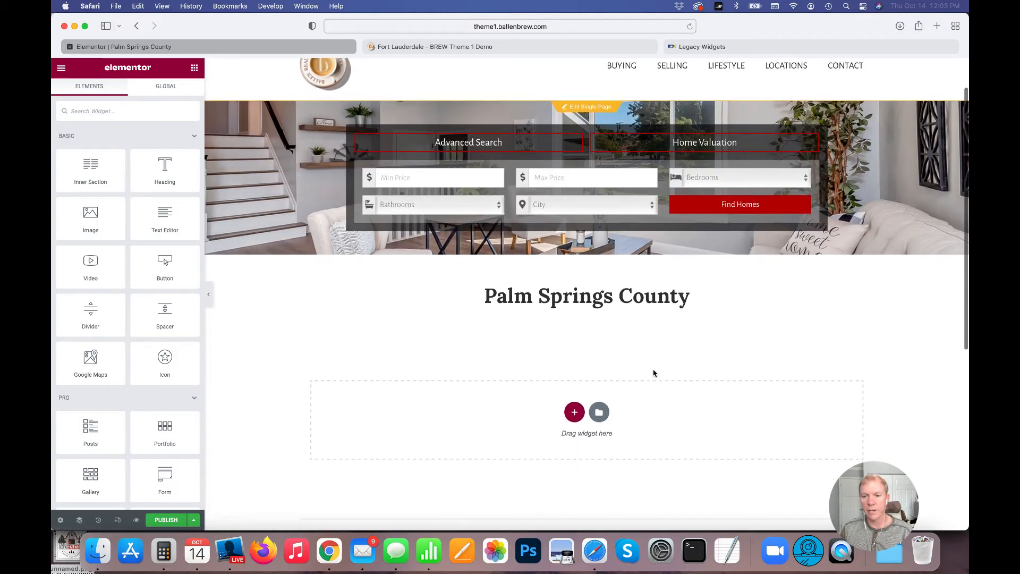
{"action": "scroll", "coordinate": [654, 373], "scroll_direction": "down", "scroll_amount": 1}
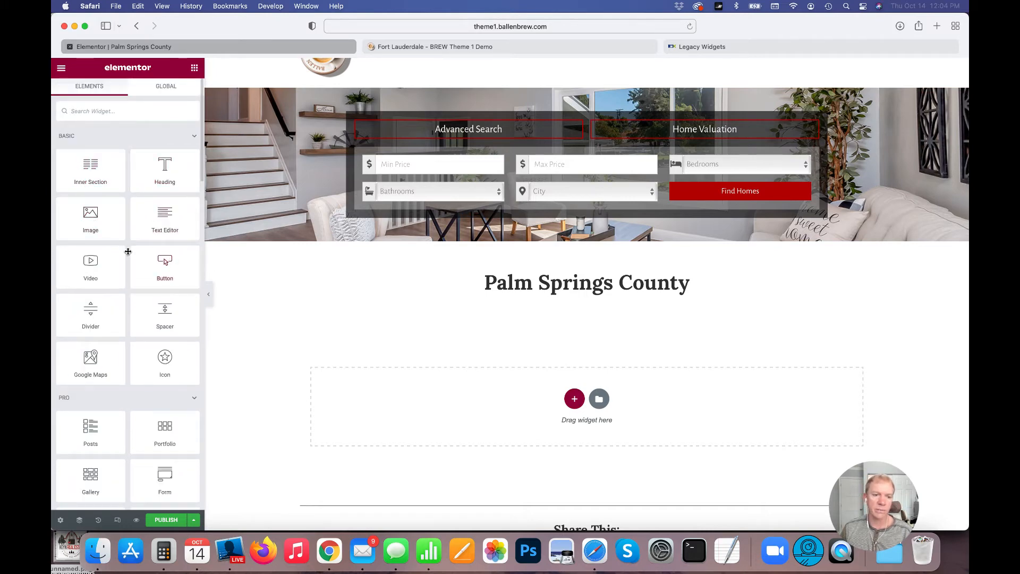
{"action": "scroll", "coordinate": [91, 384], "scroll_direction": "down", "scroll_amount": 2}
{"action": "scroll", "coordinate": [96, 387], "scroll_direction": "up", "scroll_amount": 2}
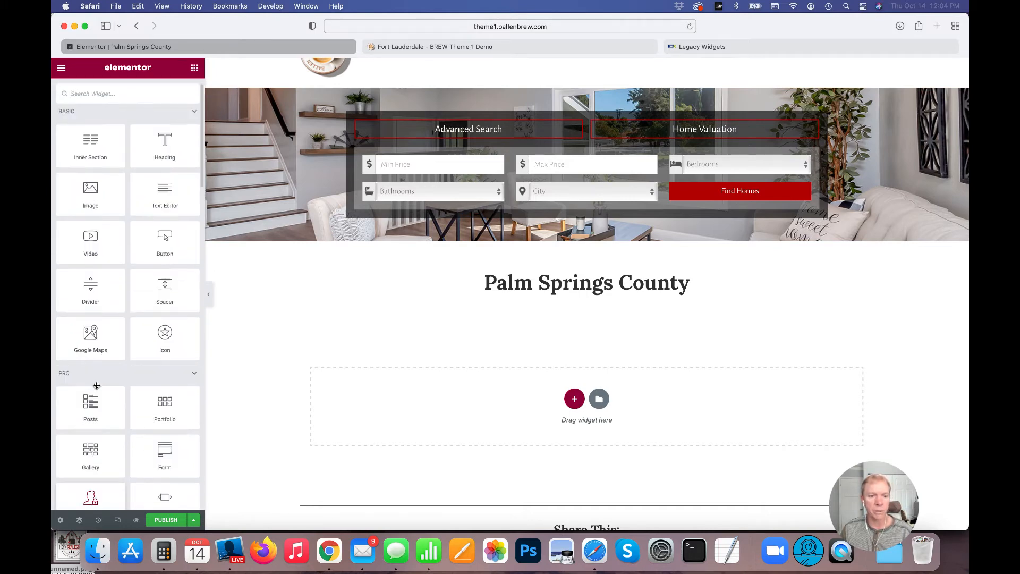
{"action": "left_click", "coordinate": [114, 112]}
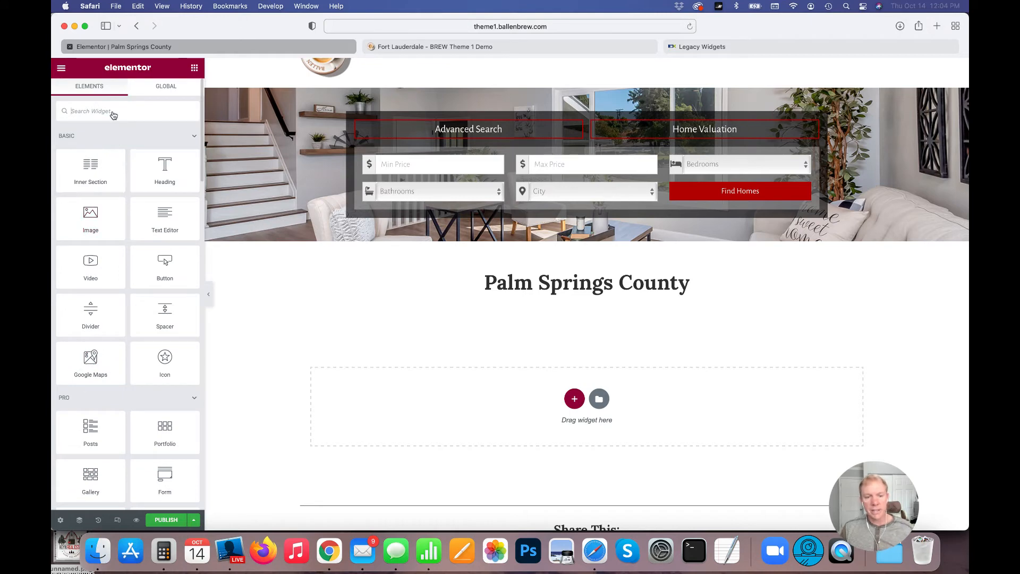
{"action": "type", "text": "idx"}
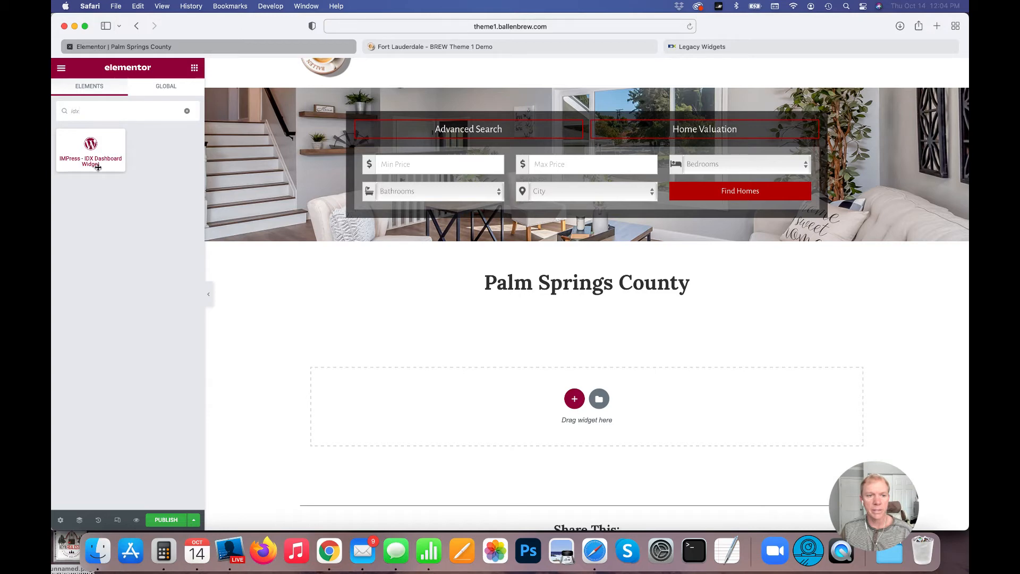
{"action": "left_click_drag", "start_coordinate": [89, 150], "coordinate": [523, 387]}
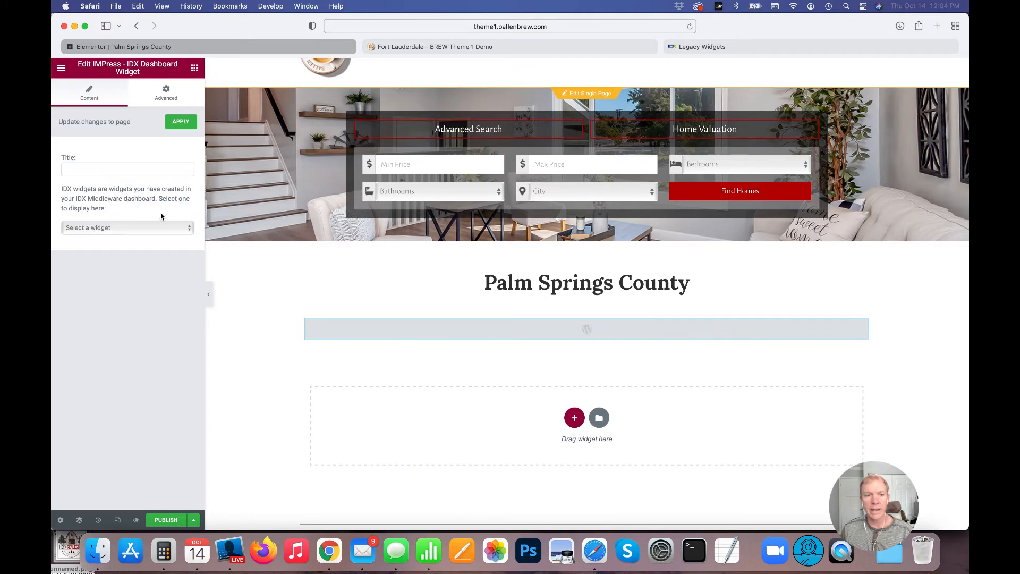
- Set the IDX Dashboard Widget to display the Palm Beach County widget
{"action": "left_click_drag", "start_coordinate": [62, 189], "coordinate": [155, 197]}
{"action": "left_click", "coordinate": [178, 199]}
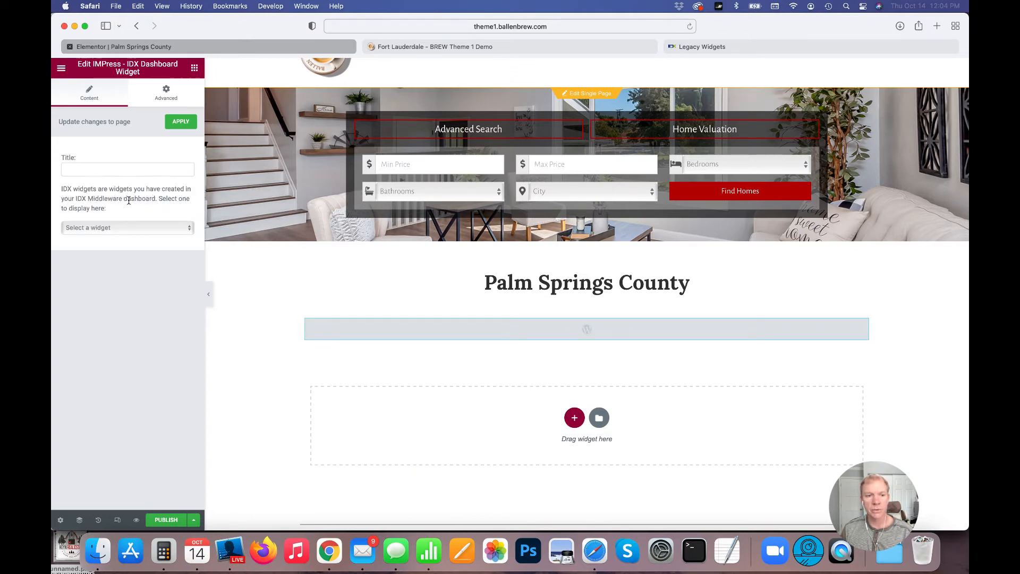
{"action": "left_click", "coordinate": [130, 232]}
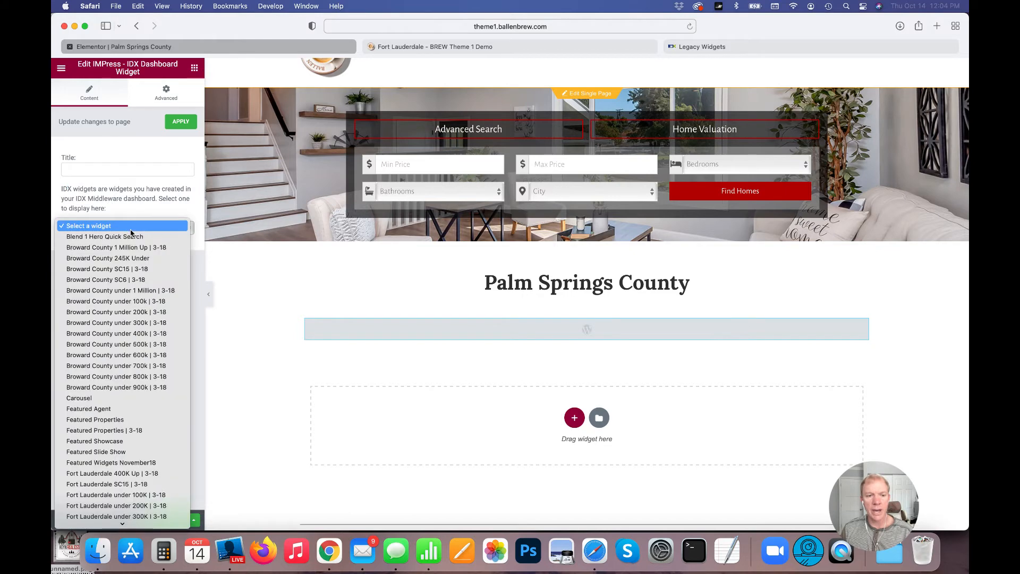
{"action": "scroll", "coordinate": [131, 287], "scroll_direction": "down", "scroll_amount": 3}
{"action": "scroll", "coordinate": [131, 287], "scroll_direction": "down", "scroll_amount": 9}
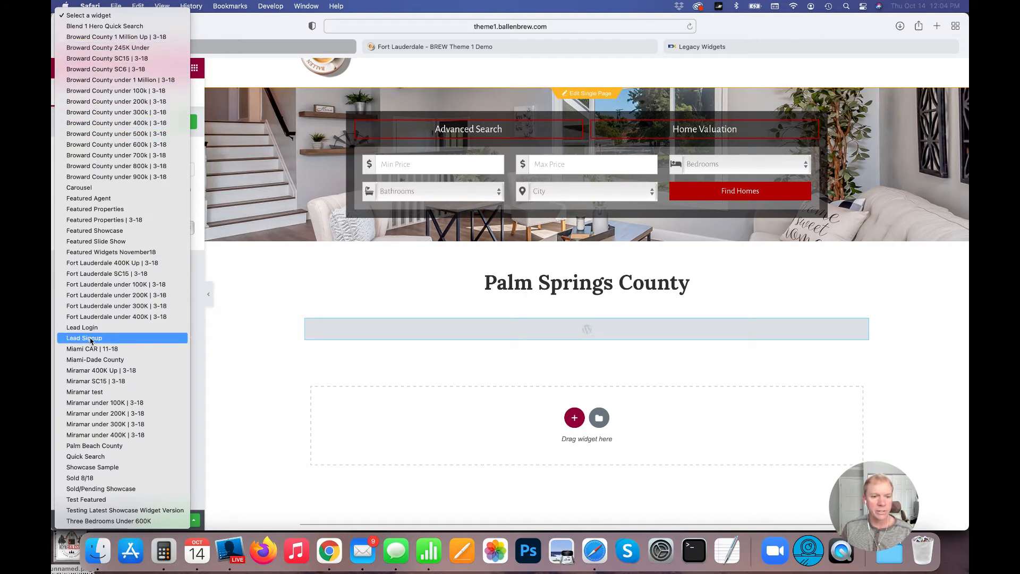
{"action": "left_click", "coordinate": [97, 450]}
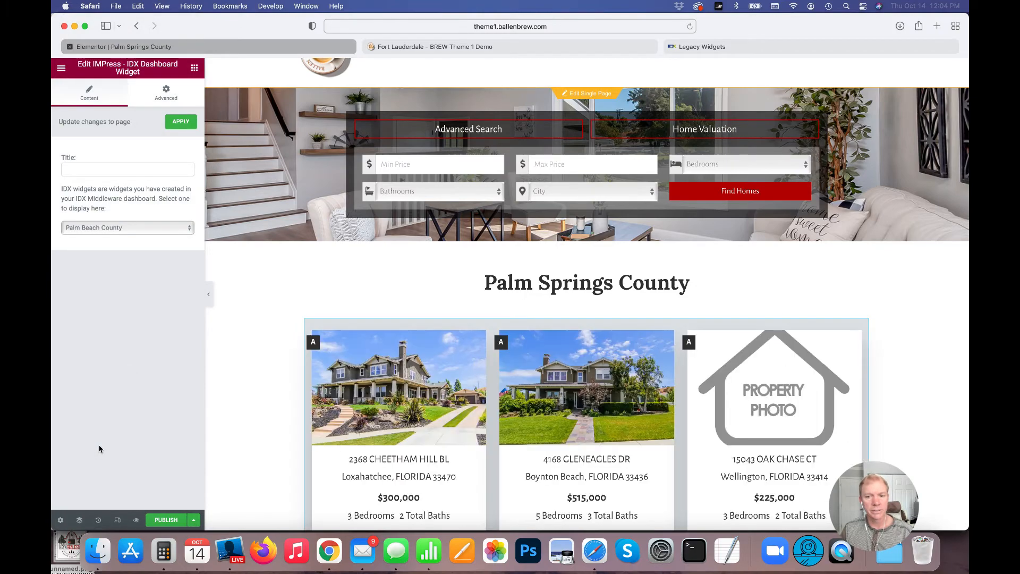
- Review the listings in the widget preview, apply the widget changes and publish the Palm Springs County page
{"action": "scroll", "coordinate": [230, 356], "scroll_direction": "down", "scroll_amount": 5}
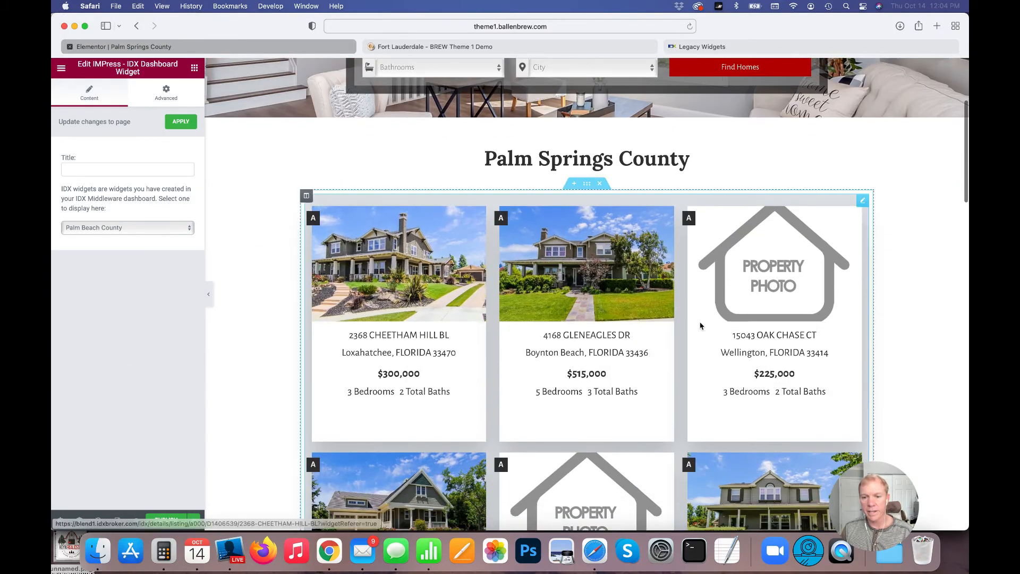
{"action": "scroll", "coordinate": [445, 359], "scroll_direction": "down", "scroll_amount": 10}
{"action": "scroll", "coordinate": [446, 361], "scroll_direction": "down", "scroll_amount": 12}
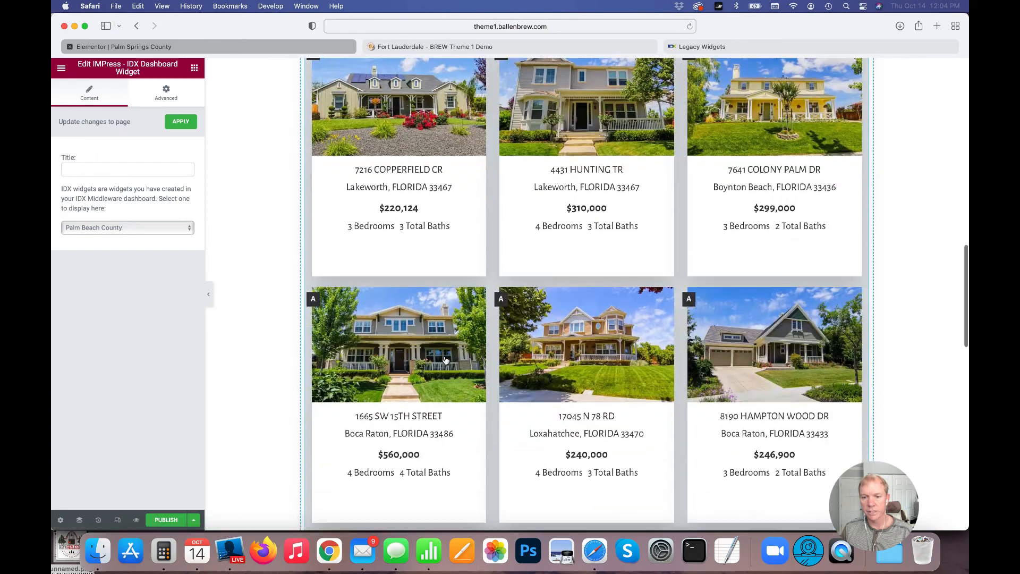
{"action": "scroll", "coordinate": [446, 361], "scroll_direction": "up", "scroll_amount": 8}
{"action": "scroll", "coordinate": [446, 361], "scroll_direction": "up", "scroll_amount": 15}
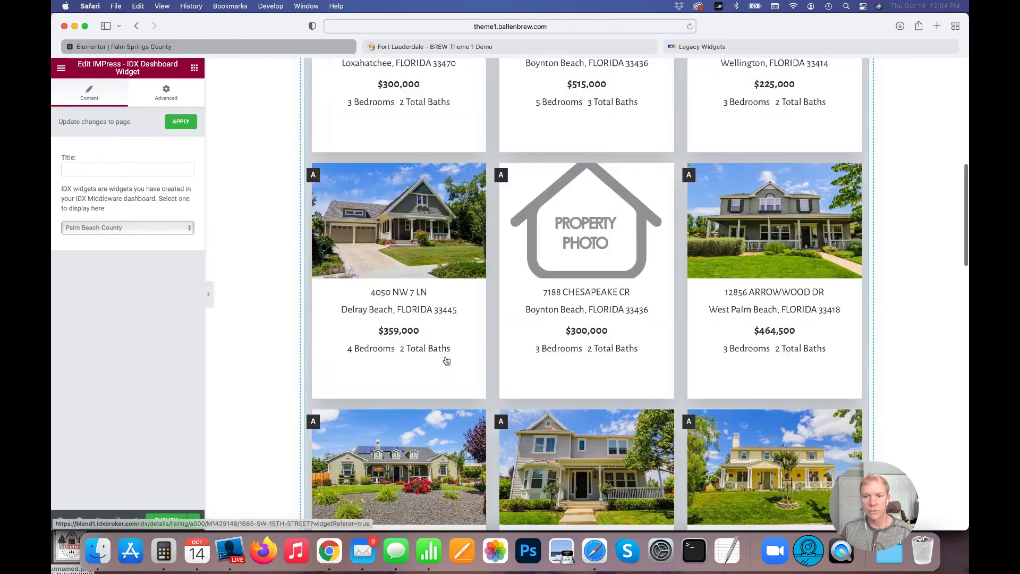
{"action": "left_click", "coordinate": [182, 122]}
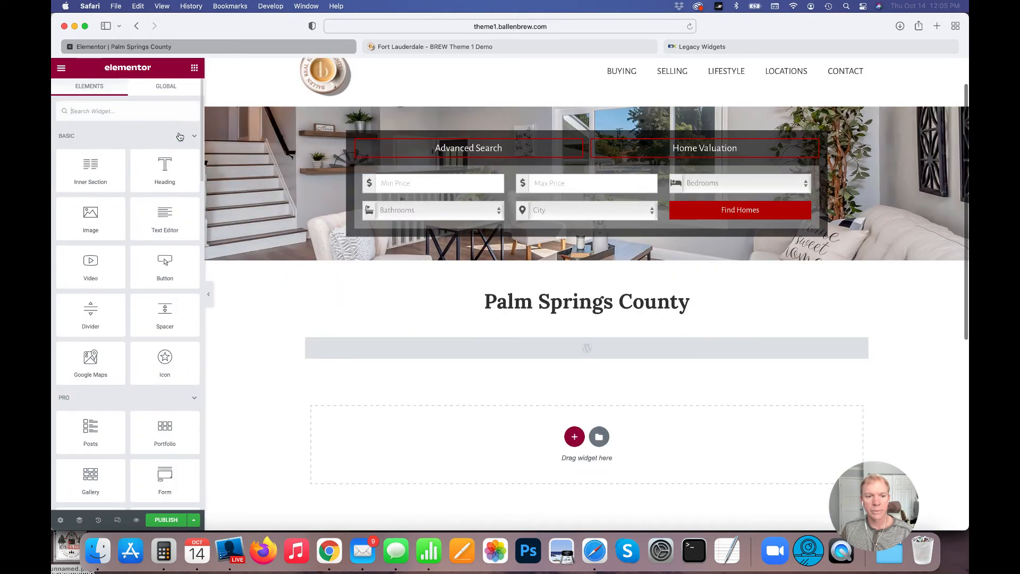
{"action": "left_click", "coordinate": [163, 521]}
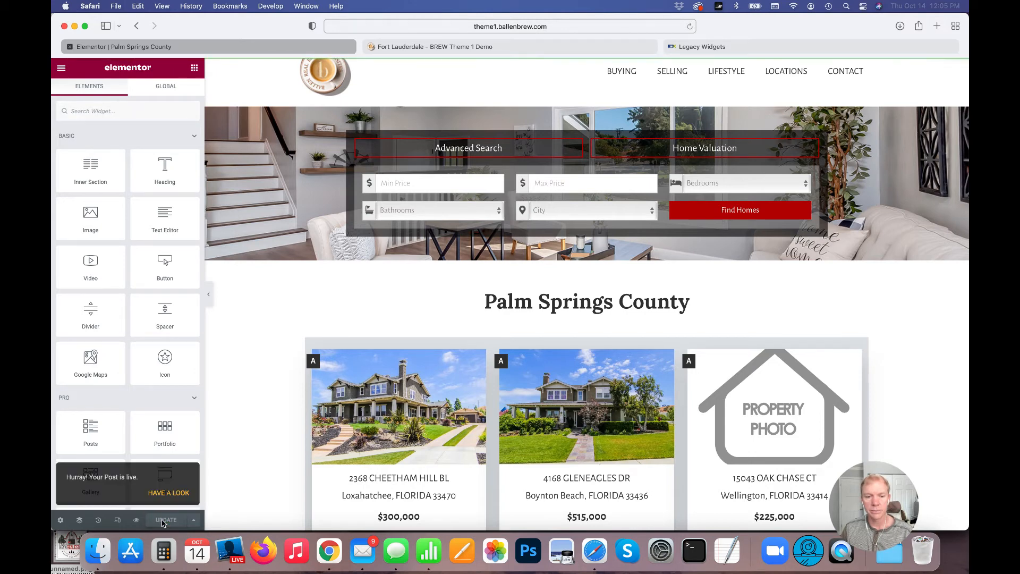
- View the published Palm Springs County page and look through its listings down to the footer
{"action": "left_click", "coordinate": [168, 492]}
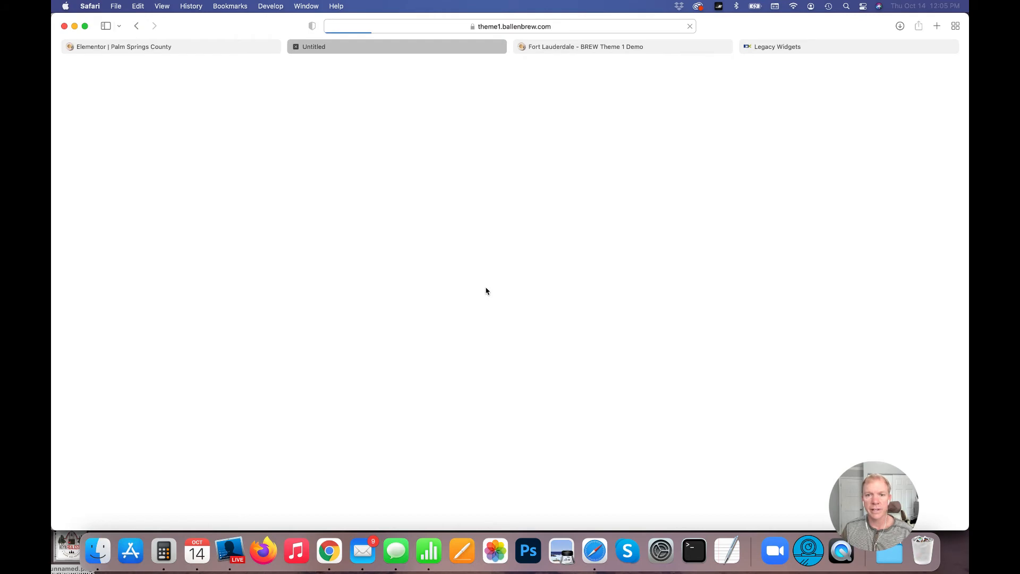
{"action": "scroll", "coordinate": [265, 274], "scroll_direction": "down", "scroll_amount": 3}
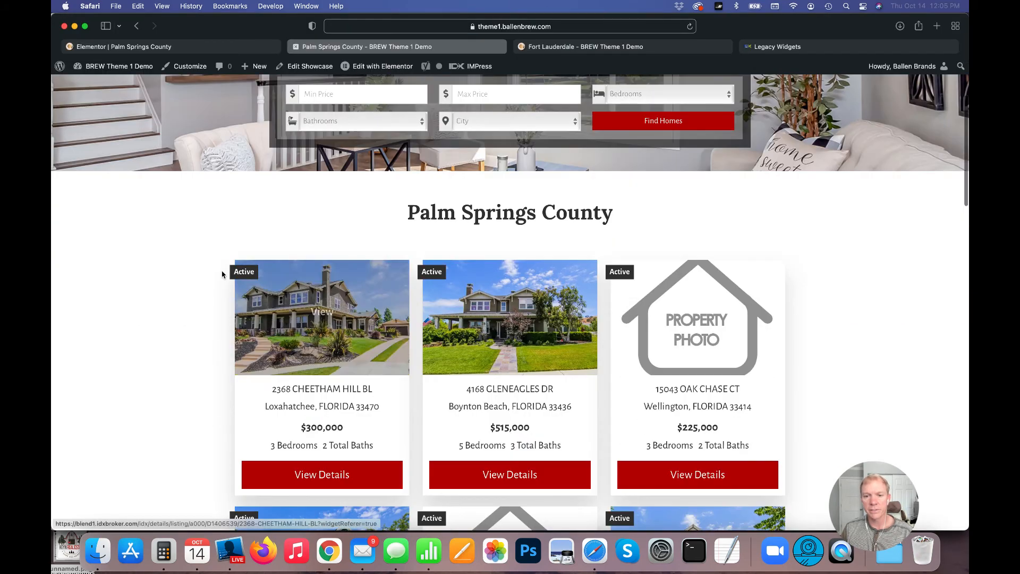
{"action": "scroll", "coordinate": [206, 273], "scroll_direction": "down", "scroll_amount": 15}
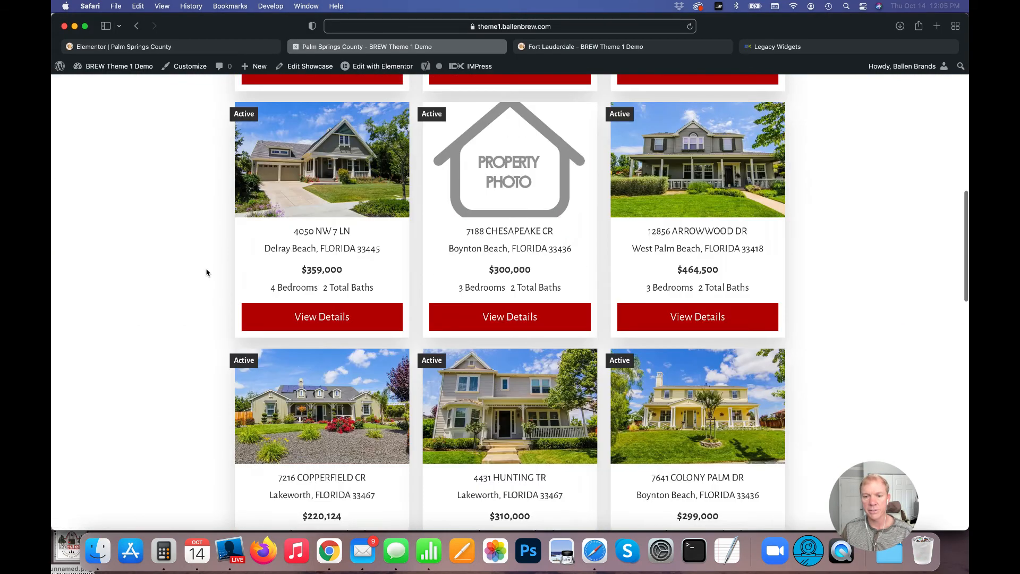
{"action": "scroll", "coordinate": [207, 273], "scroll_direction": "up", "scroll_amount": 10}
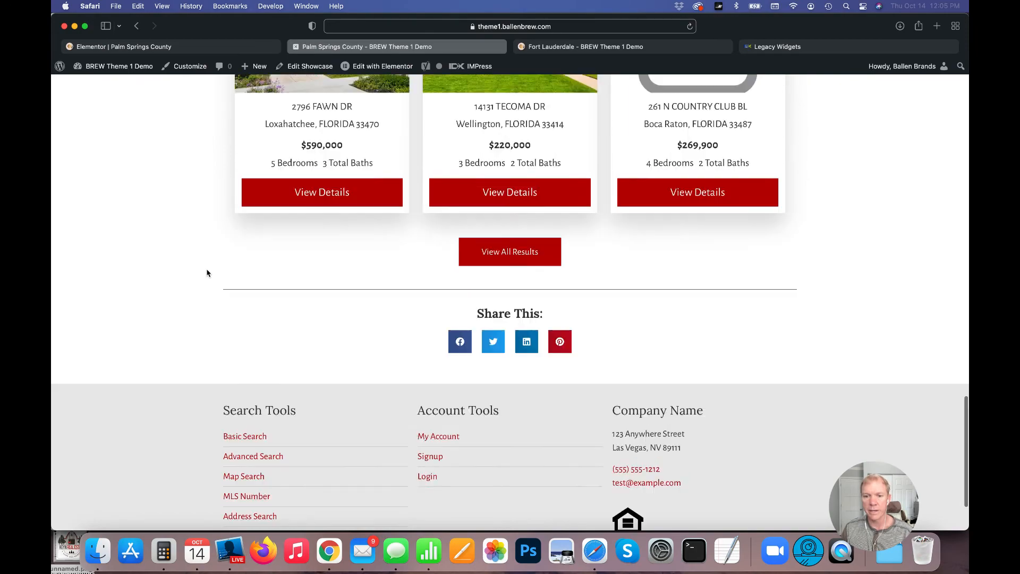
{"action": "scroll", "coordinate": [207, 273], "scroll_direction": "up", "scroll_amount": 10}
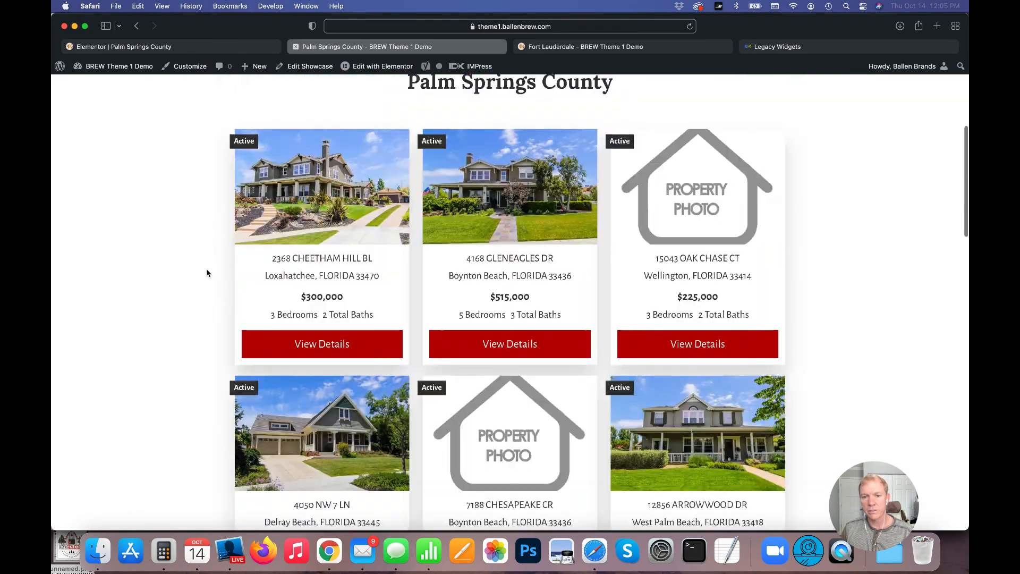
- Look through the Palm Springs County listings, then go back from the Fort Lauderdale page to Broward County's Locations overview to examine its county boxes
{"action": "scroll", "coordinate": [464, 270], "scroll_direction": "down", "scroll_amount": 15}
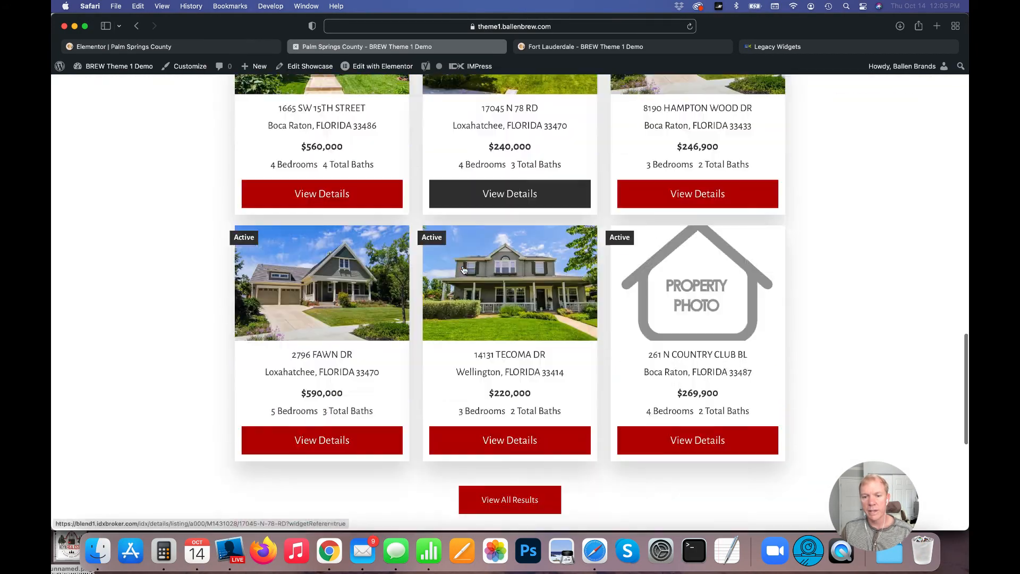
{"action": "scroll", "coordinate": [532, 298], "scroll_direction": "up", "scroll_amount": 20}
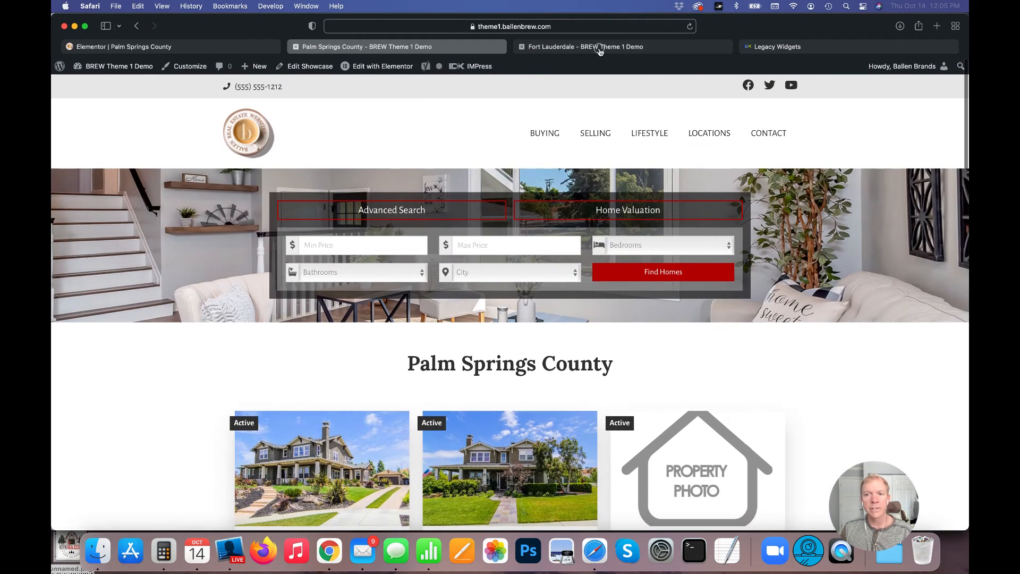
{"action": "left_click", "coordinate": [599, 49]}
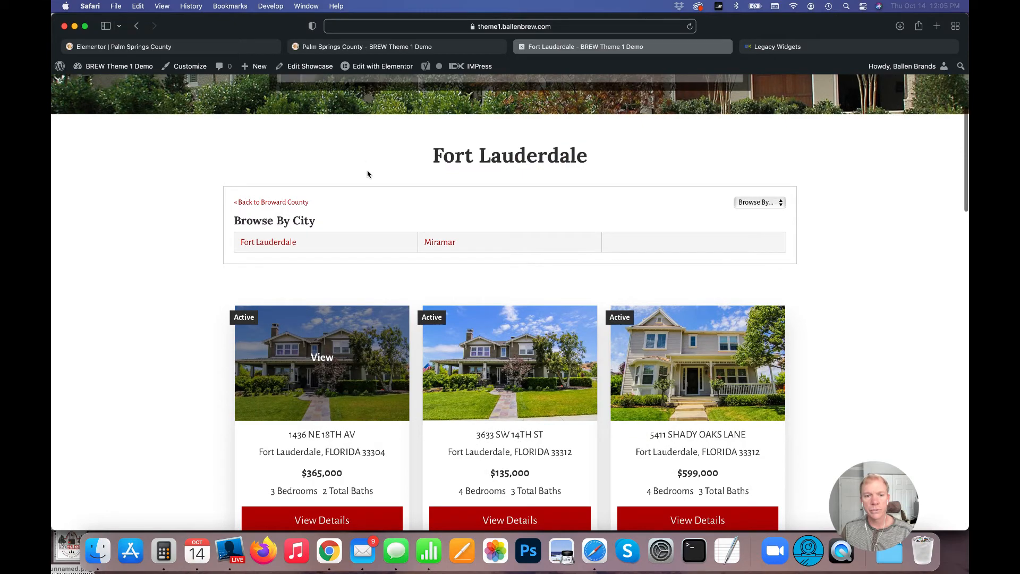
{"action": "left_click", "coordinate": [265, 203]}
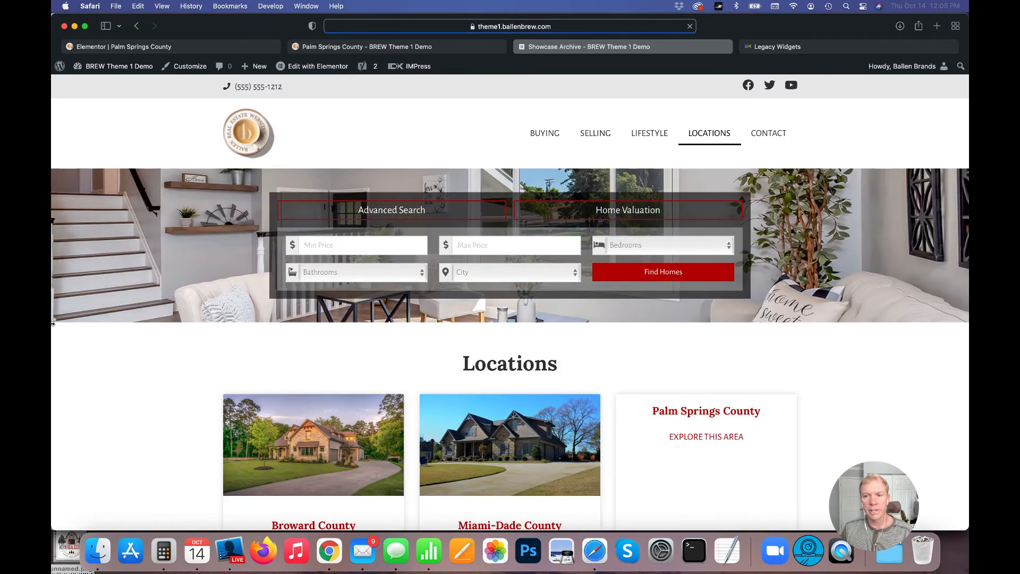
{"action": "scroll", "coordinate": [80, 339], "scroll_direction": "down", "scroll_amount": 5}
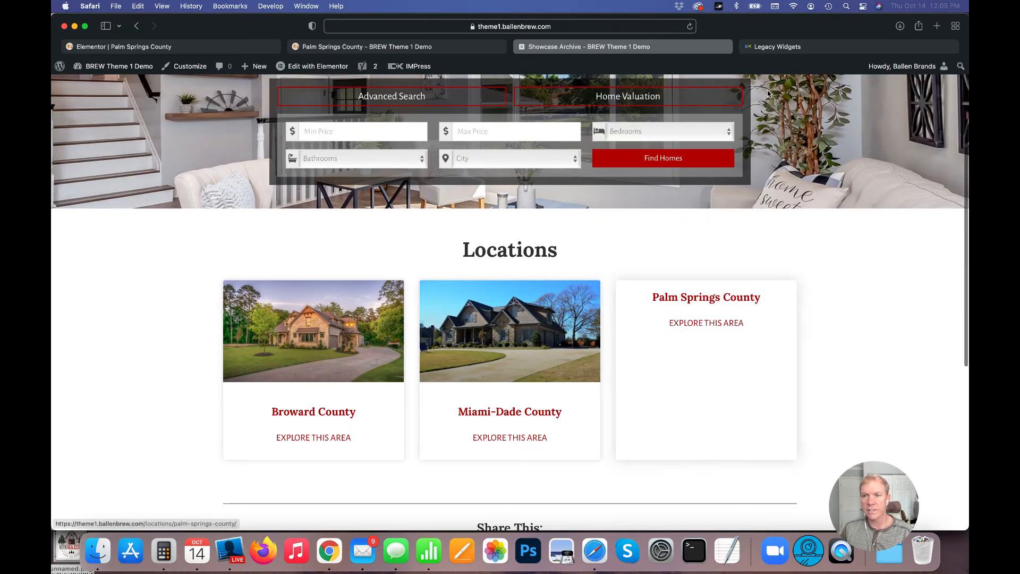
- Open the Palm Springs County showcase for editing from the WordPress showcase list and change its title to "Palm Beach County"
{"action": "left_click", "coordinate": [414, 48]}
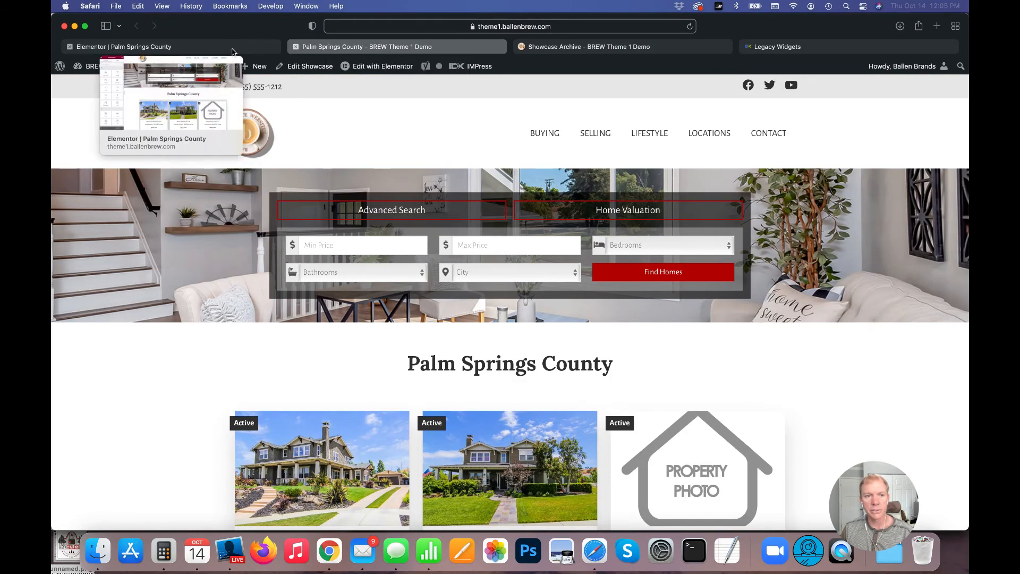
{"action": "left_click", "coordinate": [232, 52]}
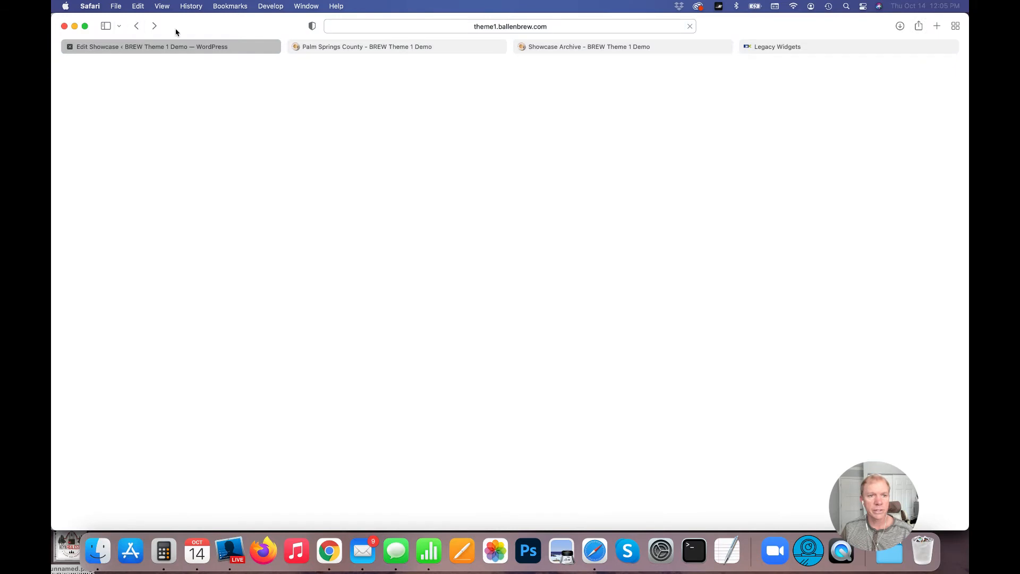
{"action": "left_click", "coordinate": [137, 27]}
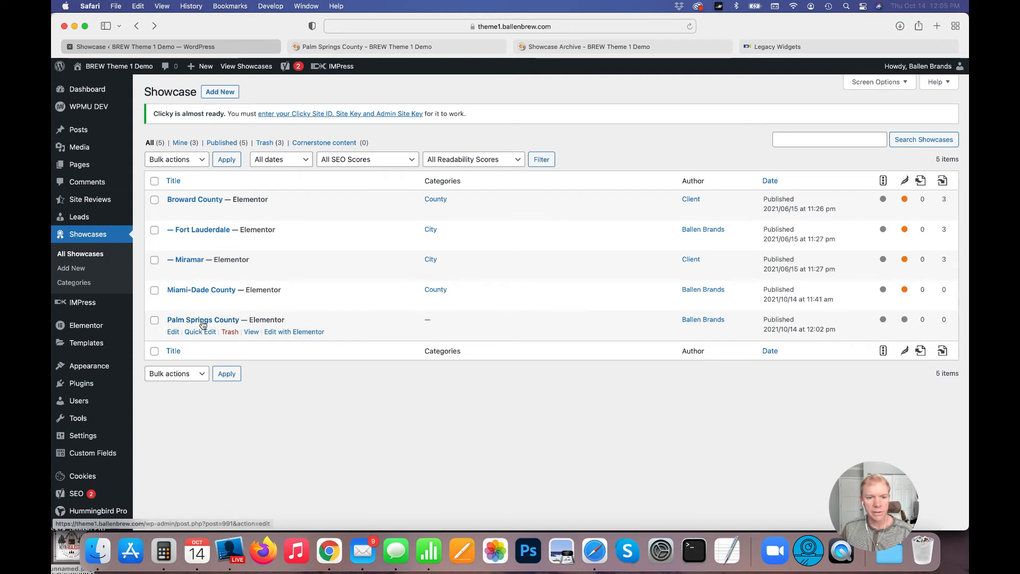
{"action": "left_click", "coordinate": [174, 332]}
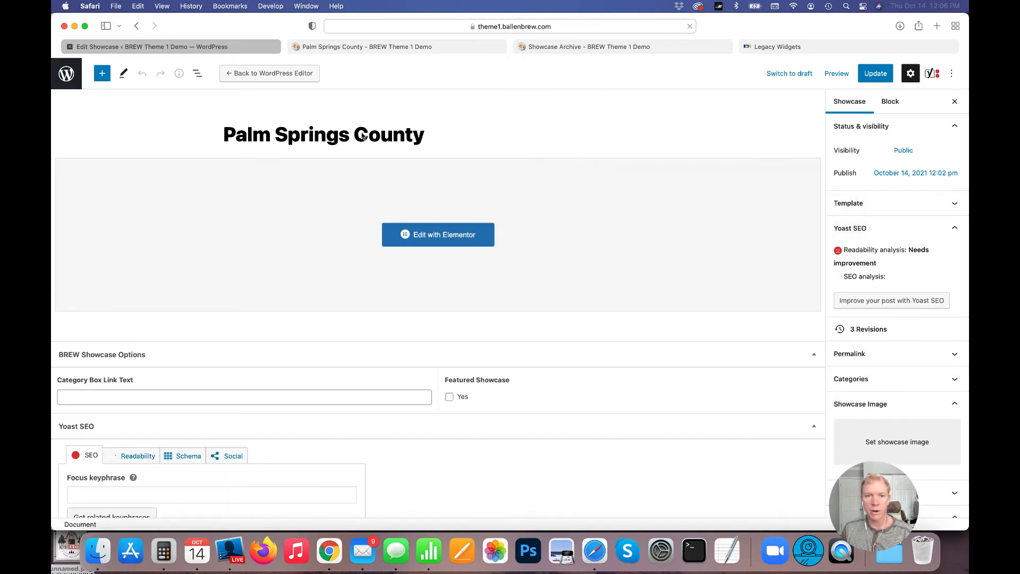
{"action": "double_click", "coordinate": [420, 134]}
{"action": "double_click", "coordinate": [319, 133]}
{"action": "type", "text": "Beach"}
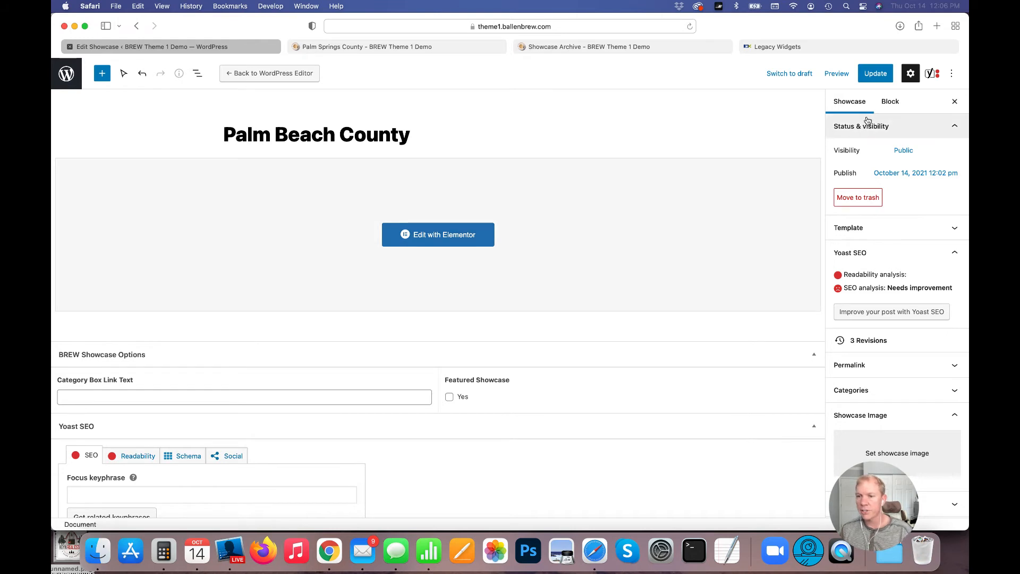
- Change the showcase's permalink URL slug to palm-beach-county
{"action": "scroll", "coordinate": [903, 289], "scroll_direction": "down", "scroll_amount": 2}
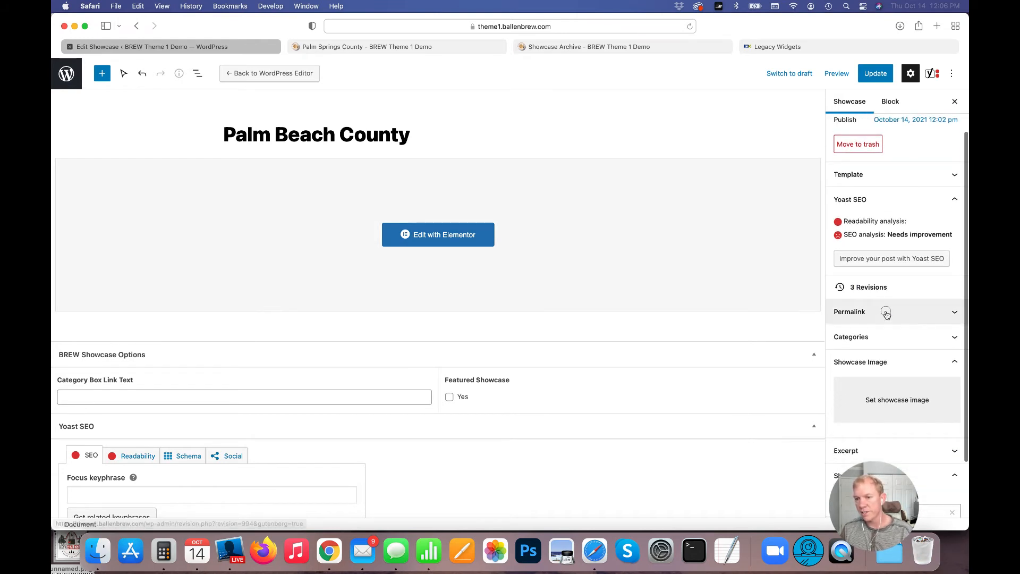
{"action": "left_click", "coordinate": [887, 314]}
{"action": "scroll", "coordinate": [889, 324], "scroll_direction": "down", "scroll_amount": 1}
{"action": "double_click", "coordinate": [865, 325]}
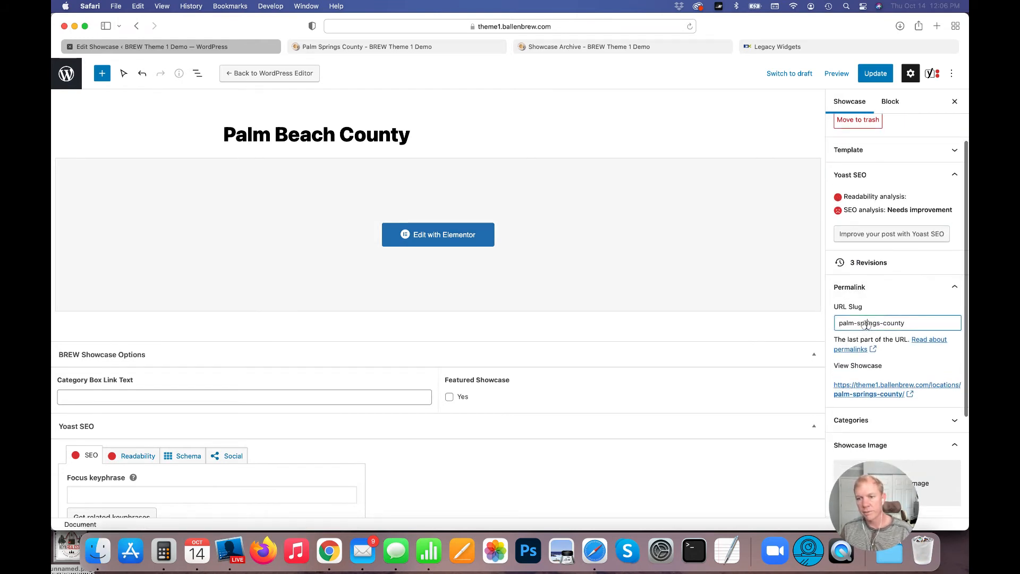
{"action": "type", "text": "beach"}
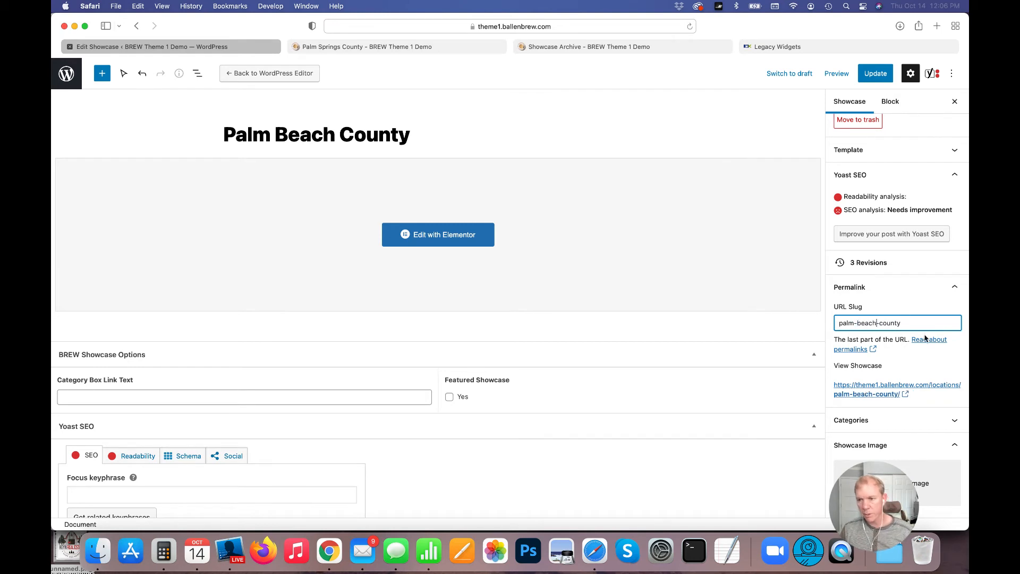
- Assign the Palm Beach County showcase to the County category
{"action": "scroll", "coordinate": [913, 322], "scroll_direction": "down", "scroll_amount": 1}
{"action": "scroll", "coordinate": [913, 322], "scroll_direction": "down", "scroll_amount": 2}
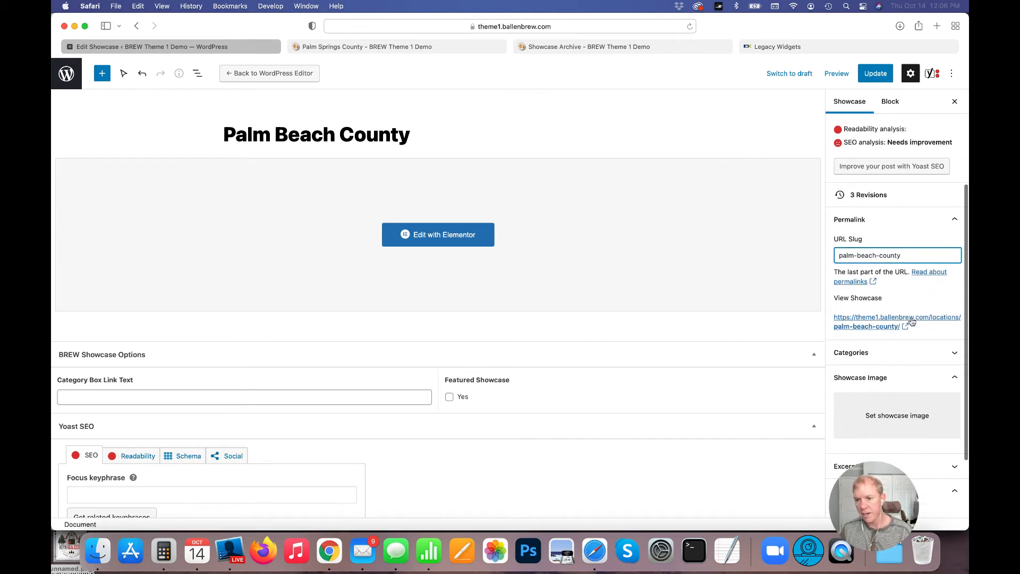
{"action": "left_click", "coordinate": [881, 351]}
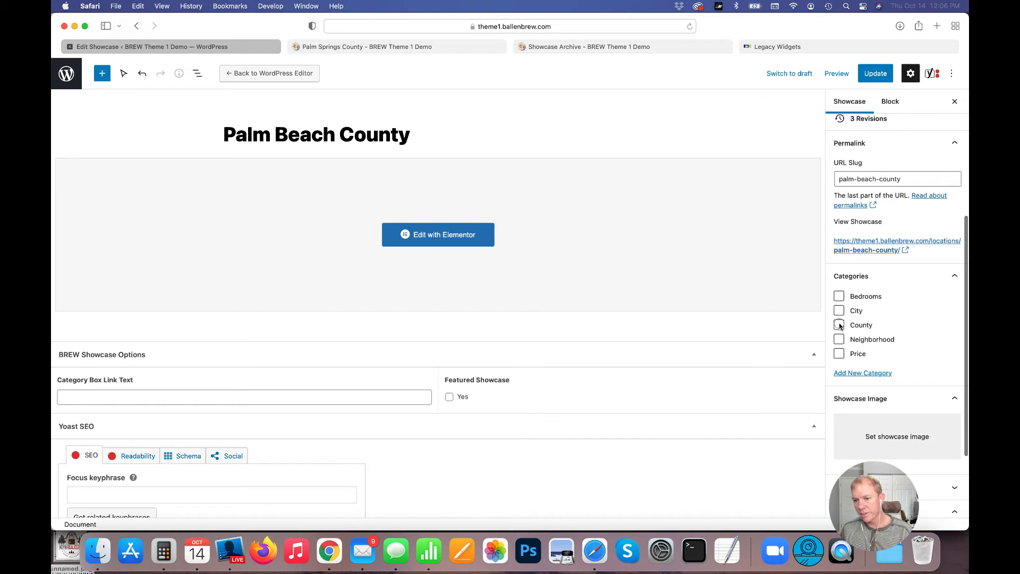
- Set stock-house-exterior-02.jpg from the media library as the showcase image and update the Palm Beach County showcase
{"action": "scroll", "coordinate": [877, 338], "scroll_direction": "down", "scroll_amount": 4}
{"action": "left_click", "coordinate": [897, 330]}
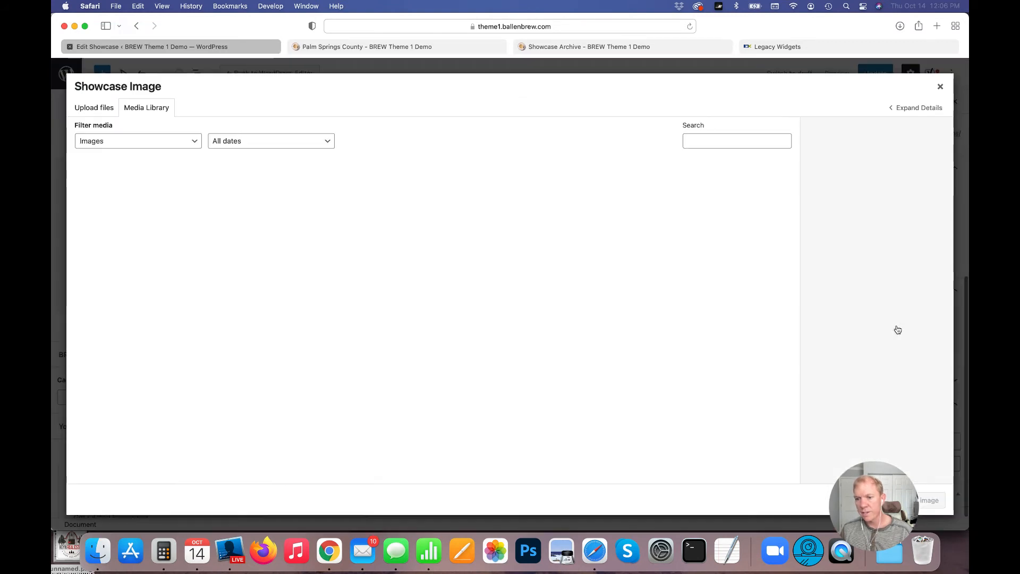
{"action": "left_click", "coordinate": [435, 200]}
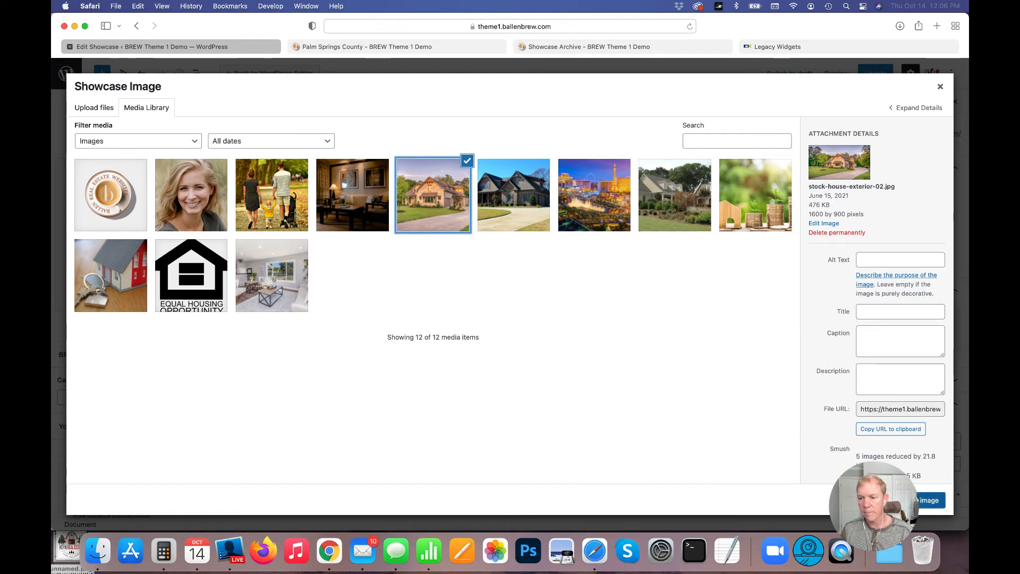
{"action": "left_click", "coordinate": [931, 500]}
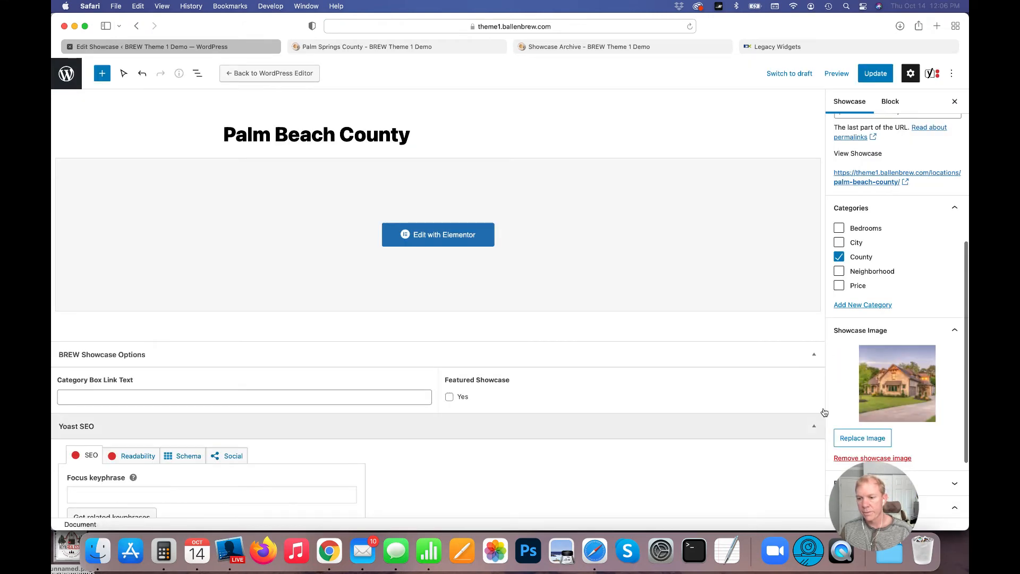
{"action": "scroll", "coordinate": [845, 398], "scroll_direction": "down", "scroll_amount": 3}
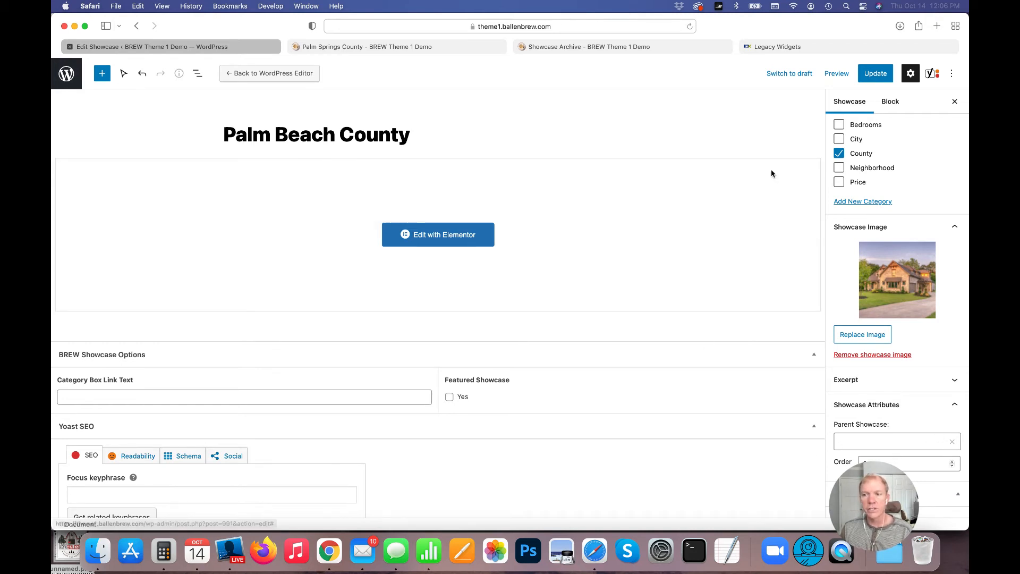
{"action": "left_click", "coordinate": [876, 74]}
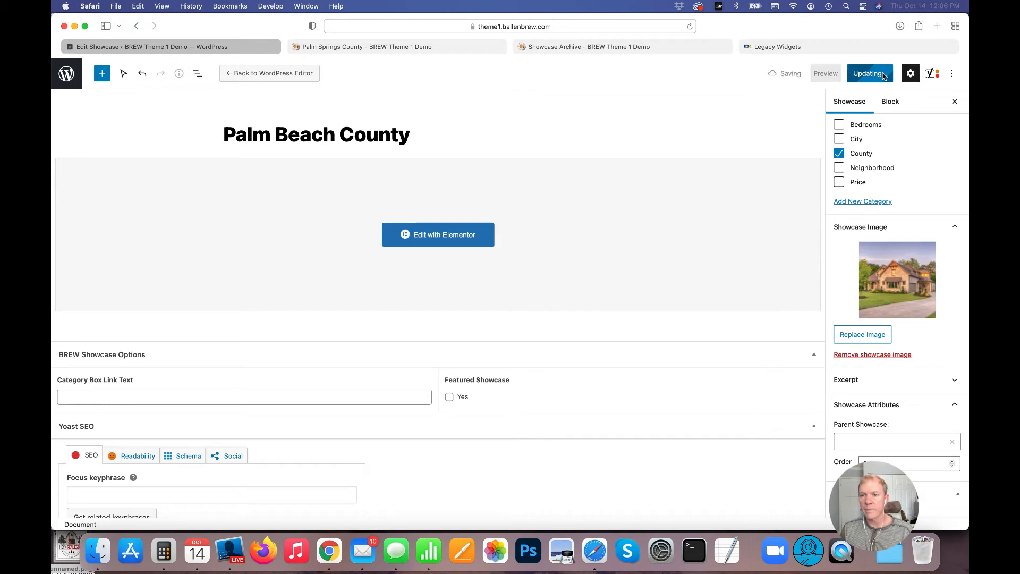
- Check the Palm Beach County box on the Locations page, open its showcase page and look through the county links and listings
{"action": "left_click", "coordinate": [656, 52]}
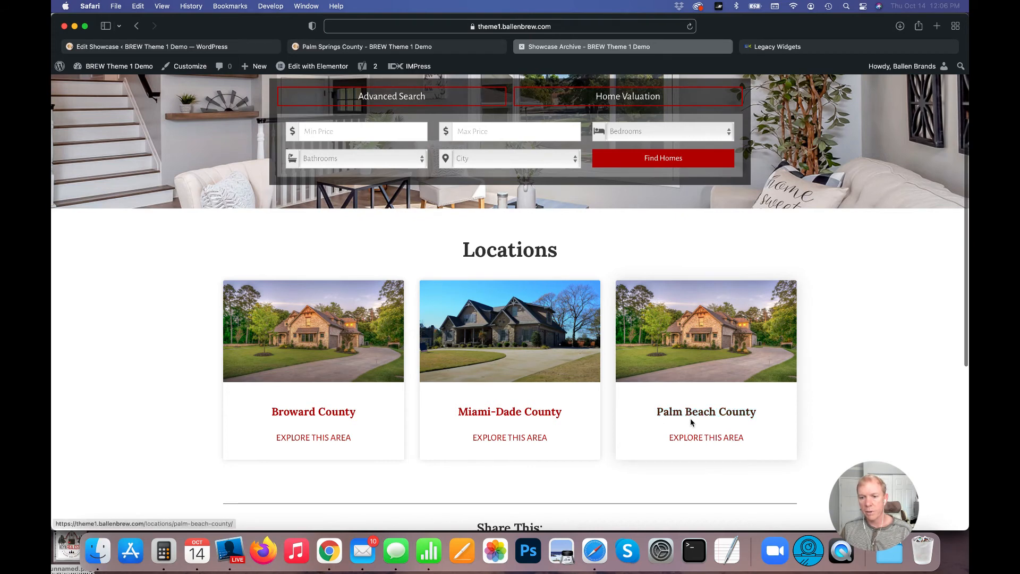
{"action": "left_click", "coordinate": [716, 348]}
{"action": "scroll", "coordinate": [189, 353], "scroll_direction": "down", "scroll_amount": 1}
{"action": "scroll", "coordinate": [189, 352], "scroll_direction": "down", "scroll_amount": 3}
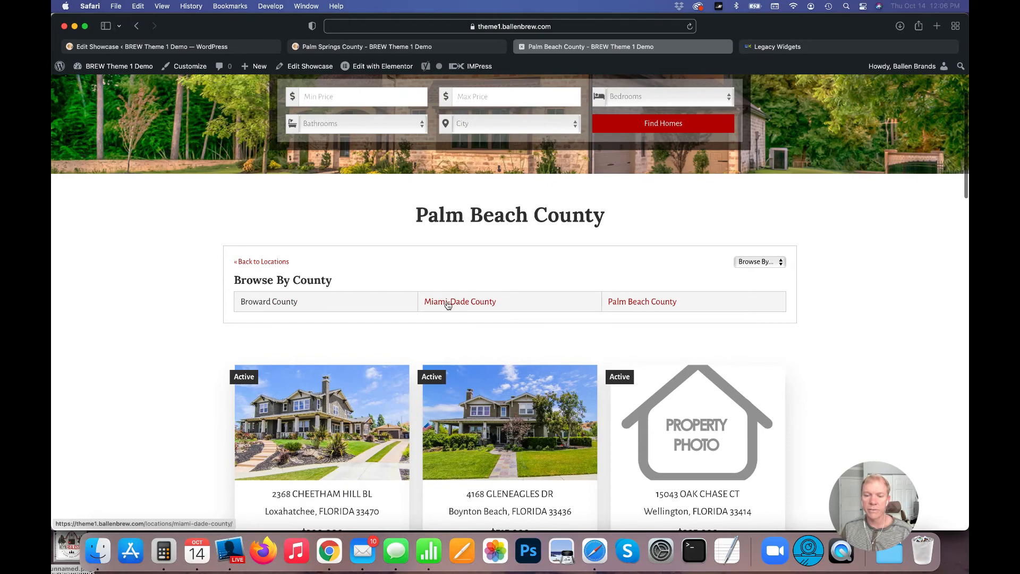
{"action": "scroll", "coordinate": [190, 371], "scroll_direction": "down", "scroll_amount": 4}
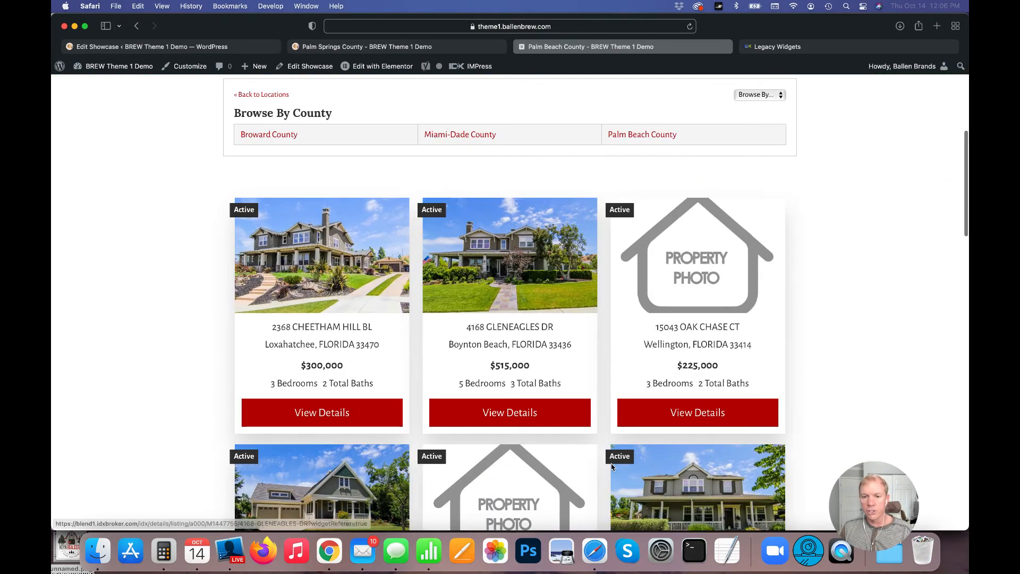
{"action": "scroll", "coordinate": [425, 399], "scroll_direction": "down", "scroll_amount": 5}
{"action": "scroll", "coordinate": [338, 379], "scroll_direction": "up", "scroll_amount": 4}
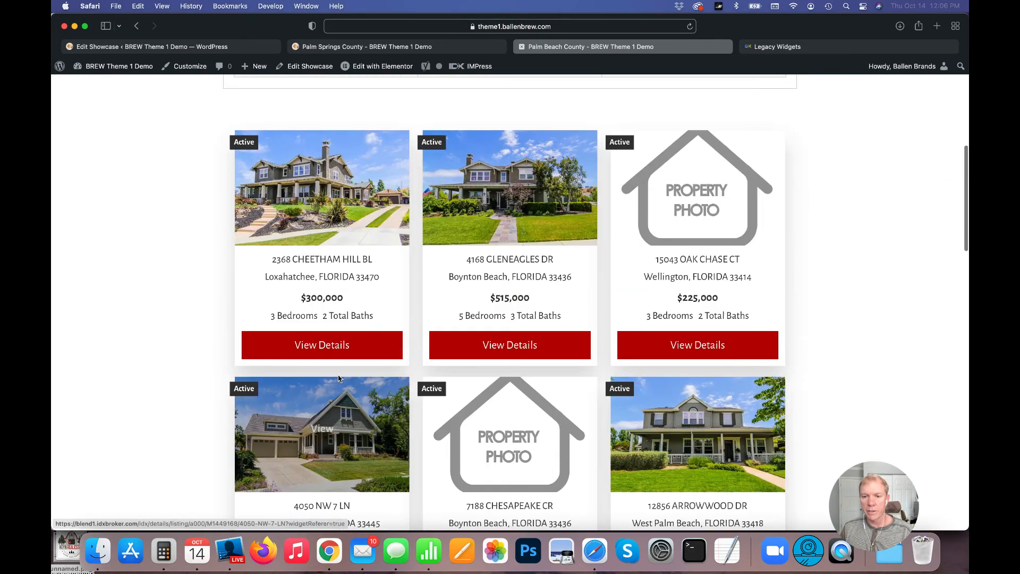
{"action": "scroll", "coordinate": [339, 378], "scroll_direction": "up", "scroll_amount": 9}
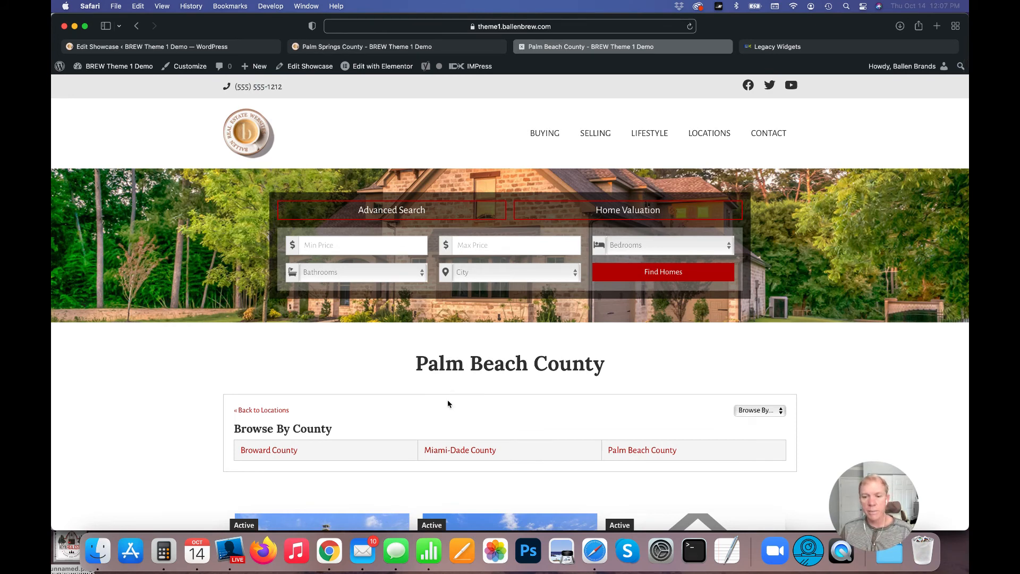
- Examine the Browse By choices and the heading on the Palm Beach County page
{"action": "left_click", "coordinate": [754, 410]}
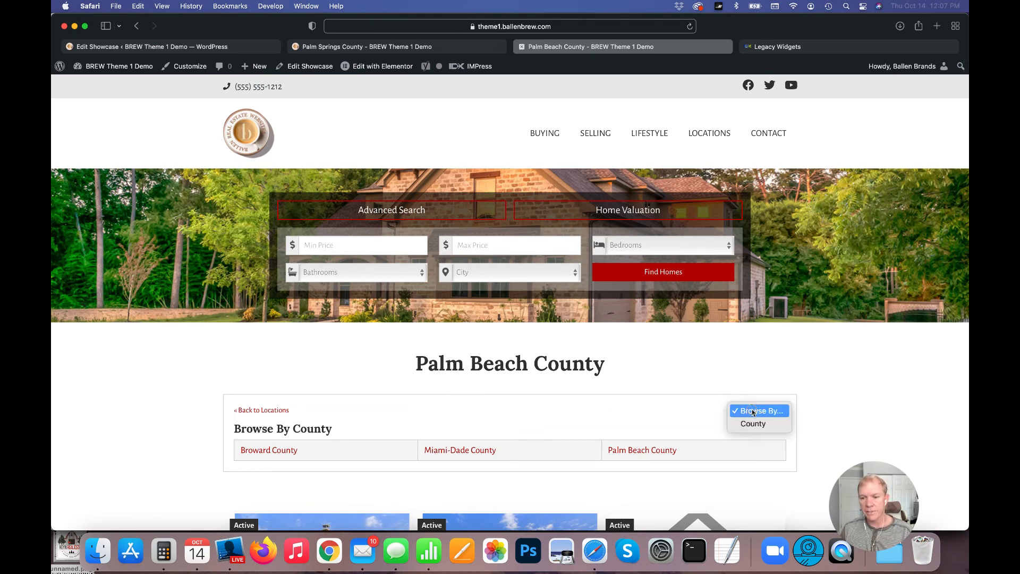
{"action": "left_click", "coordinate": [759, 412]}
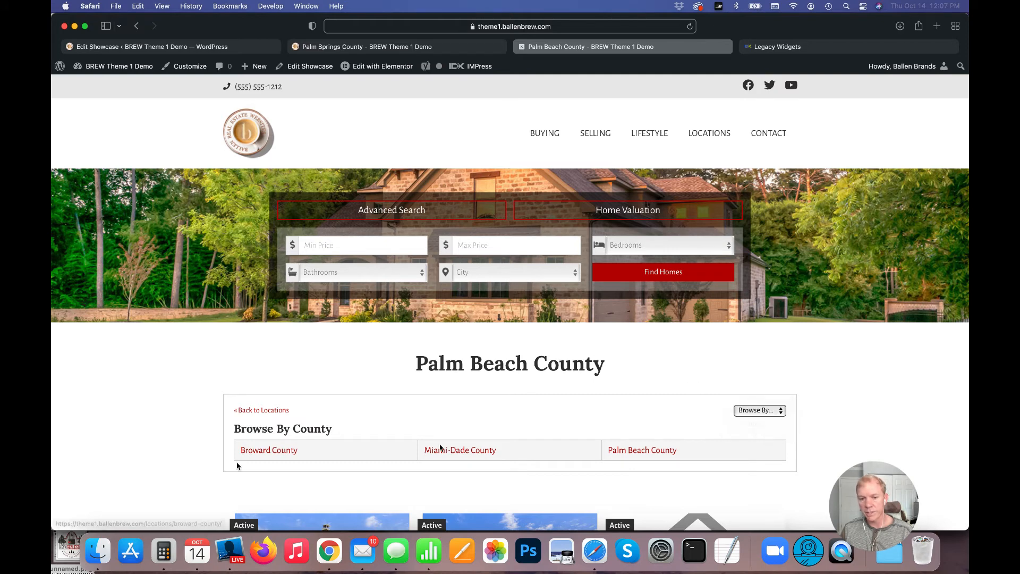
{"action": "left_click_drag", "start_coordinate": [413, 365], "coordinate": [607, 363]}
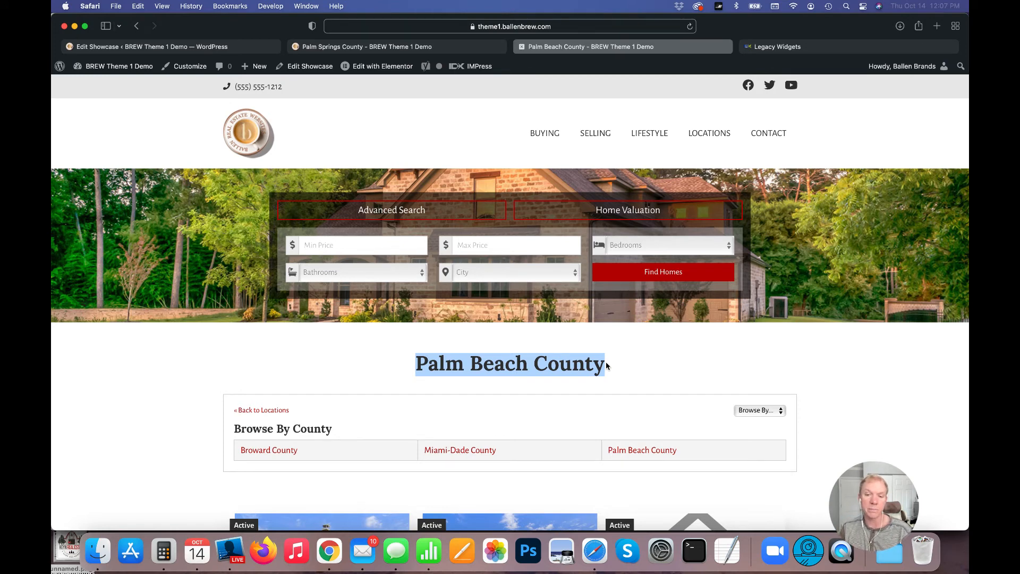
- Open the Broward County page and examine its Browse By City section and Browse By choices
{"action": "left_click", "coordinate": [267, 457]}
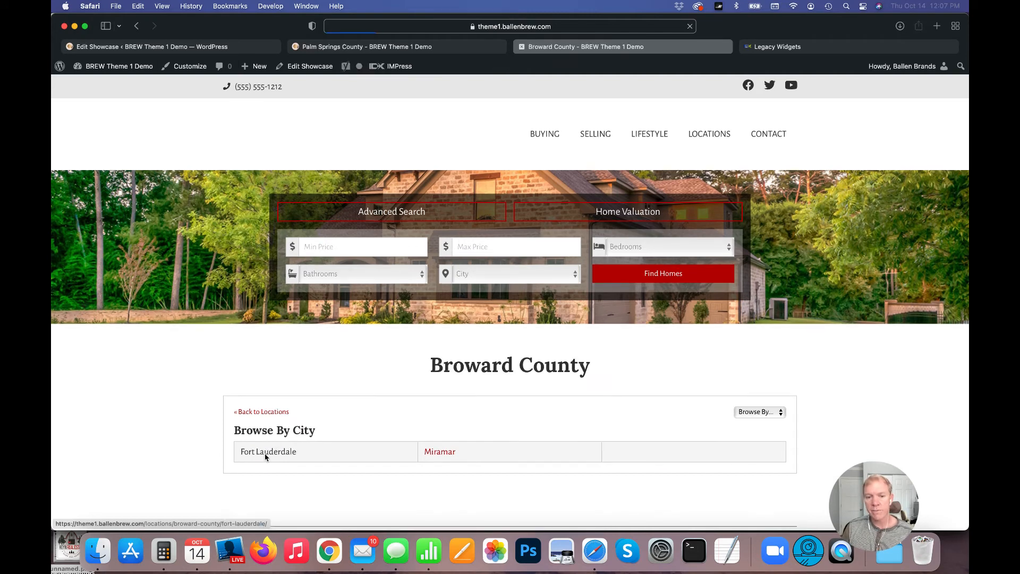
{"action": "left_click_drag", "start_coordinate": [235, 428], "coordinate": [317, 428]}
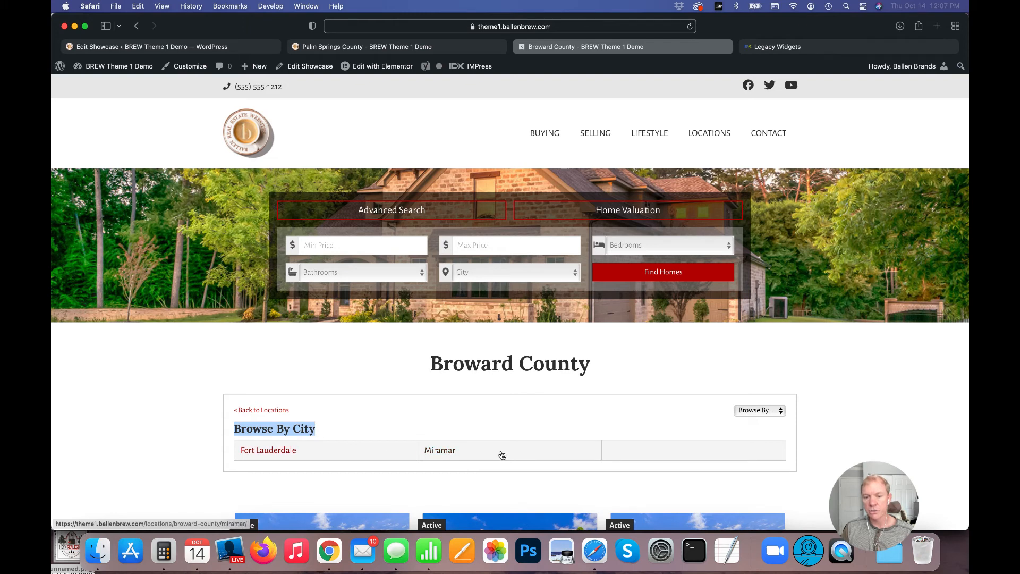
{"action": "left_click", "coordinate": [763, 411]}
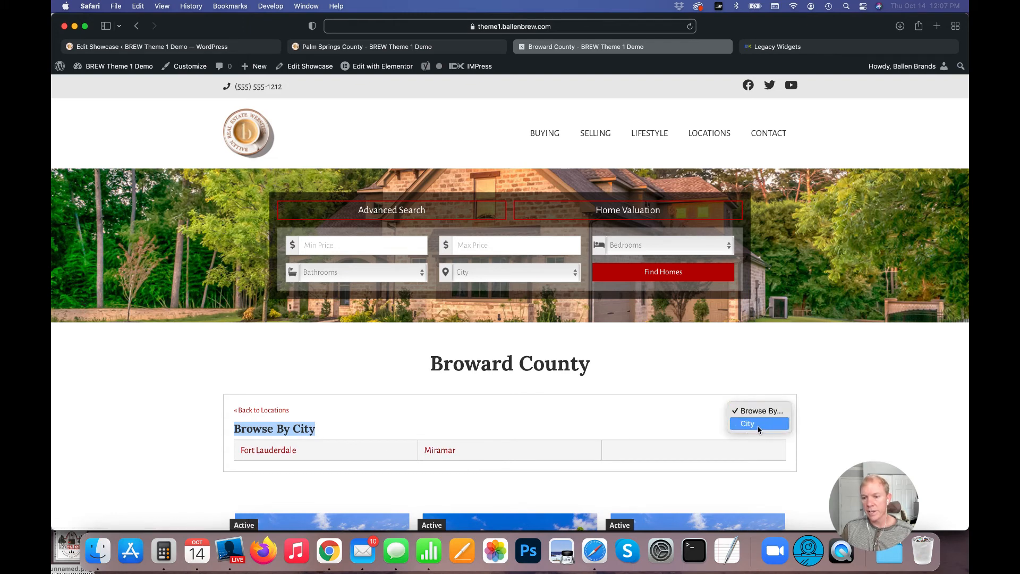
{"action": "left_click", "coordinate": [609, 417]}
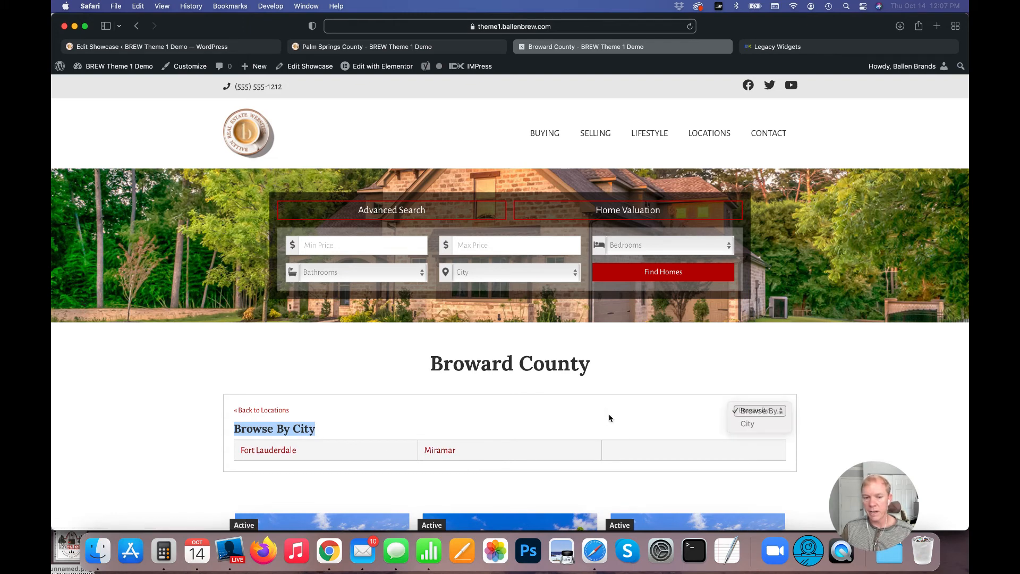
- Return to the Locations page, reopen Broward County to view its page, and follow its city link to Fort Lauderdale
{"action": "left_click", "coordinate": [266, 412]}
{"action": "scroll", "coordinate": [346, 415], "scroll_direction": "down", "scroll_amount": 3}
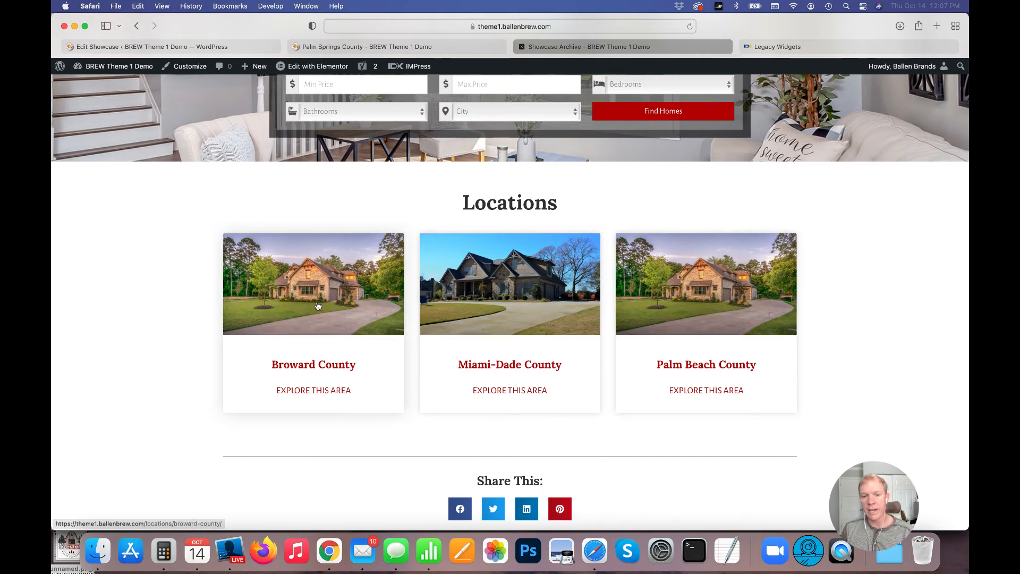
{"action": "left_click", "coordinate": [276, 366]}
{"action": "scroll", "coordinate": [326, 393], "scroll_direction": "down", "scroll_amount": 3}
{"action": "scroll", "coordinate": [326, 393], "scroll_direction": "up", "scroll_amount": 3}
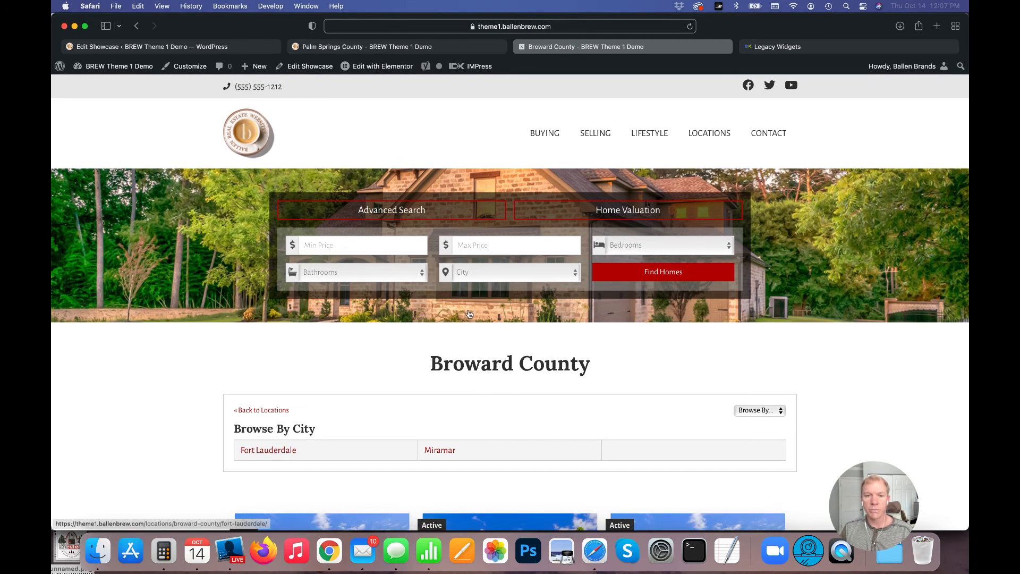
{"action": "left_click", "coordinate": [271, 451]}
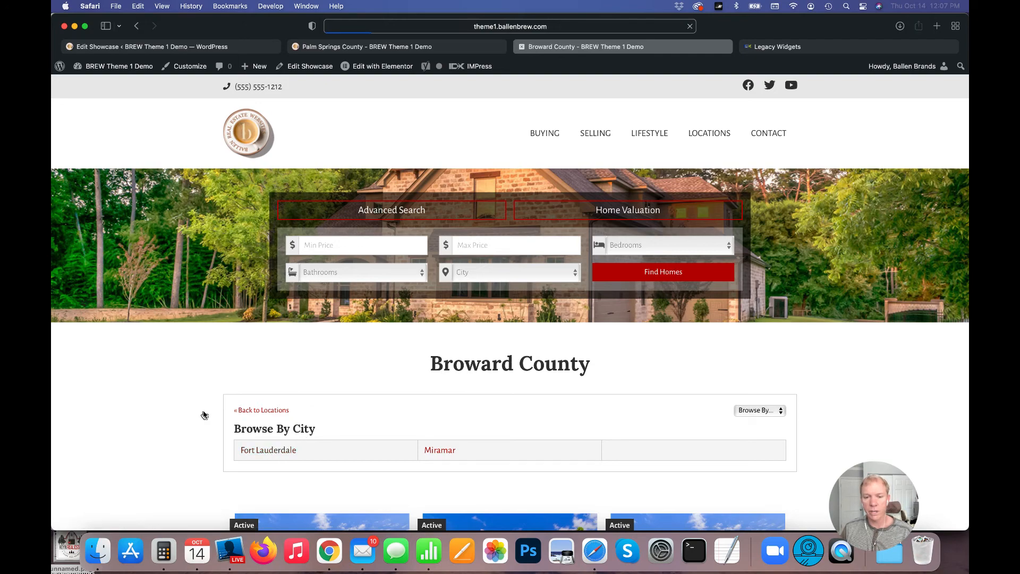
- Look through the Fort Lauderdale page's listings and examine its Browse By choices and Browse By City section
{"action": "scroll", "coordinate": [203, 414], "scroll_direction": "down", "scroll_amount": 5}
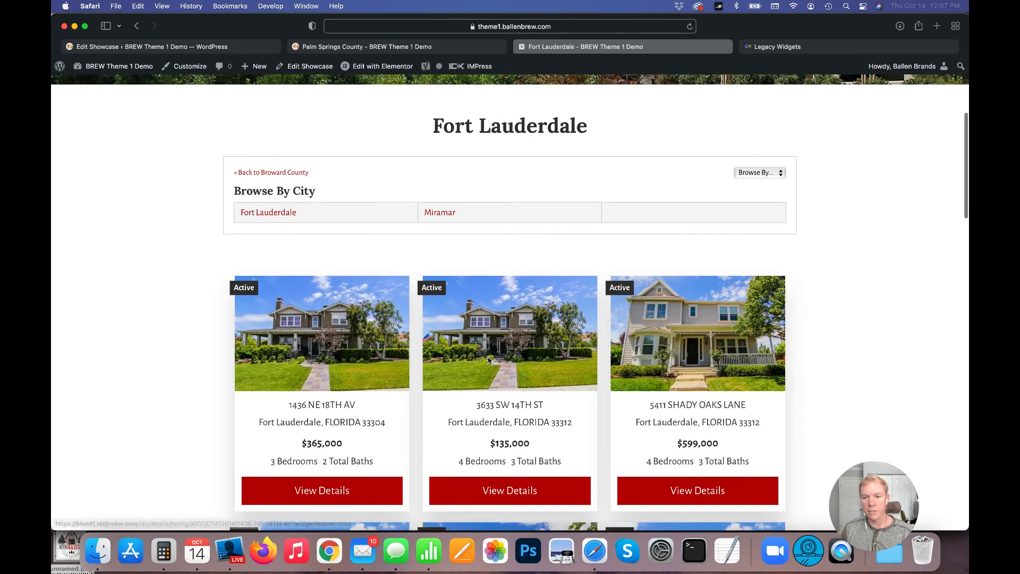
{"action": "left_click", "coordinate": [769, 173]}
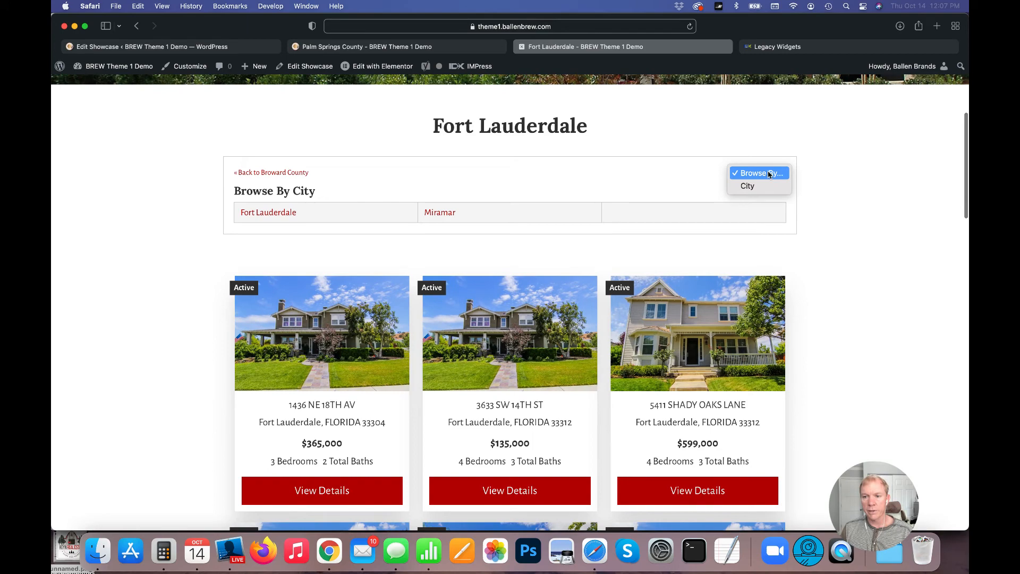
{"action": "left_click", "coordinate": [842, 169]}
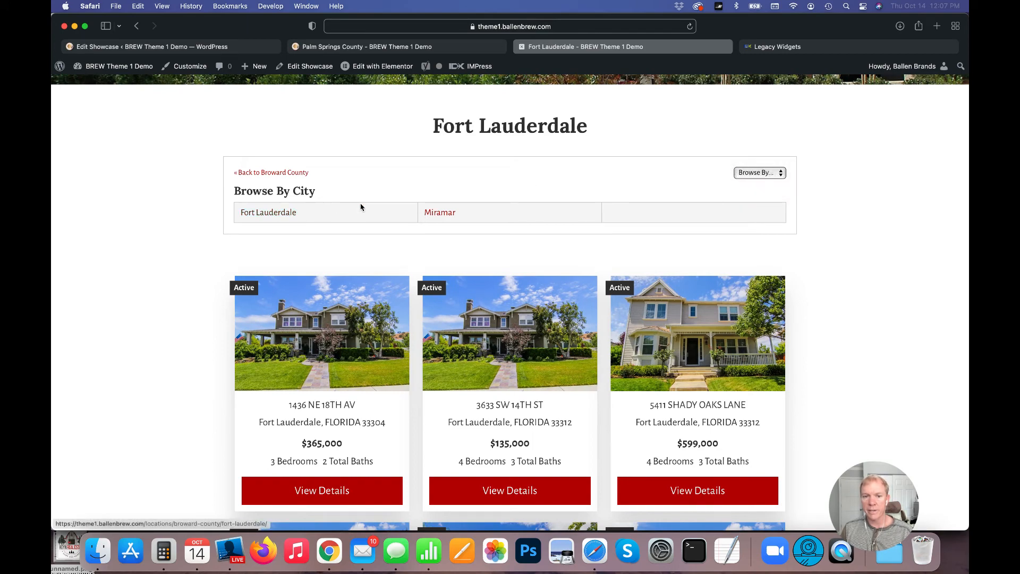
{"action": "scroll", "coordinate": [513, 200], "scroll_direction": "up", "scroll_amount": 5}
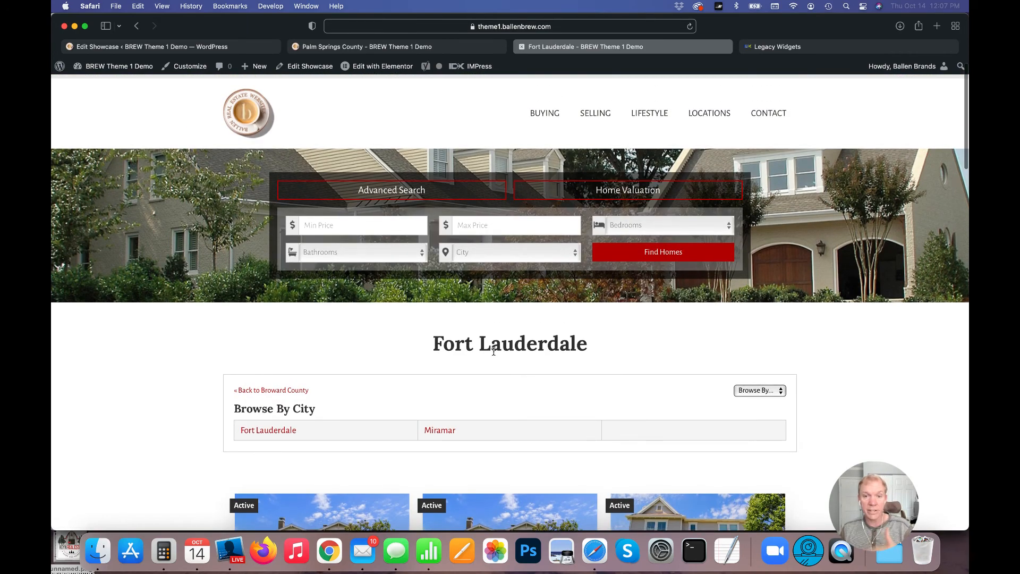
{"action": "scroll", "coordinate": [493, 358], "scroll_direction": "up", "scroll_amount": 1}
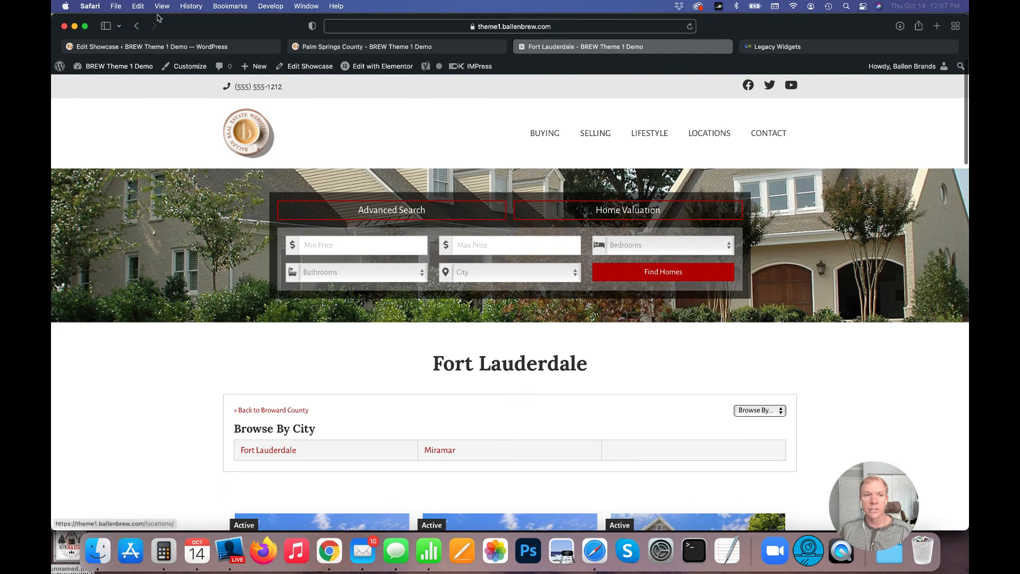
- Add a new showcase in the WordPress admin titled "Fort Lauderdale Homes for Sale under $300K"
{"action": "left_click", "coordinate": [192, 49]}
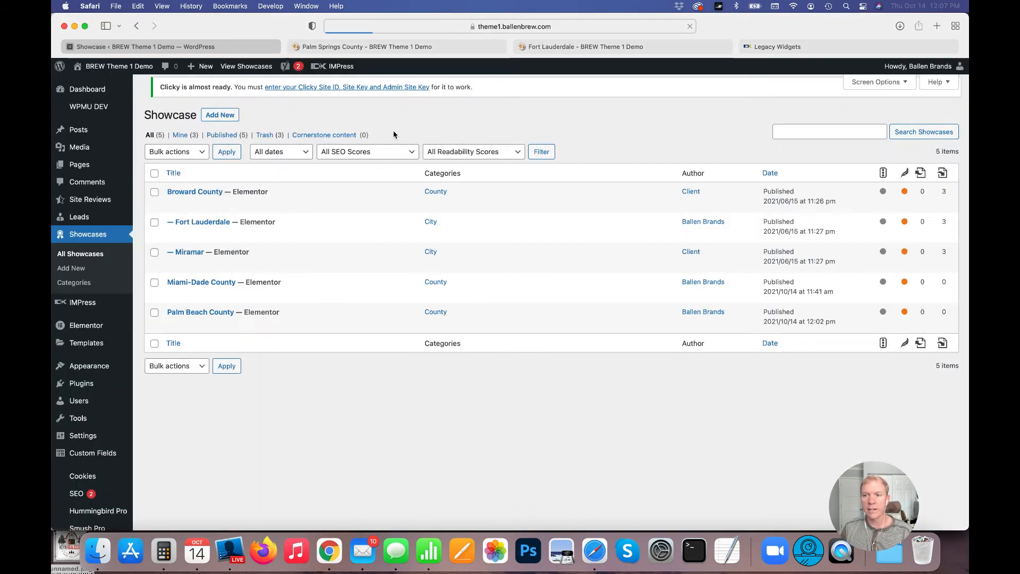
{"action": "left_click", "coordinate": [226, 93]}
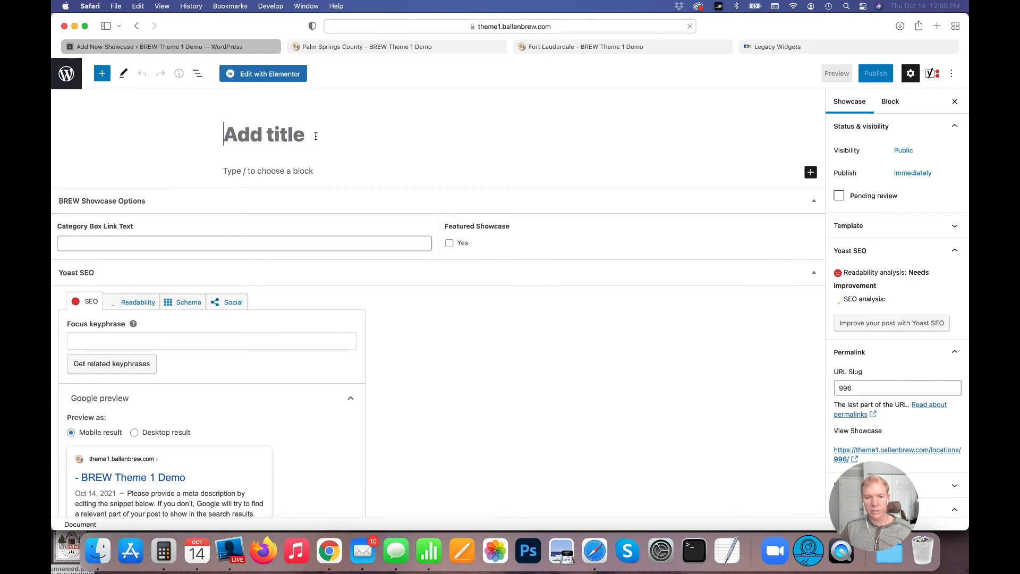
{"action": "type", "text": "Fort Lauderdale Homes for Sale "}
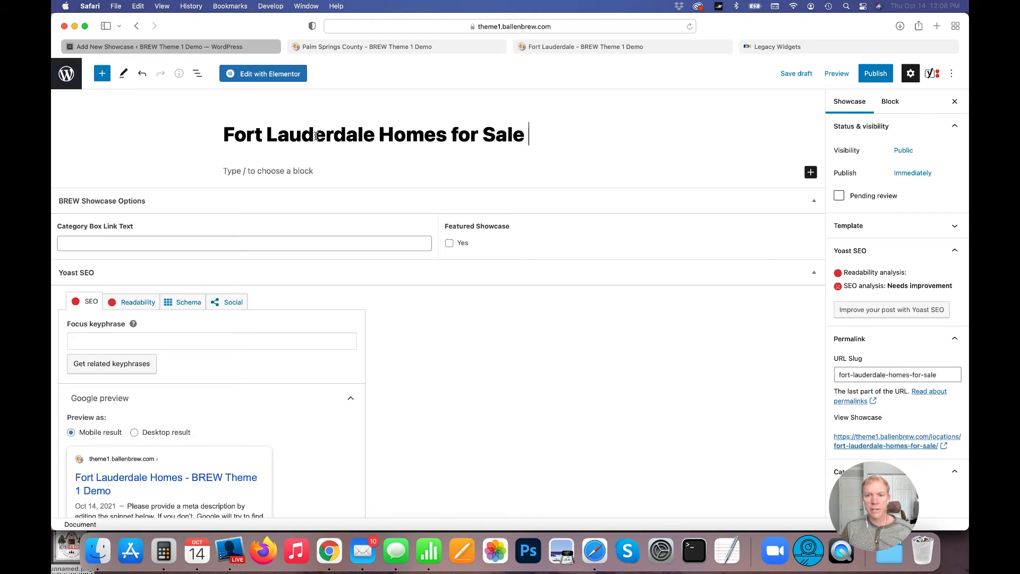
{"action": "type", "text": "under $"}
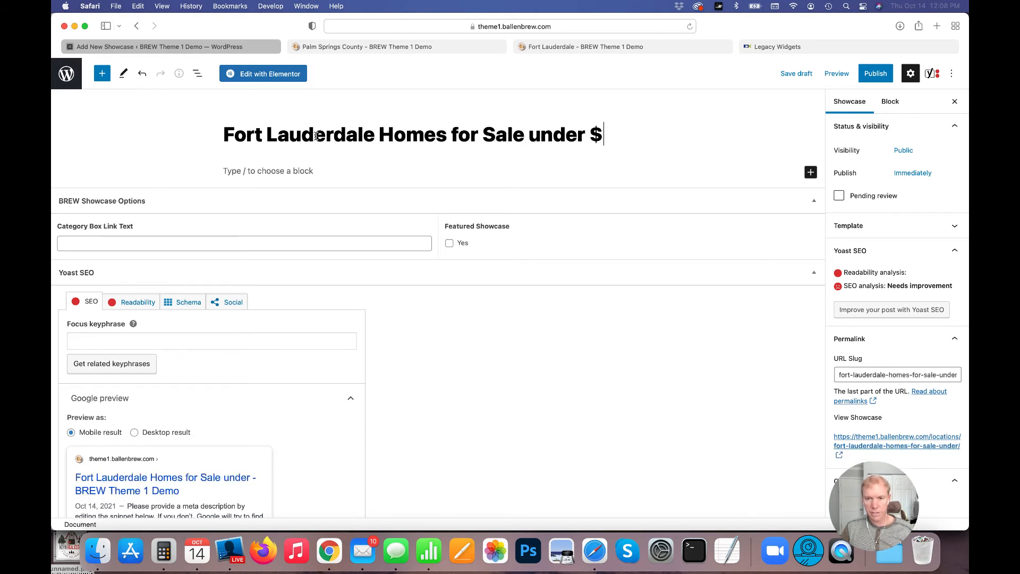
{"action": "type", "text": "300K"}
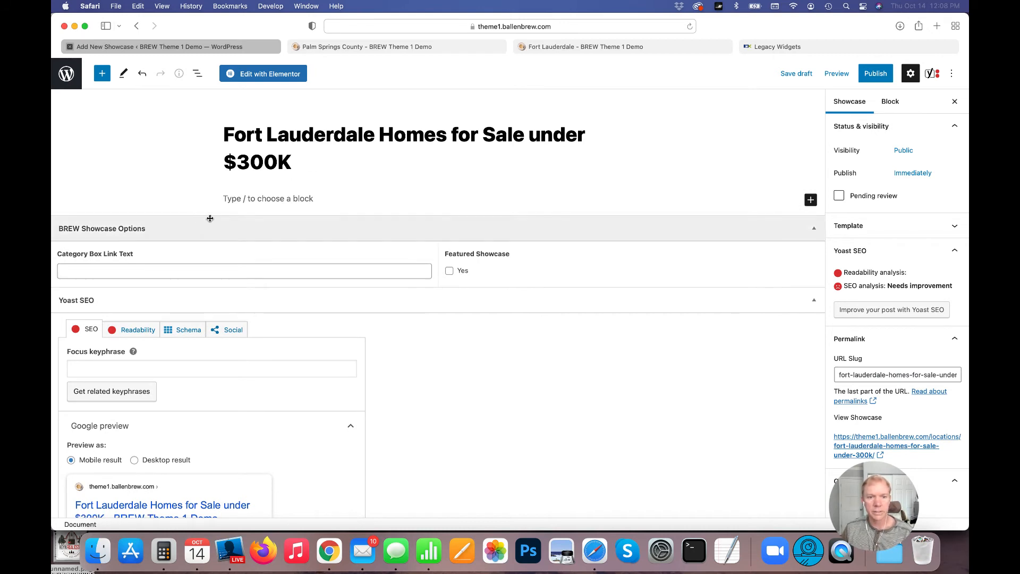
- Open the showcase in Elementor and add an IMPress - IDX Dashboard Widget showing "Fort Lauderdale under 300K | 3-18"
{"action": "left_click", "coordinate": [271, 75]}
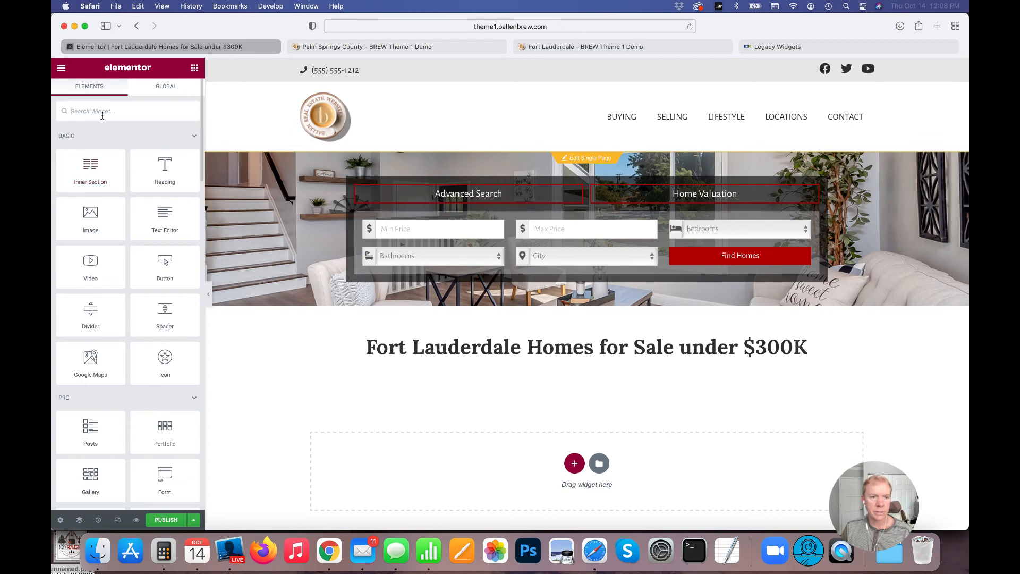
{"action": "type", "text": "idx"}
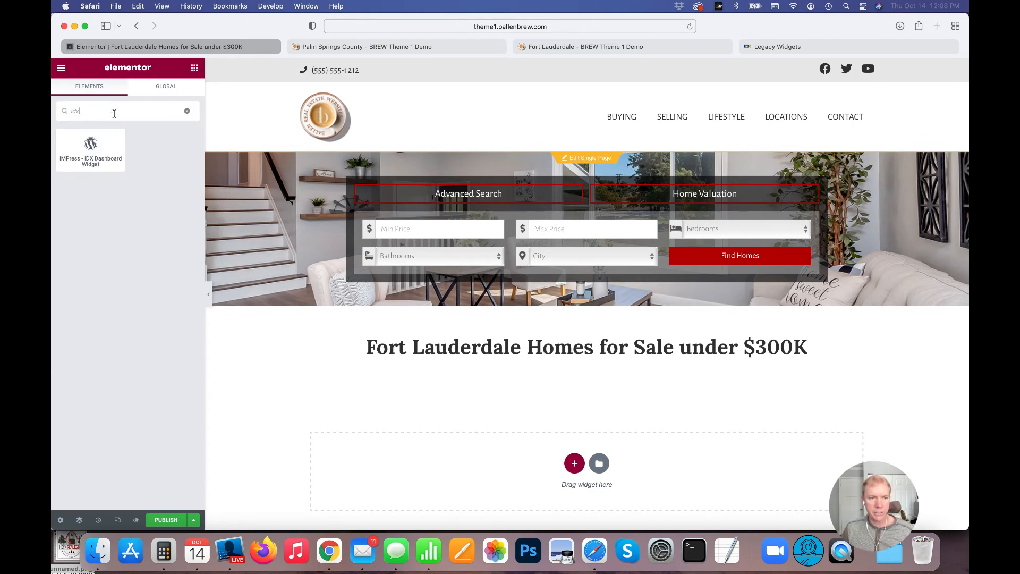
{"action": "left_click_drag", "start_coordinate": [91, 150], "coordinate": [540, 429]}
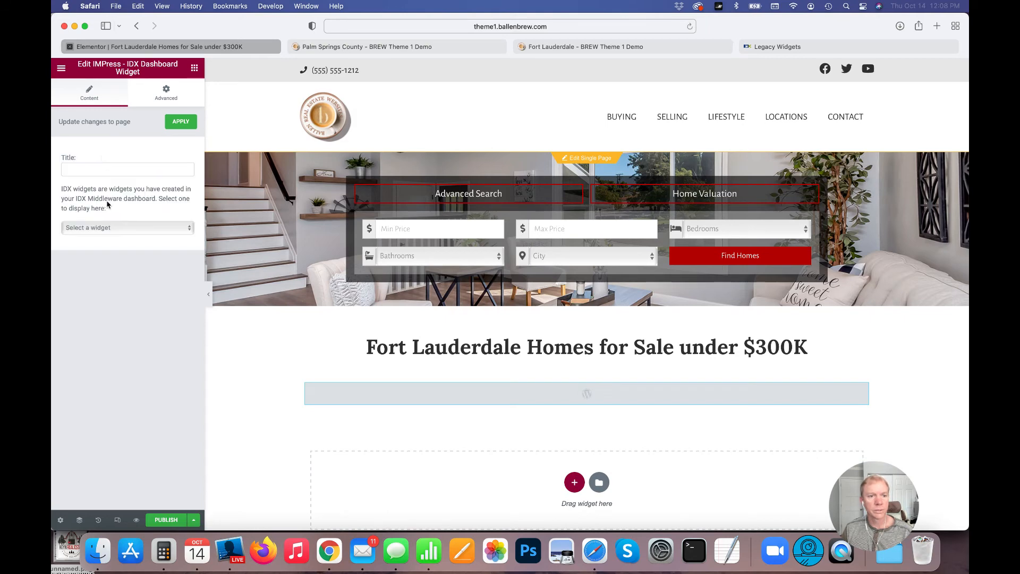
{"action": "left_click", "coordinate": [107, 227]}
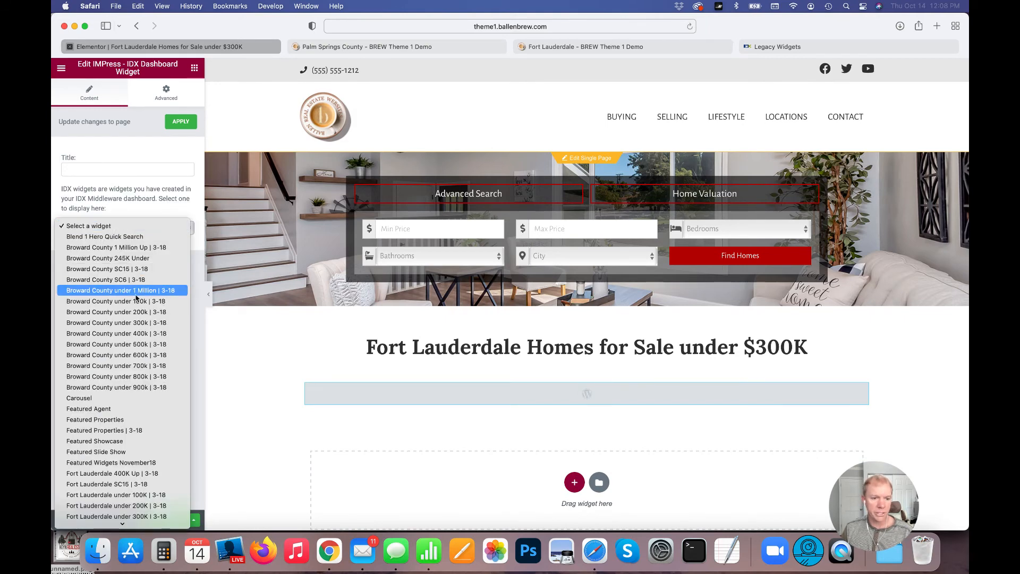
{"action": "scroll", "coordinate": [126, 368], "scroll_direction": "down", "scroll_amount": 5}
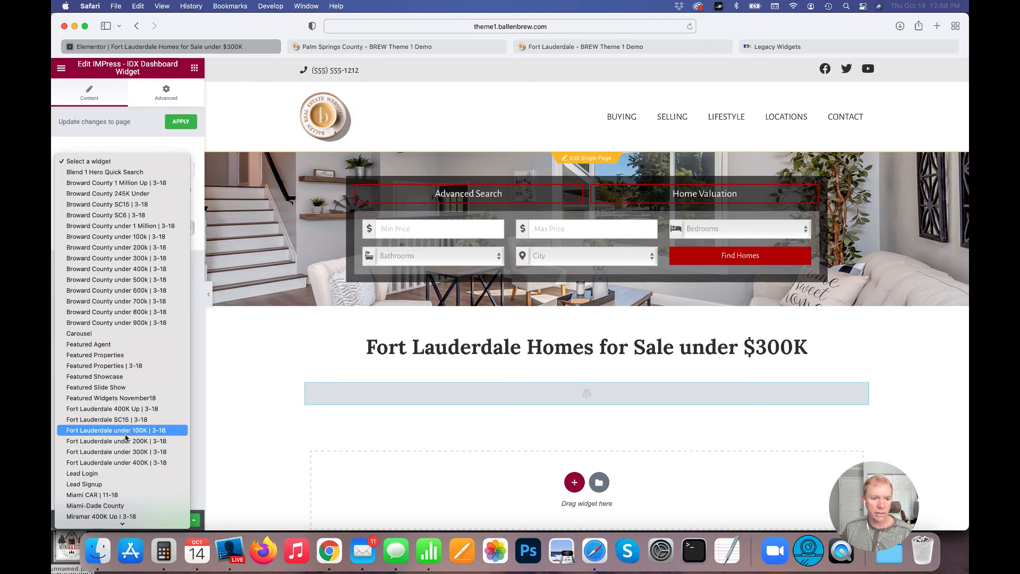
{"action": "left_click", "coordinate": [113, 452]}
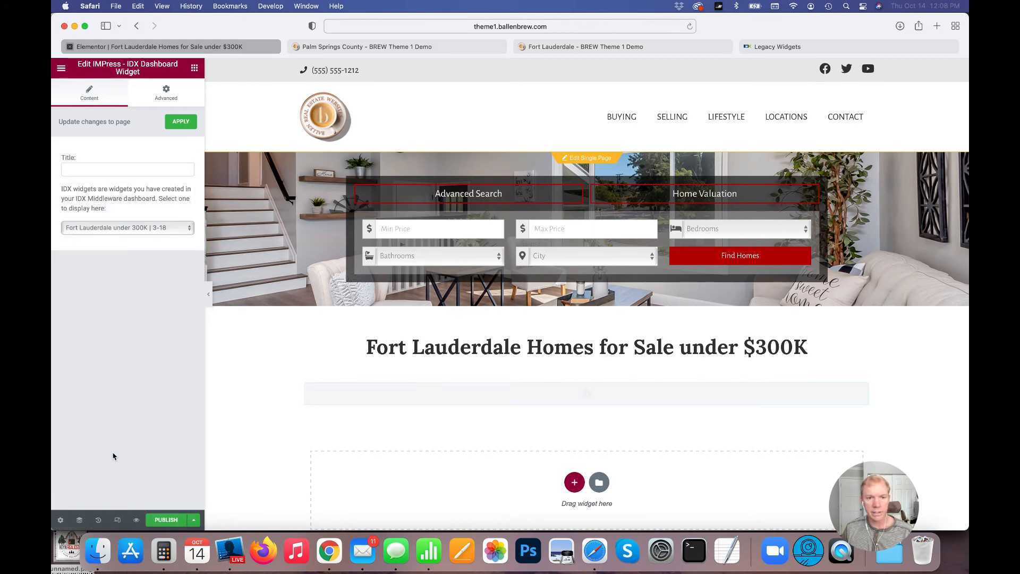
{"action": "left_click", "coordinate": [180, 127]}
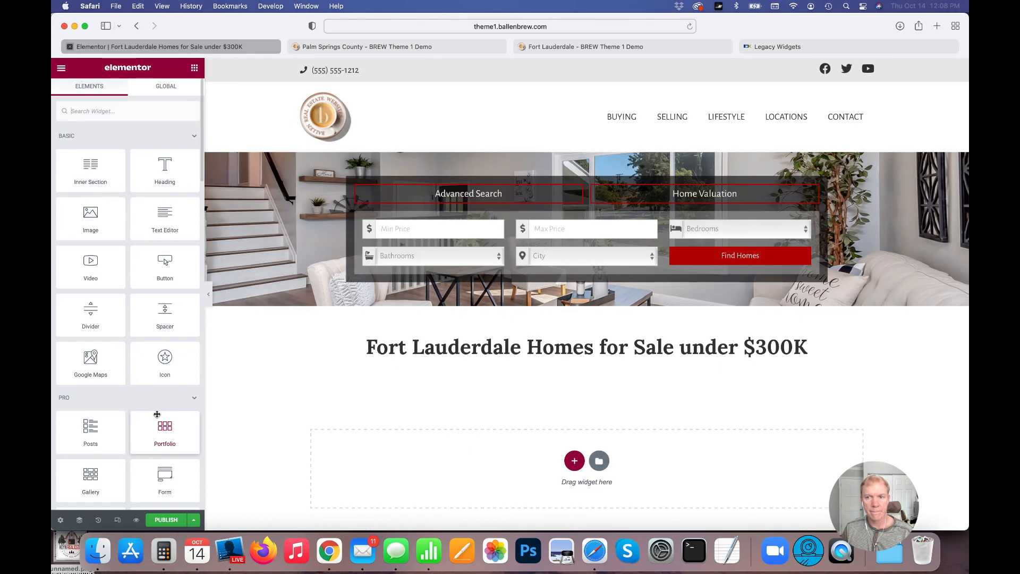
- Publish the Fort Lauderdale under $300K showcase from Elementor and return to its WordPress edit page
{"action": "left_click", "coordinate": [195, 521]}
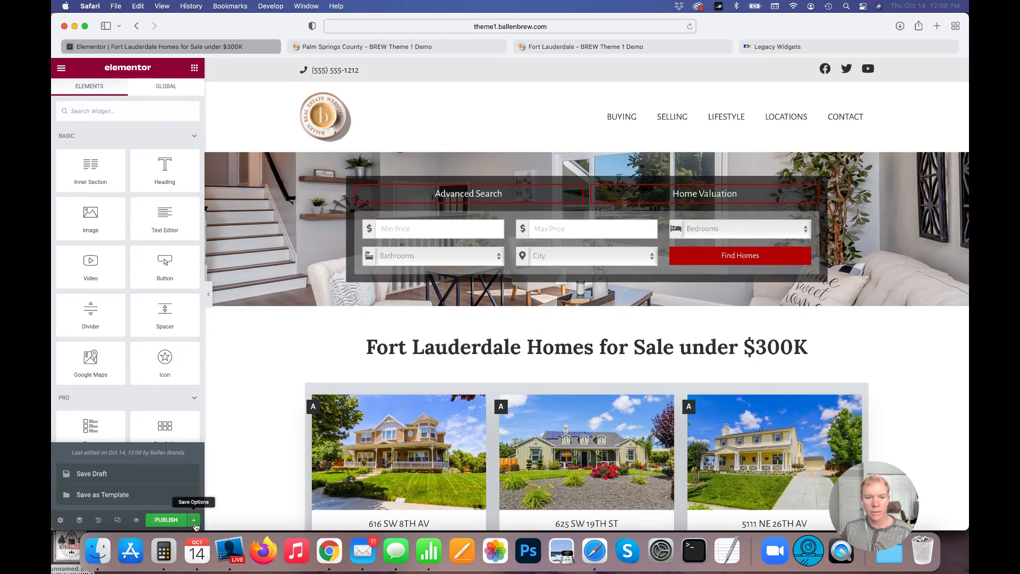
{"action": "left_click", "coordinate": [166, 521]}
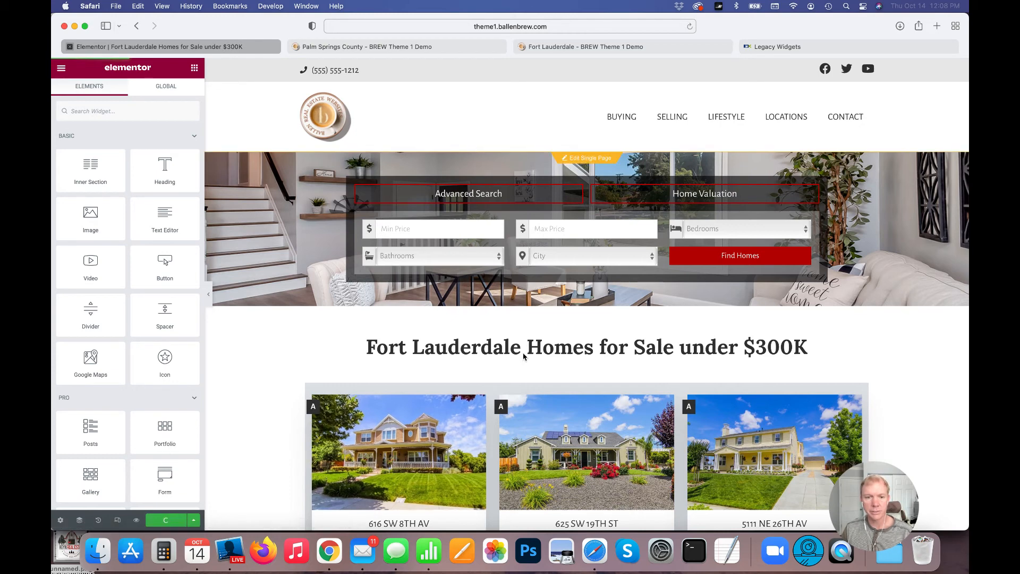
{"action": "scroll", "coordinate": [523, 355], "scroll_direction": "down", "scroll_amount": 1}
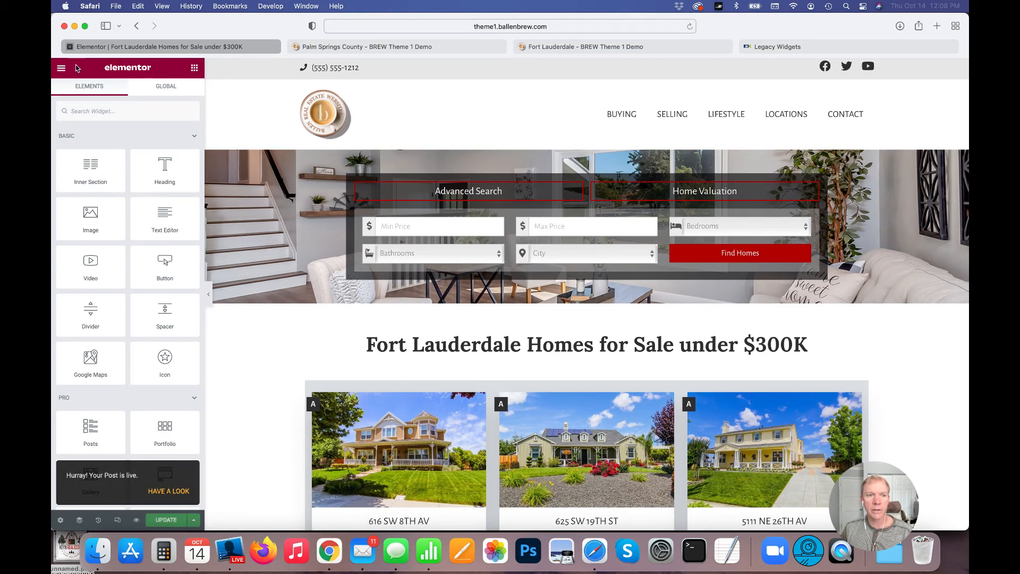
{"action": "left_click", "coordinate": [137, 26]}
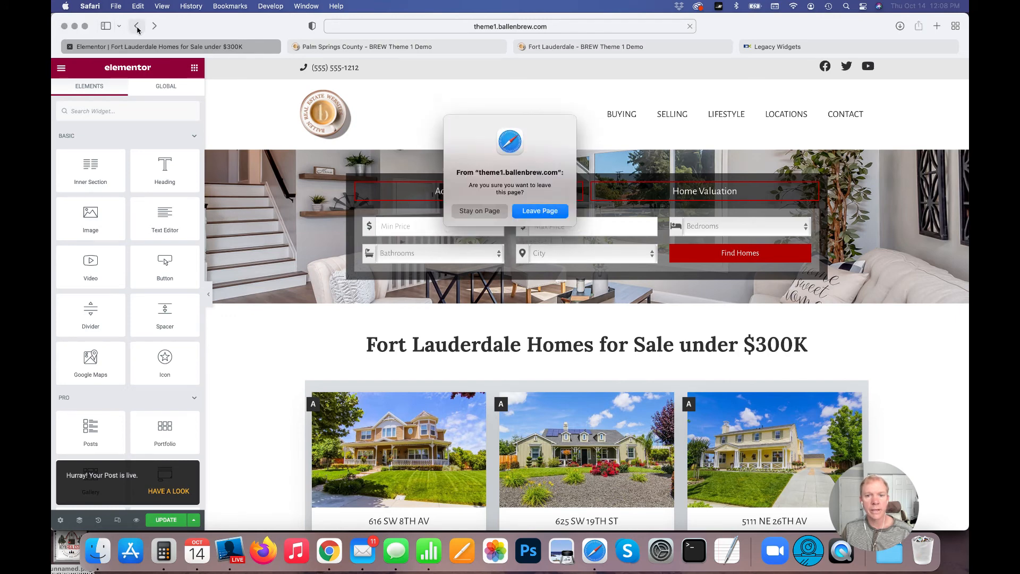
{"action": "left_click", "coordinate": [533, 213]}
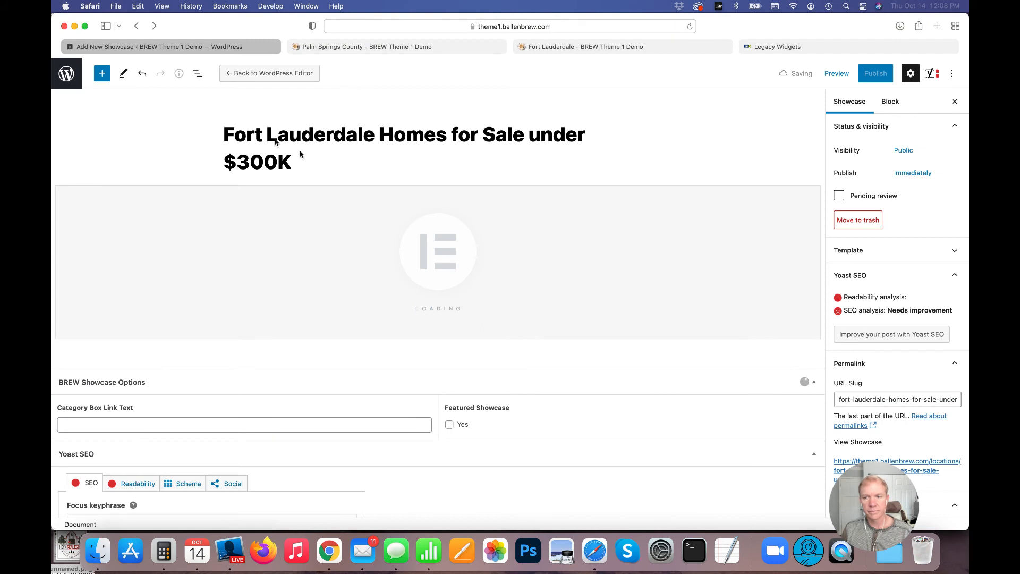
- Shorten the showcase's URL slug to fort-lauderdale-homes-under-300k by removing "for-sale"
{"action": "scroll", "coordinate": [897, 296], "scroll_direction": "down", "scroll_amount": 1}
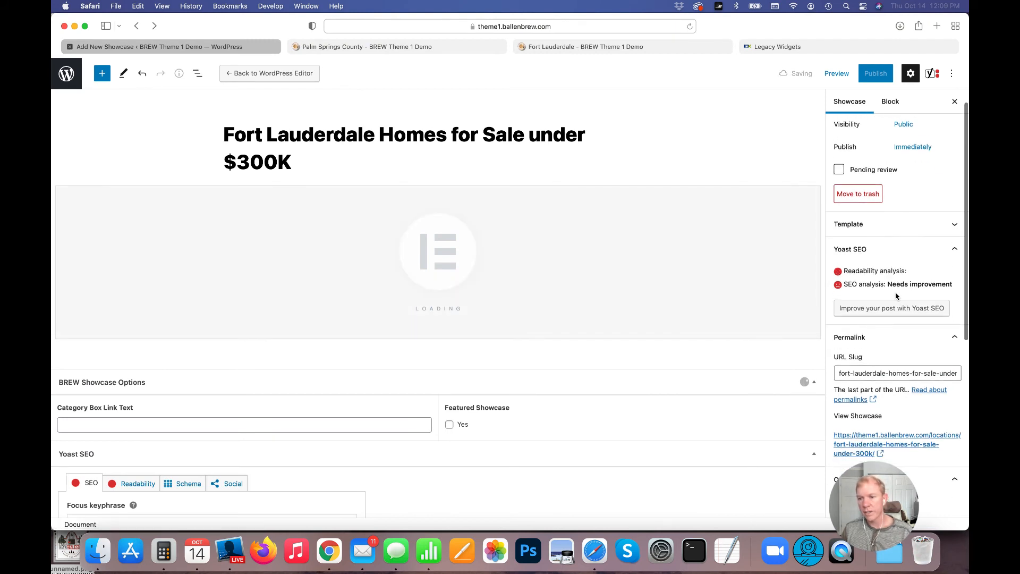
{"action": "scroll", "coordinate": [901, 362], "scroll_direction": "down", "scroll_amount": 1}
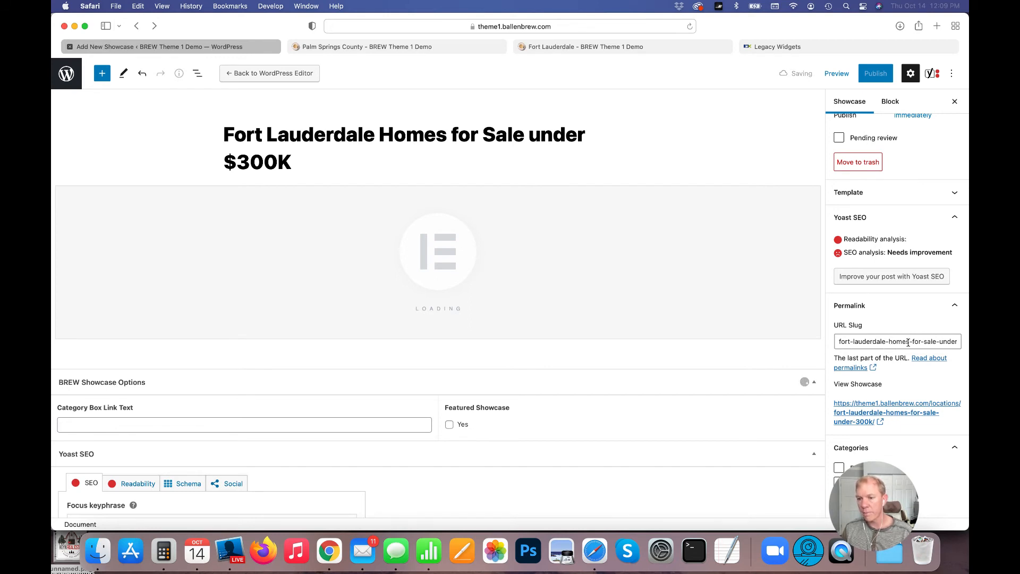
{"action": "left_click_drag", "start_coordinate": [914, 343], "coordinate": [893, 344]}
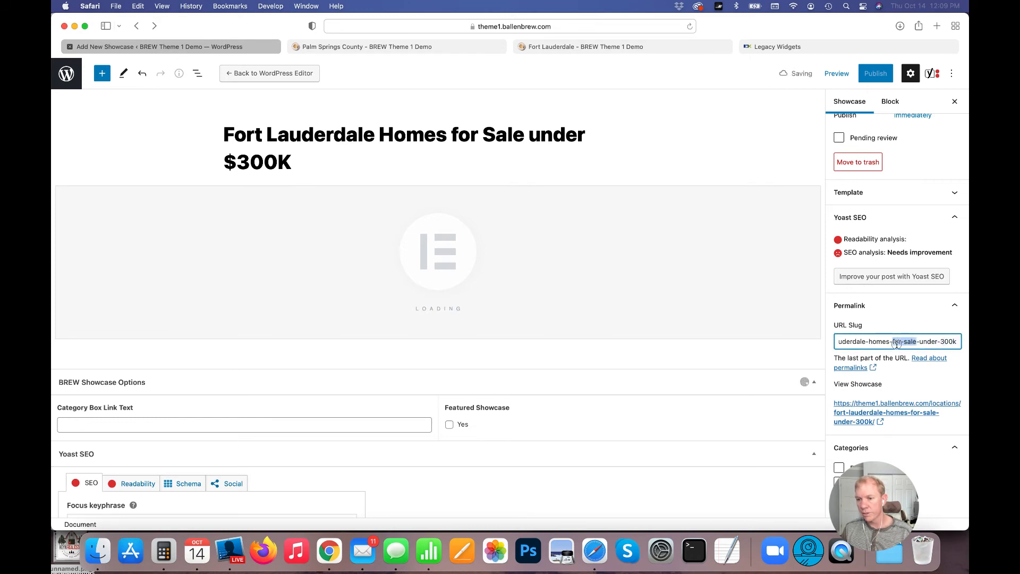
{"action": "key", "text": "BackSpace"}
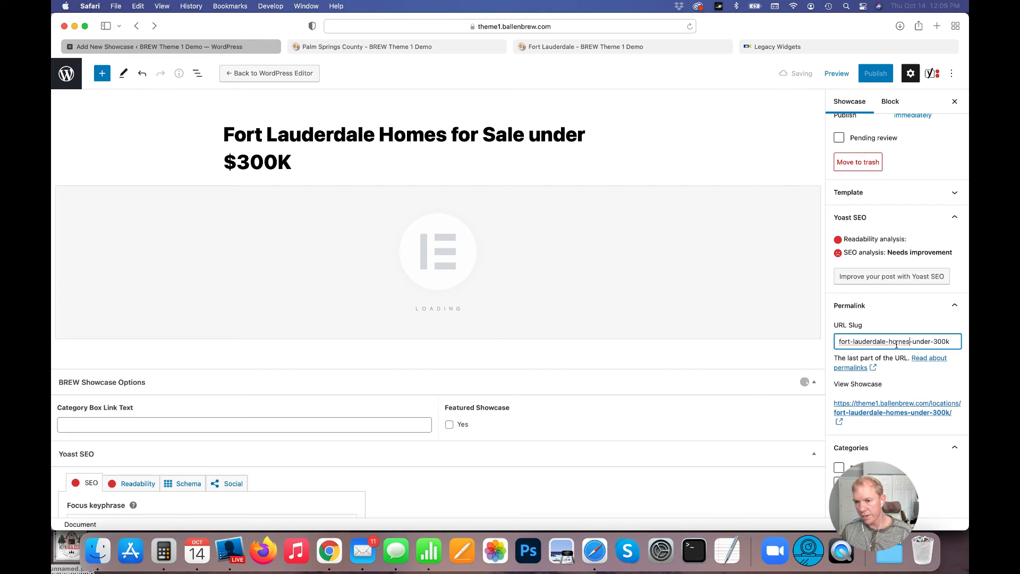
{"action": "key", "text": "BackSpace"}
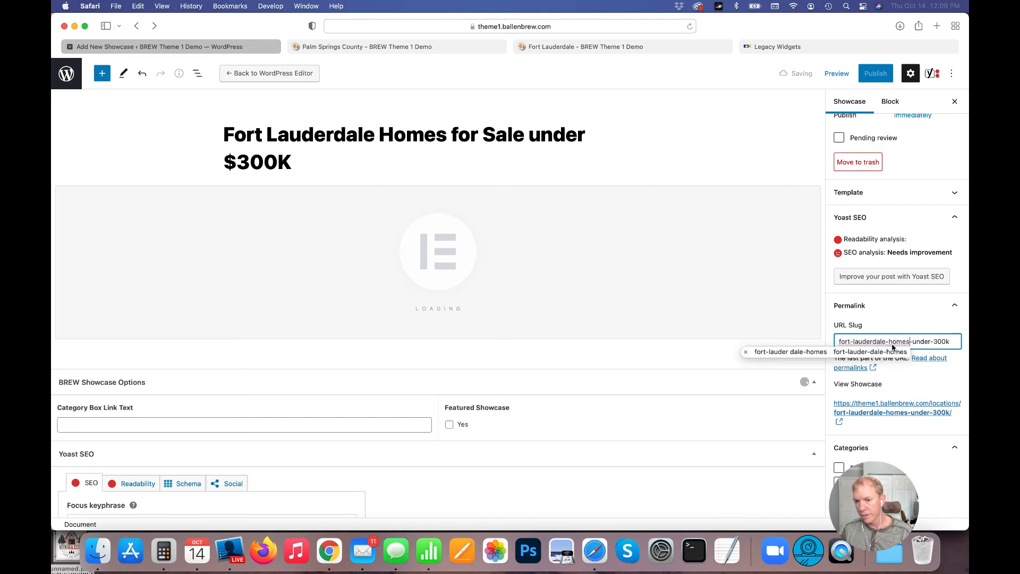
- Assign the Fort Lauderdale under $300K showcase to the Price category
{"action": "scroll", "coordinate": [928, 367], "scroll_direction": "down", "scroll_amount": 4}
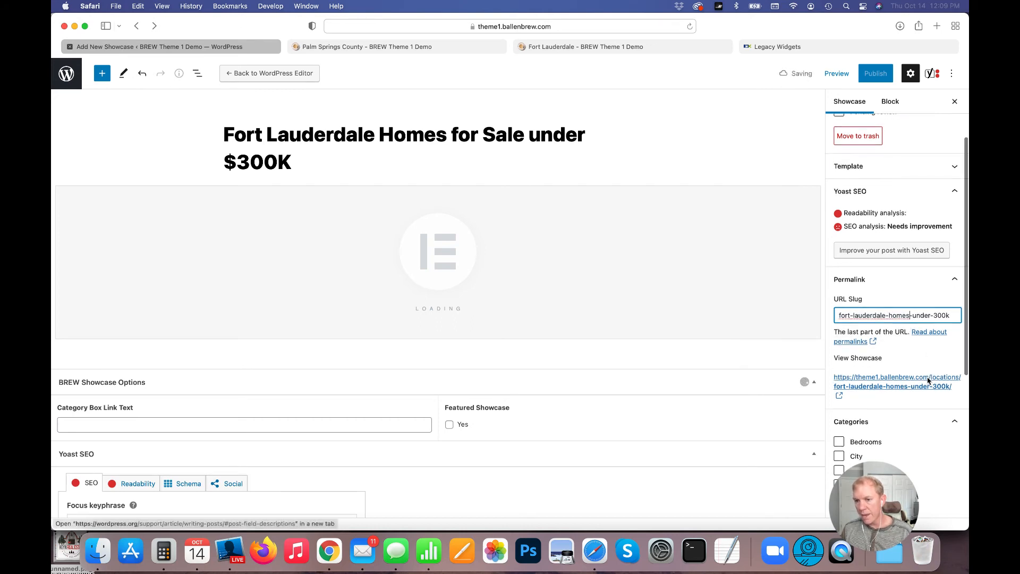
{"action": "scroll", "coordinate": [928, 381], "scroll_direction": "down", "scroll_amount": 2}
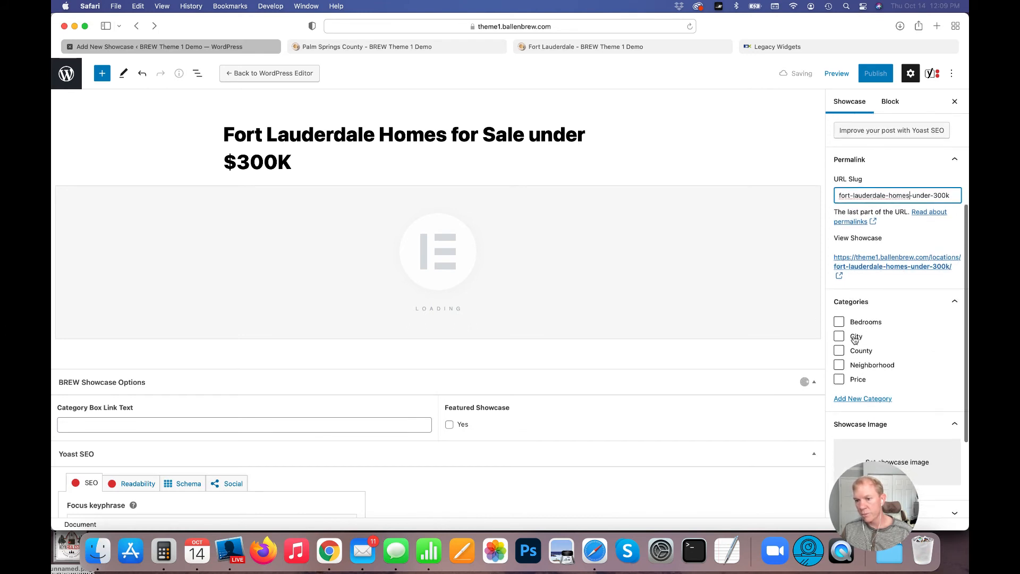
{"action": "left_click", "coordinate": [839, 380]}
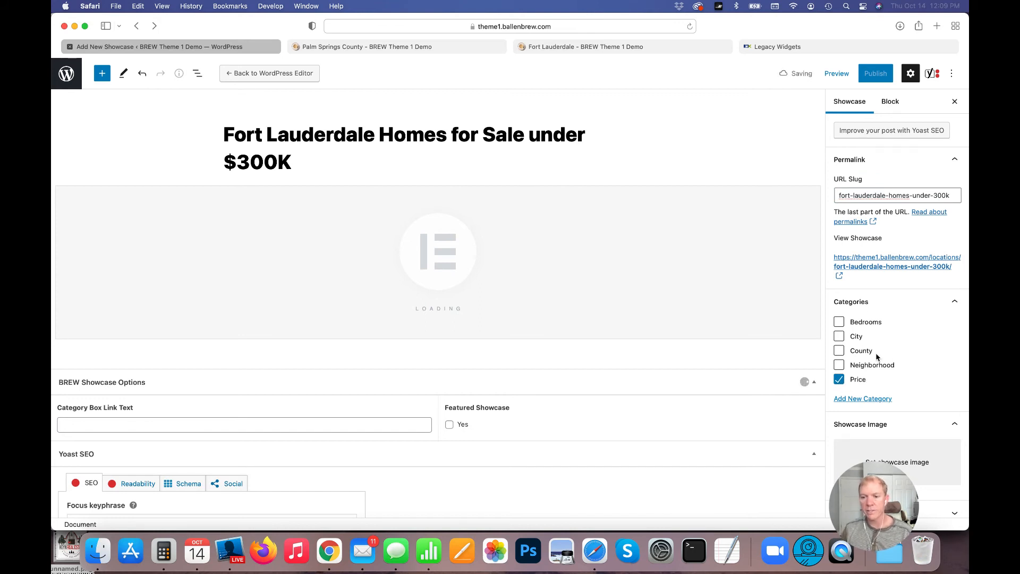
- Set stock-house-exterior-02.jpg from the media library as the showcase image
{"action": "scroll", "coordinate": [878, 340], "scroll_direction": "down", "scroll_amount": 5}
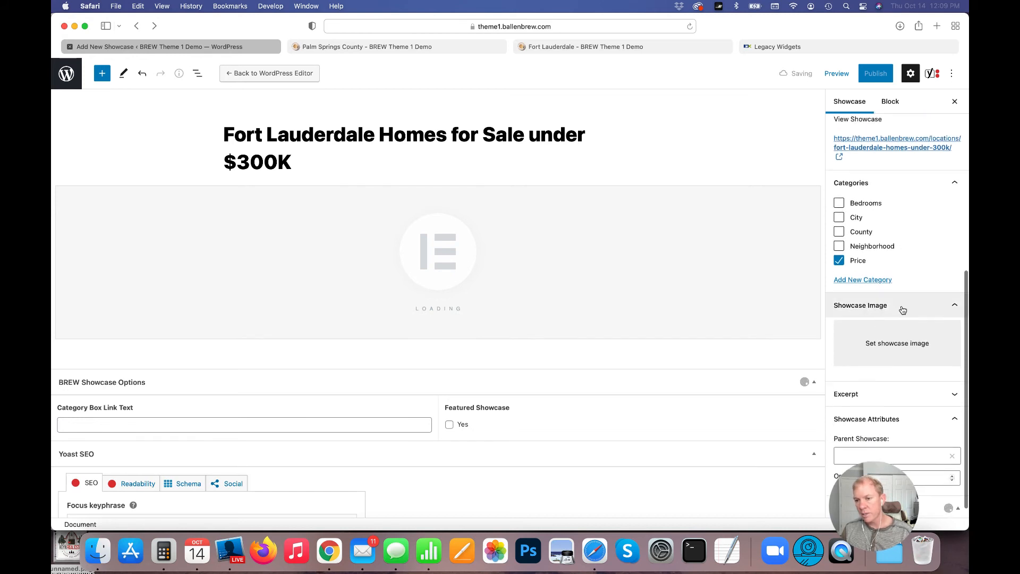
{"action": "left_click", "coordinate": [892, 338]}
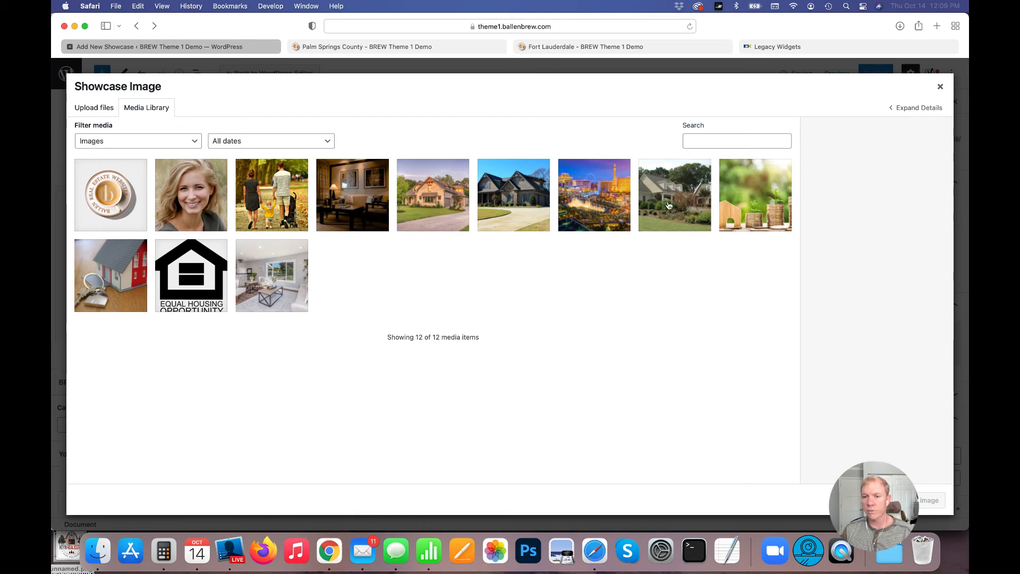
{"action": "left_click", "coordinate": [446, 198]}
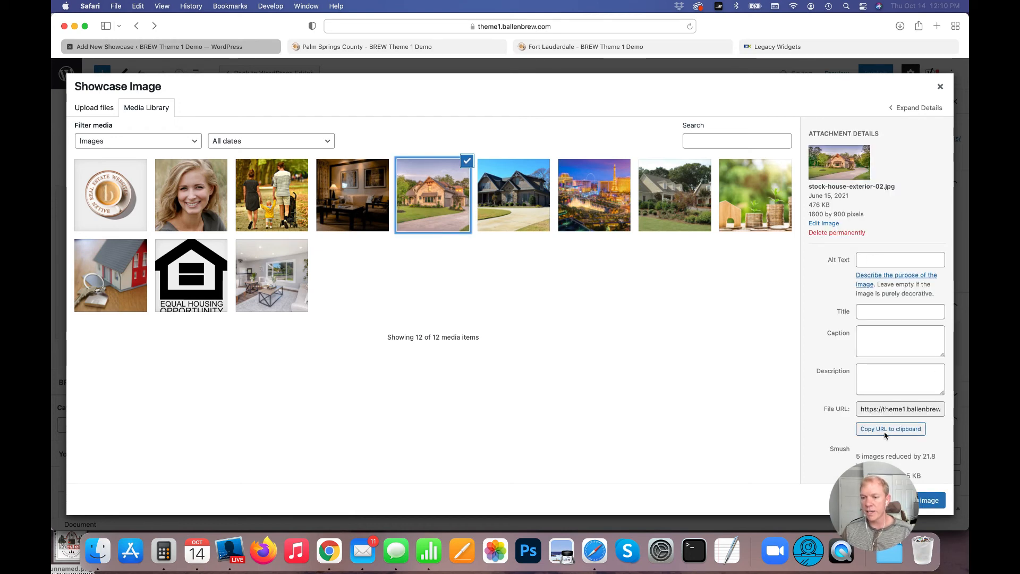
{"action": "left_click", "coordinate": [922, 499]}
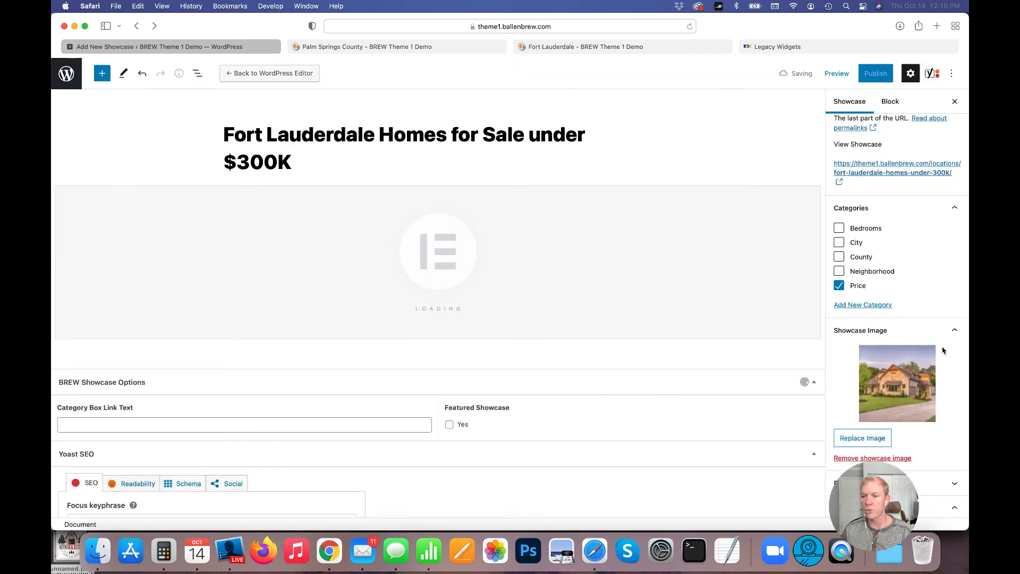
{"action": "scroll", "coordinate": [873, 364], "scroll_direction": "down", "scroll_amount": 2}
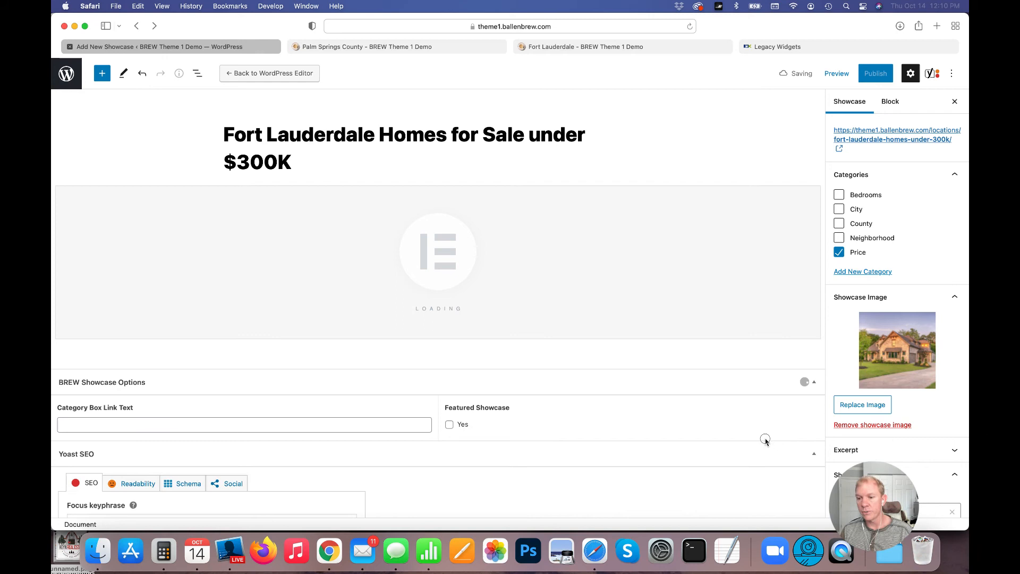
- Set Fort Lauderdale as the parent showcase of the Fort Lauderdale under $300K showcase
{"action": "scroll", "coordinate": [948, 412], "scroll_direction": "down", "scroll_amount": 3}
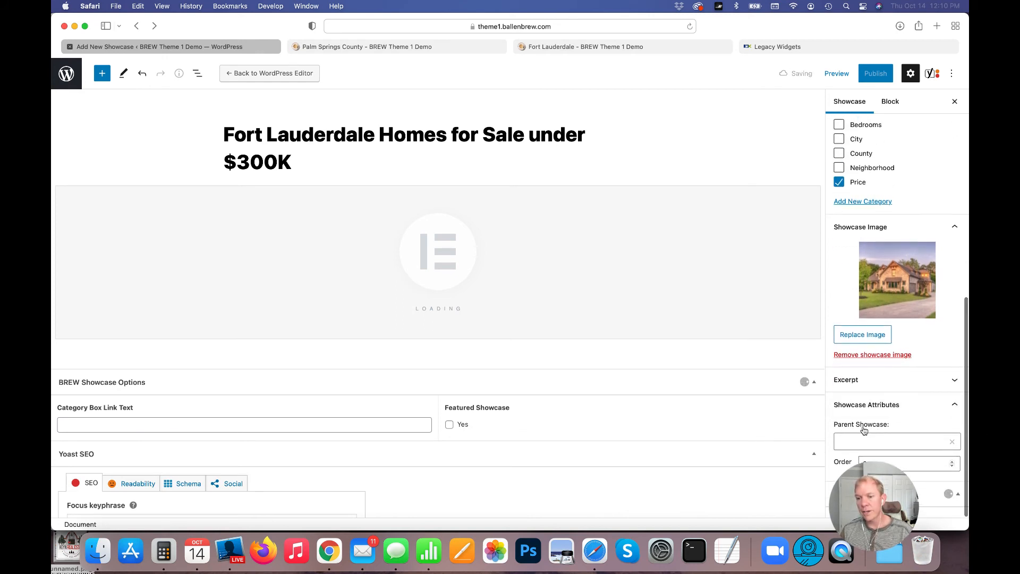
{"action": "left_click", "coordinate": [890, 441]}
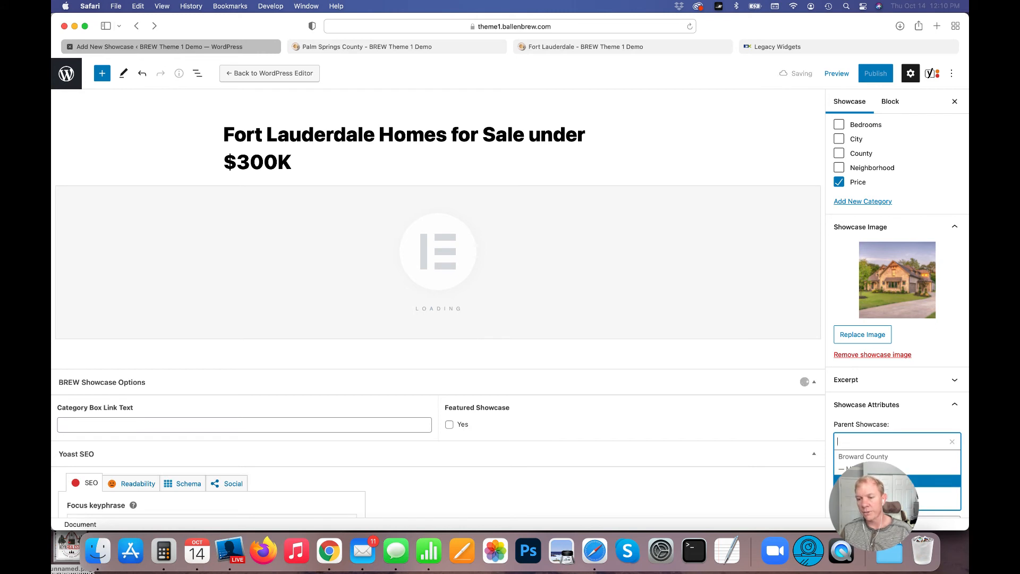
{"action": "left_click", "coordinate": [893, 481]}
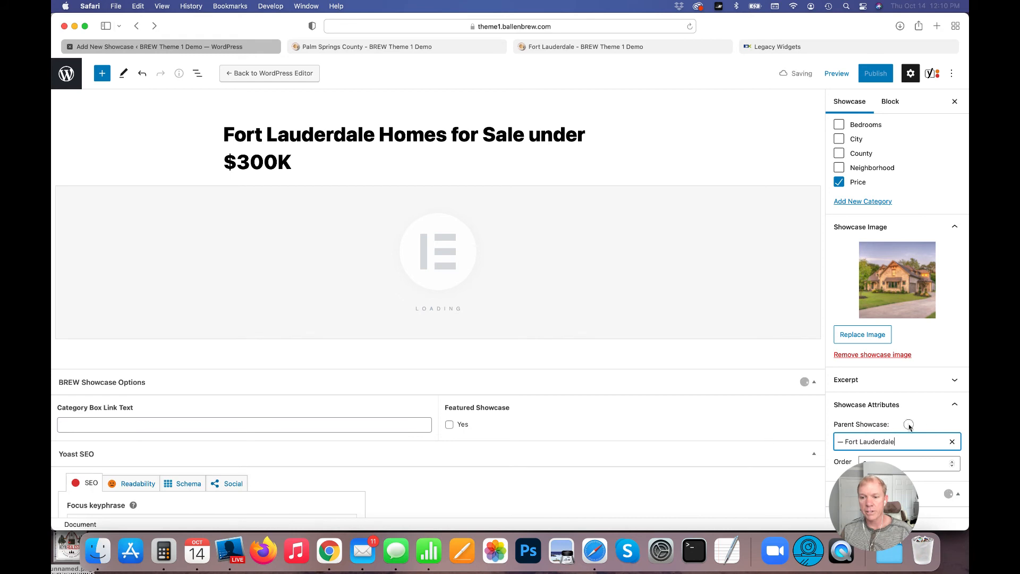
{"action": "left_click", "coordinate": [391, 358]}
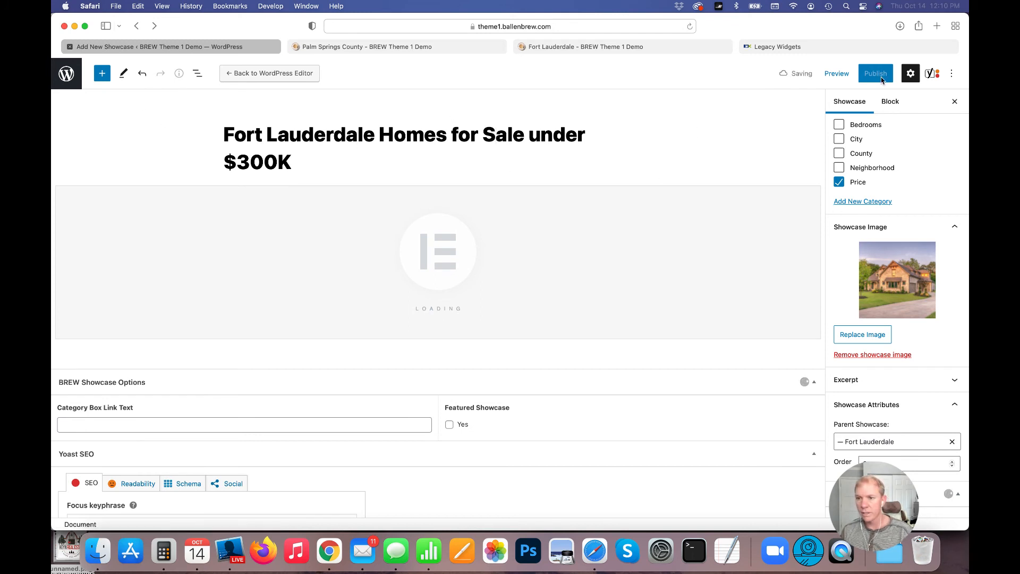
- Preview the Fort Lauderdale under $300K showcase in a new tab and close the preview
{"action": "scroll", "coordinate": [895, 162], "scroll_direction": "up", "scroll_amount": 8}
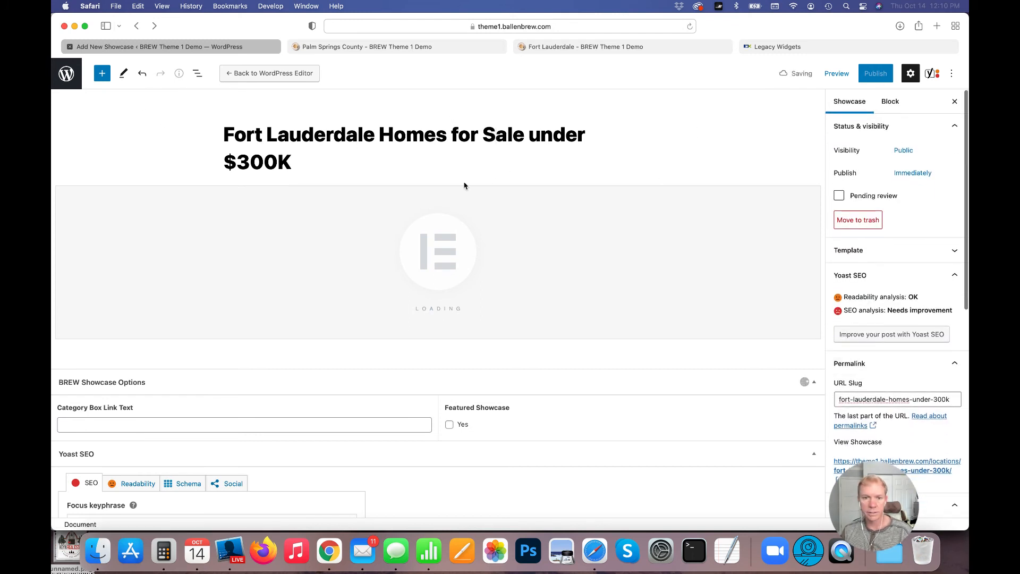
{"action": "left_click", "coordinate": [469, 137]}
{"action": "left_click", "coordinate": [583, 136]}
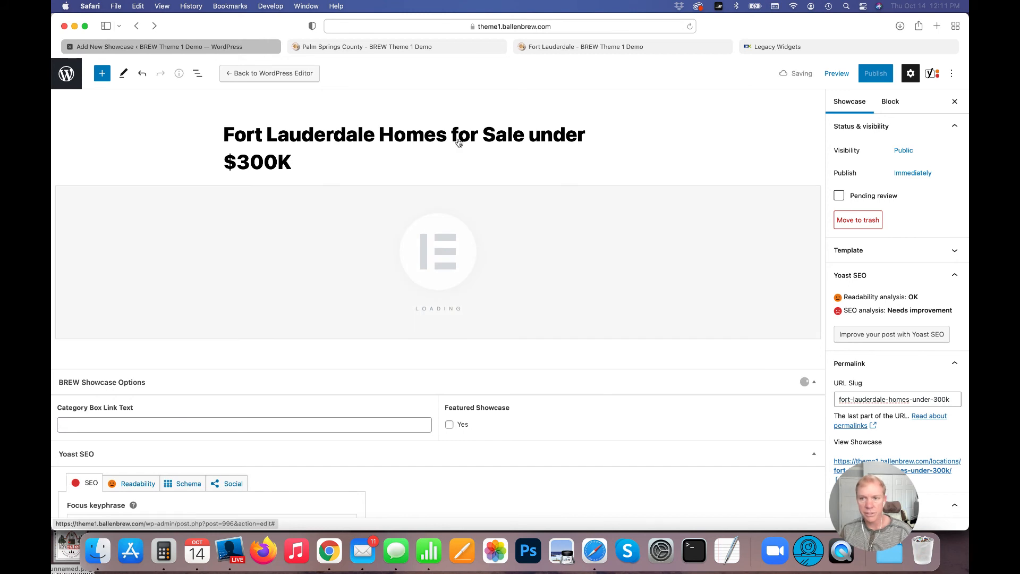
{"action": "left_click", "coordinate": [837, 73]}
{"action": "left_click", "coordinate": [788, 168]}
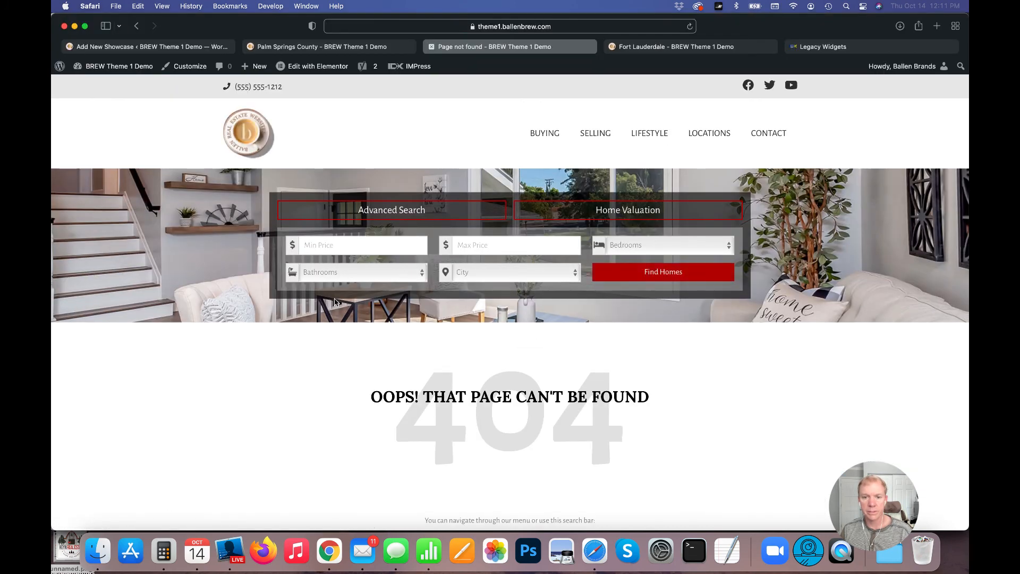
{"action": "left_click", "coordinate": [432, 46]}
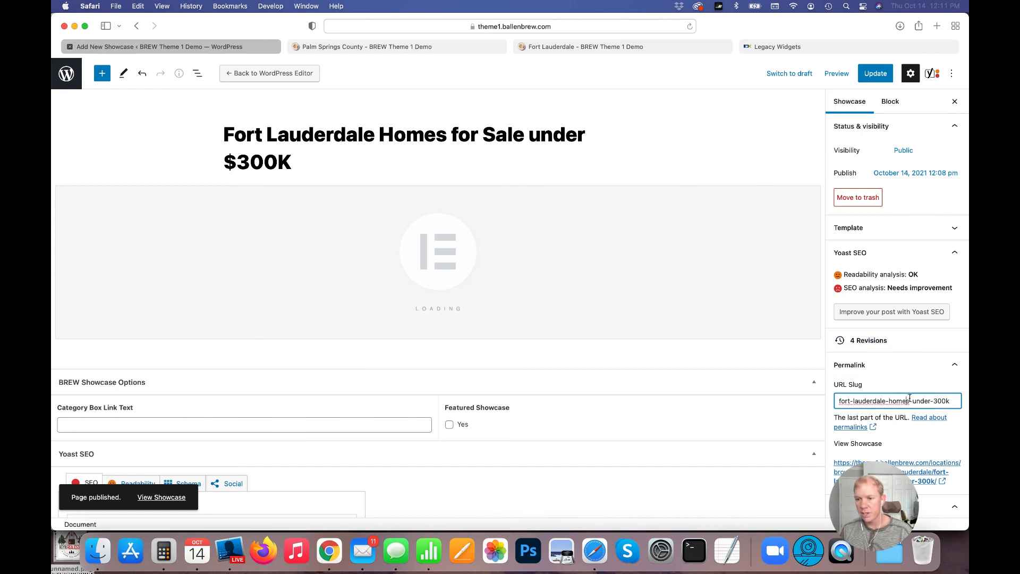
- Review the showcase's category, image and parent settings and update the showcase
{"action": "scroll", "coordinate": [883, 376], "scroll_direction": "down", "scroll_amount": 6}
{"action": "scroll", "coordinate": [883, 376], "scroll_direction": "down", "scroll_amount": 2}
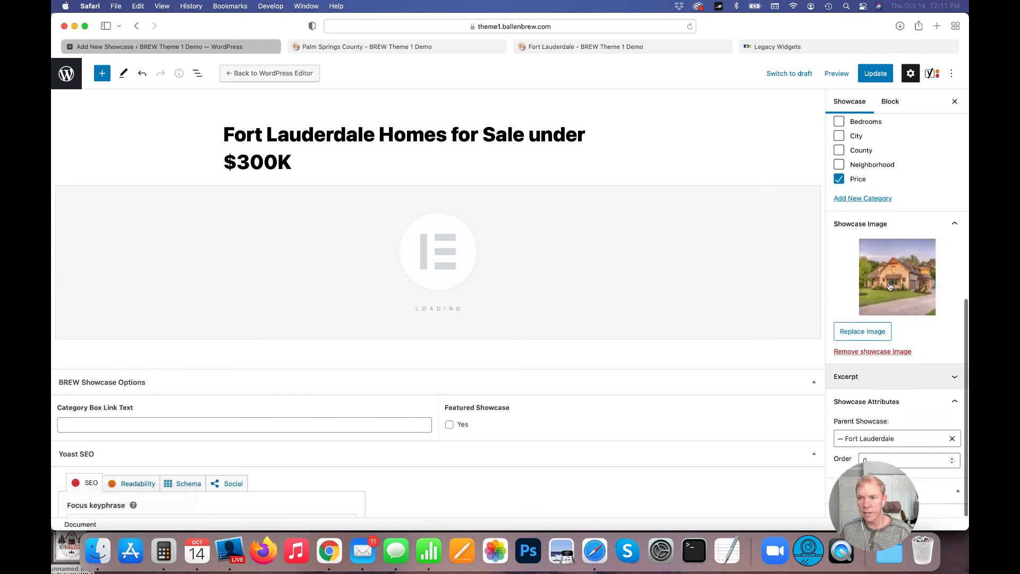
{"action": "left_click", "coordinate": [870, 80]}
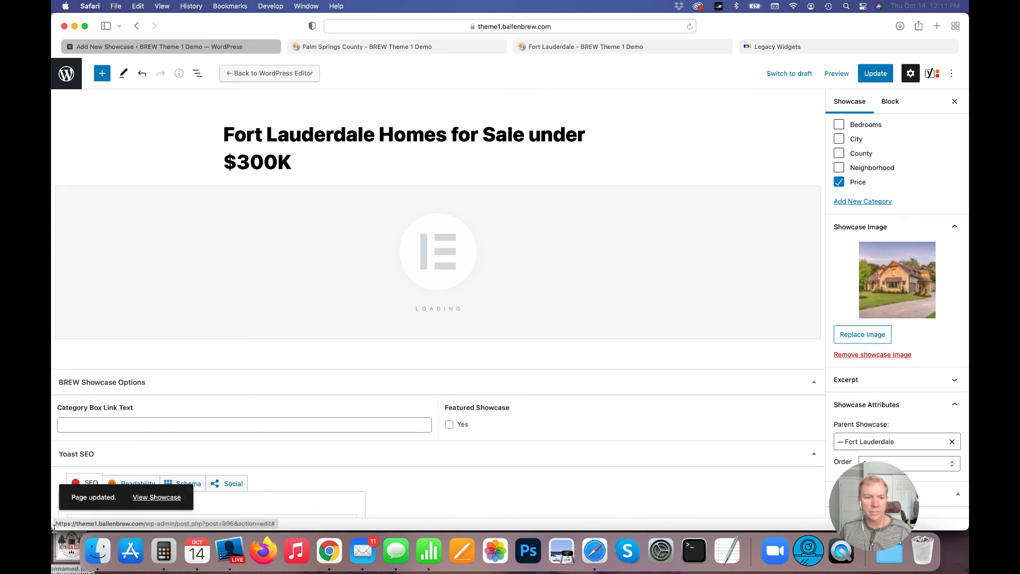
- Browse the live site from Locations through Broward County to the Fort Lauderdale showcase page
{"action": "left_click", "coordinate": [383, 47]}
{"action": "left_click", "coordinate": [708, 133]}
{"action": "scroll", "coordinate": [191, 330], "scroll_direction": "down", "scroll_amount": 5}
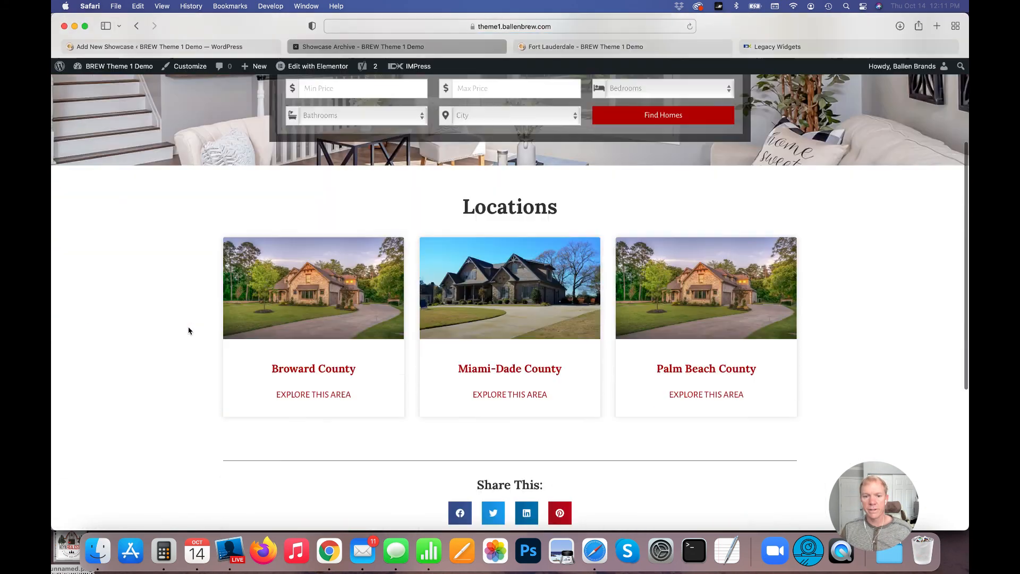
{"action": "left_click", "coordinate": [324, 304]}
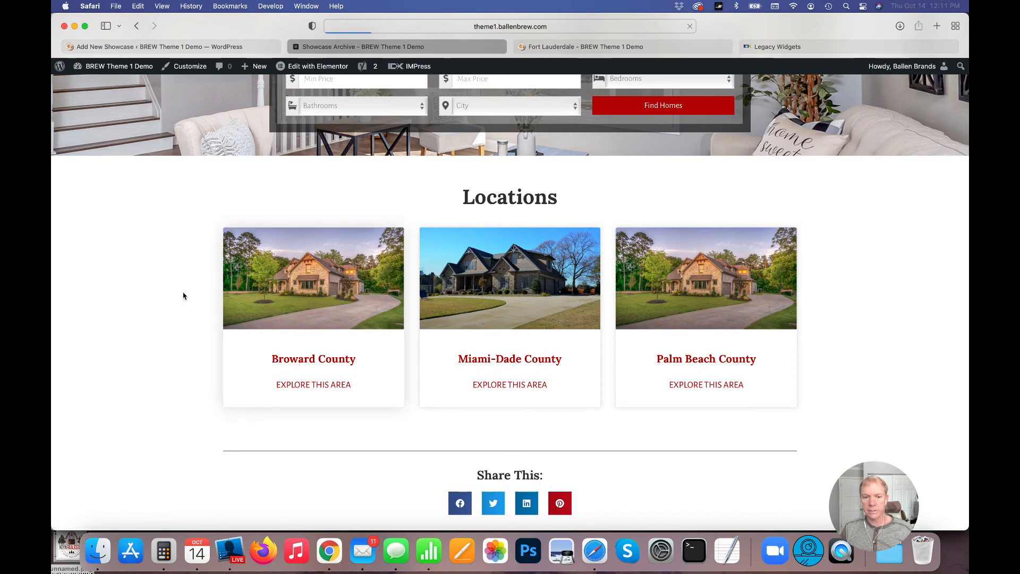
{"action": "scroll", "coordinate": [183, 296], "scroll_direction": "down", "scroll_amount": 4}
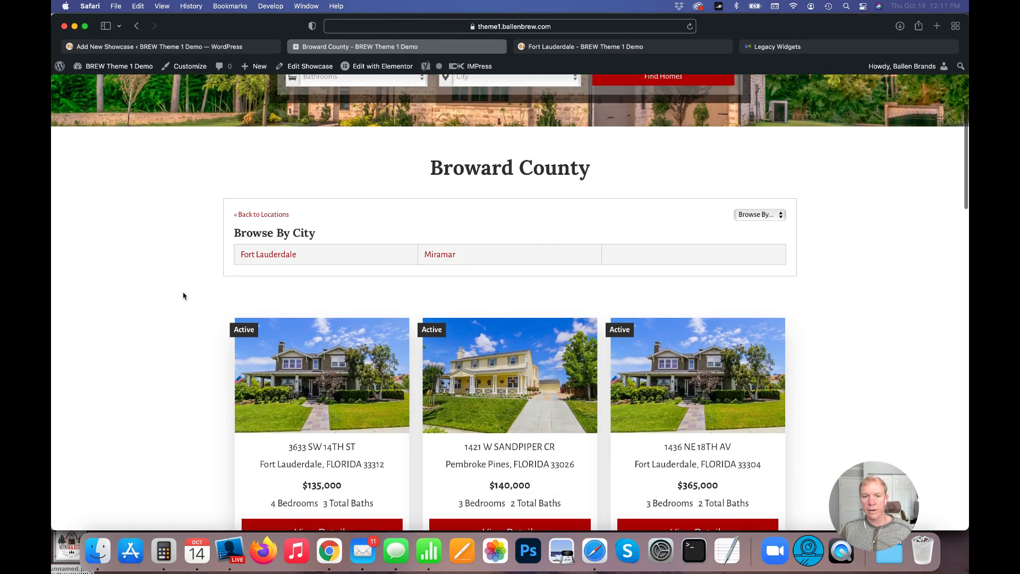
{"action": "left_click", "coordinate": [263, 258]}
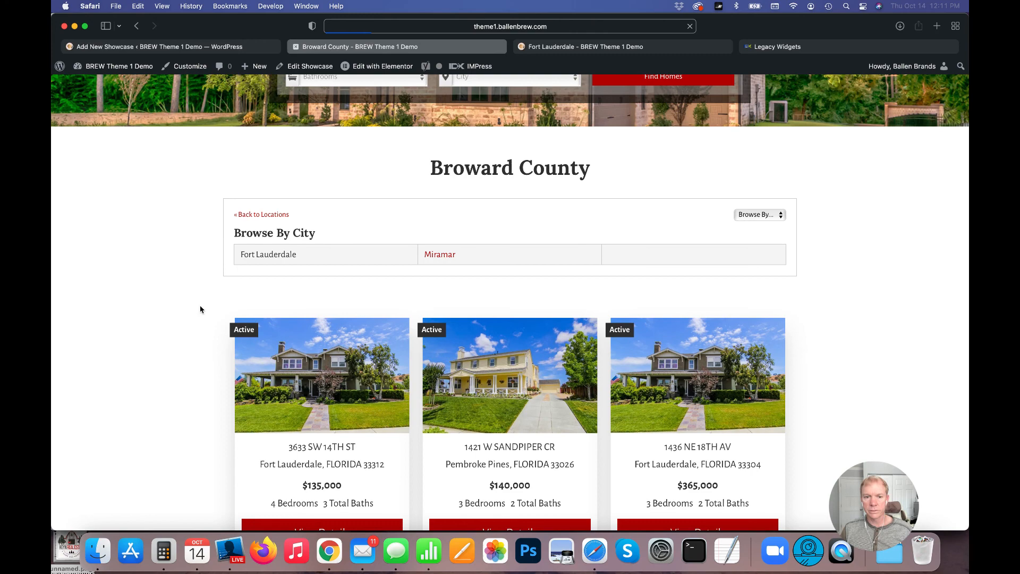
{"action": "scroll", "coordinate": [218, 298], "scroll_direction": "down", "scroll_amount": 5}
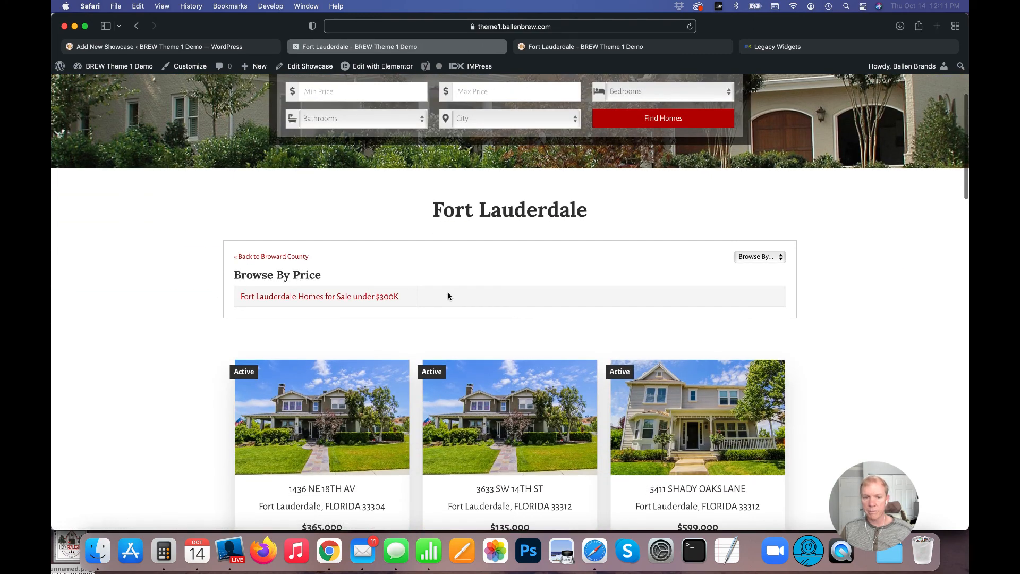
- Examine the Browse By Price section and the Browse By options on the Fort Lauderdale page
{"action": "left_click_drag", "start_coordinate": [234, 277], "coordinate": [321, 280]}
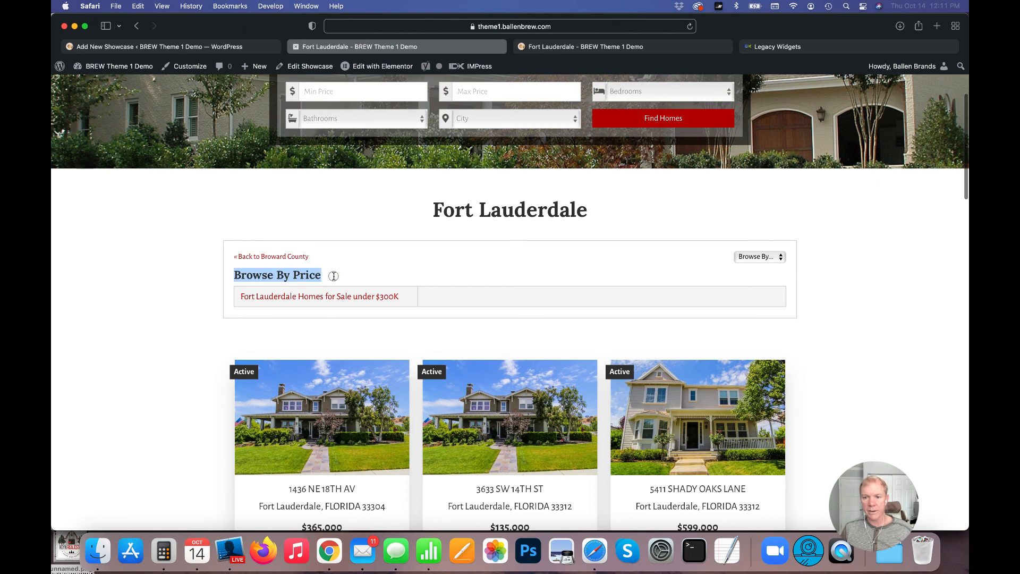
{"action": "left_click", "coordinate": [282, 275]}
{"action": "left_click", "coordinate": [750, 260]}
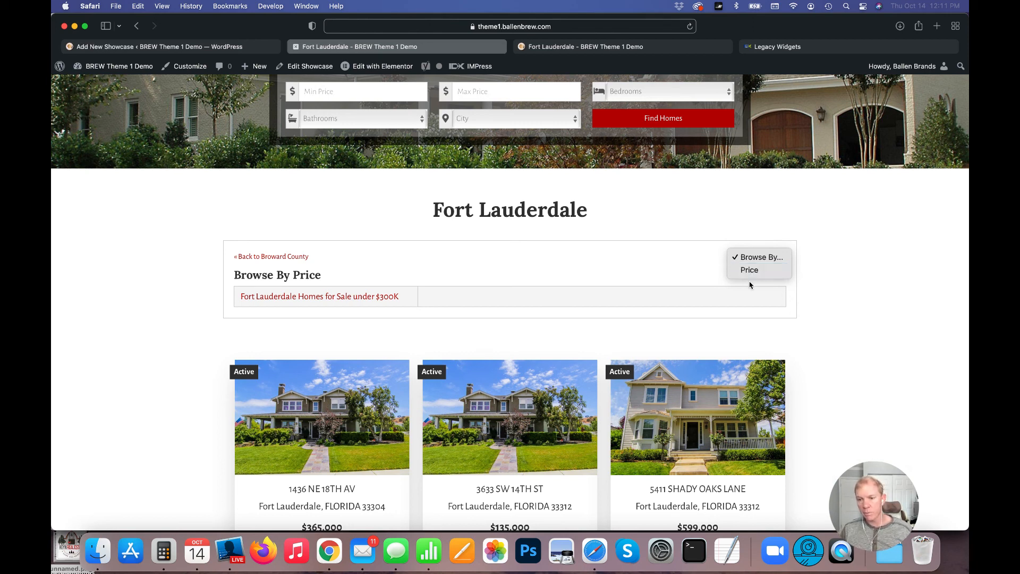
{"action": "left_click", "coordinate": [459, 272]}
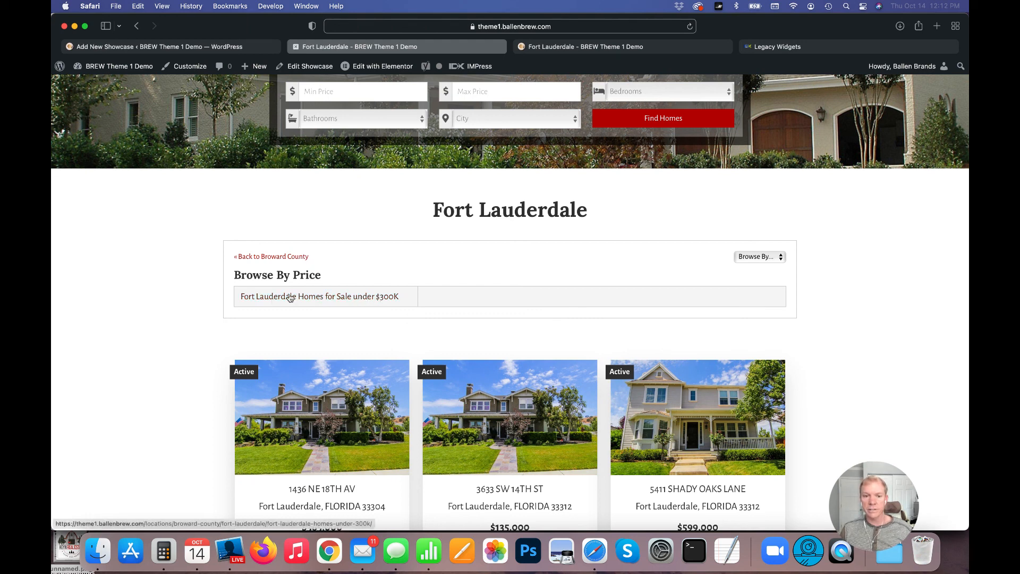
{"action": "scroll", "coordinate": [517, 275], "scroll_direction": "up", "scroll_amount": 5}
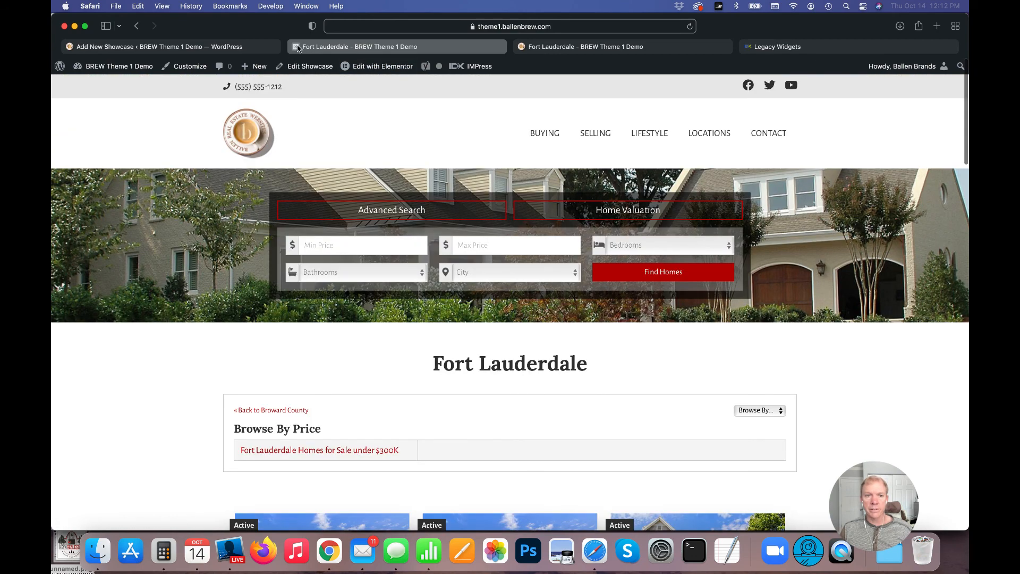
- Set the Fort Lauderdale under $300K showcase's category box link text to "Under $300K" and update the showcase
{"action": "left_click", "coordinate": [296, 47]}
{"action": "scroll", "coordinate": [319, 349], "scroll_direction": "down", "scroll_amount": 3}
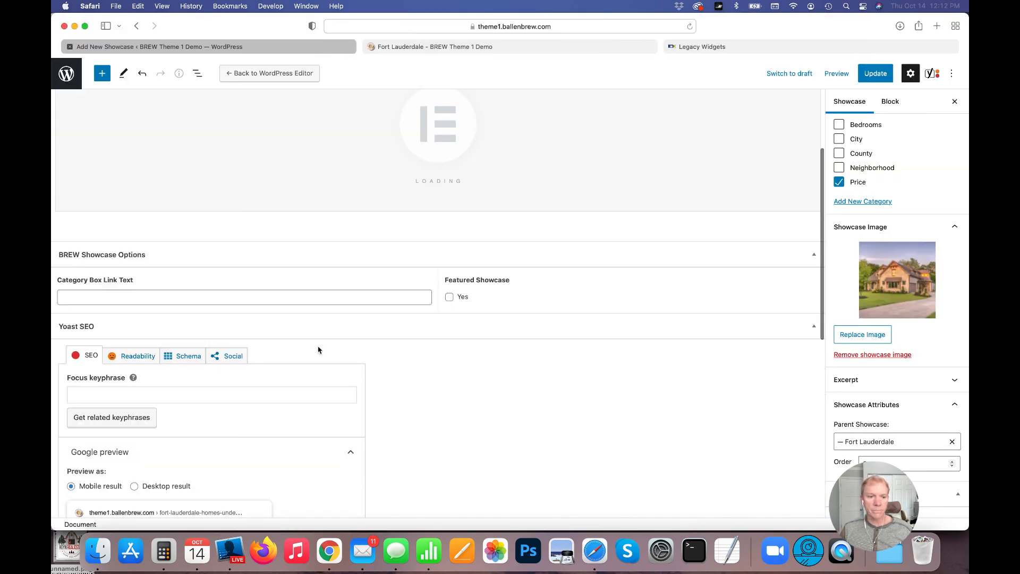
{"action": "left_click", "coordinate": [148, 295]}
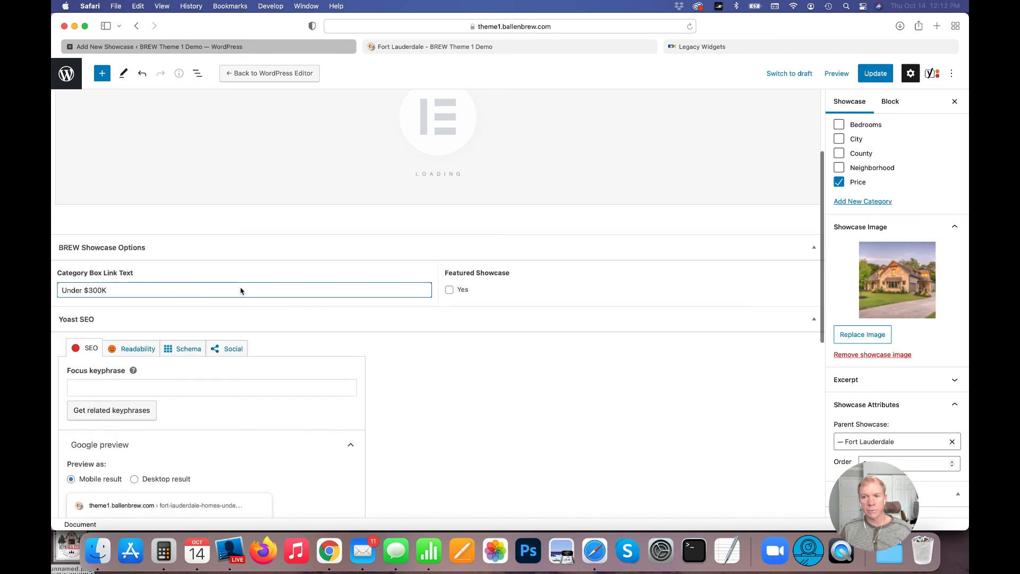
{"action": "scroll", "coordinate": [450, 297], "scroll_direction": "down", "scroll_amount": 3}
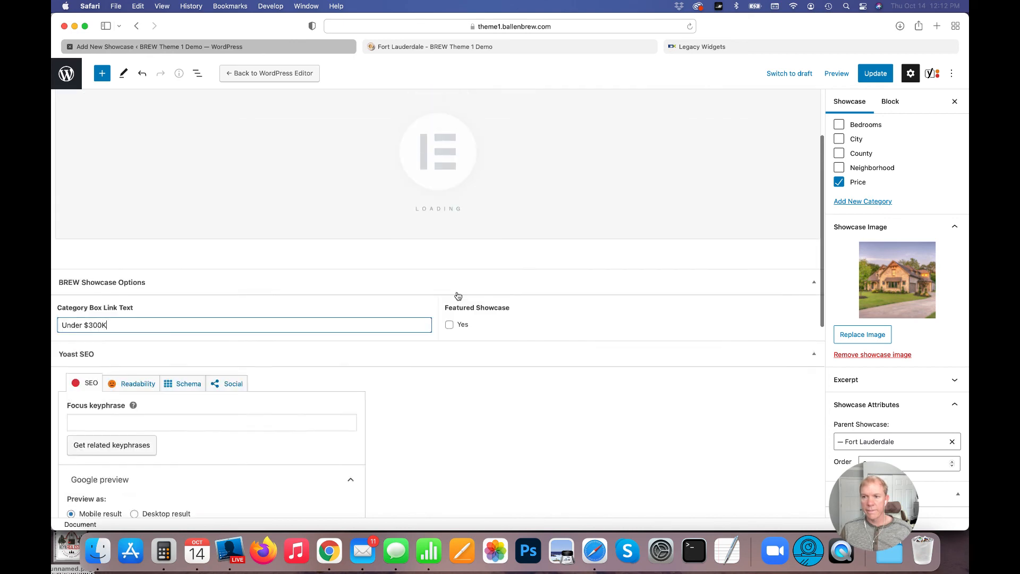
{"action": "left_click", "coordinate": [884, 78]}
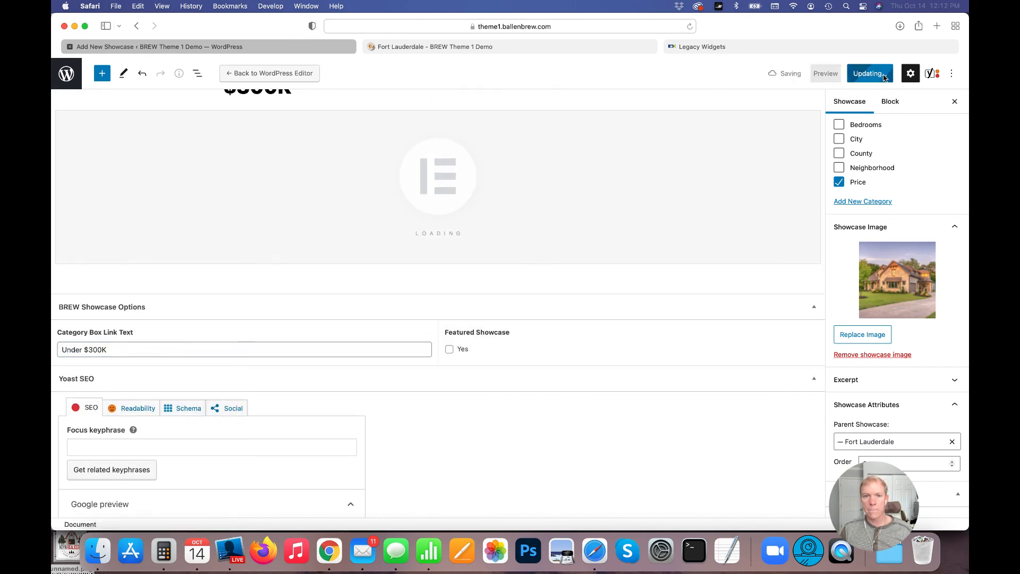
- Reload the live Fort Lauderdale page, follow its Under $300K price link and look through the listings
{"action": "left_click", "coordinate": [394, 47]}
{"action": "scroll", "coordinate": [391, 258], "scroll_direction": "down", "scroll_amount": 1}
{"action": "key", "text": "super+r"}
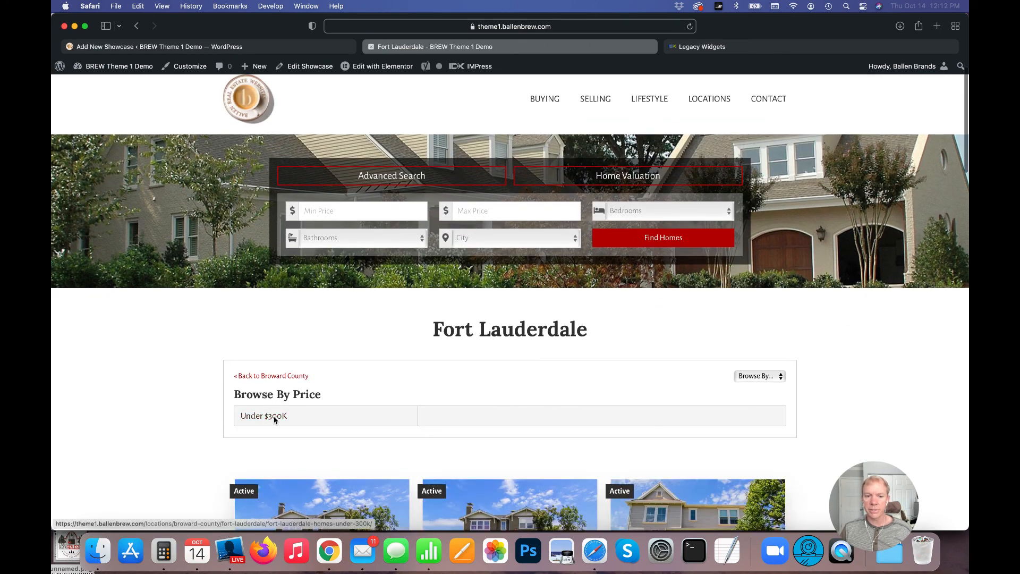
{"action": "left_click", "coordinate": [274, 417]}
{"action": "scroll", "coordinate": [209, 387], "scroll_direction": "down", "scroll_amount": 5}
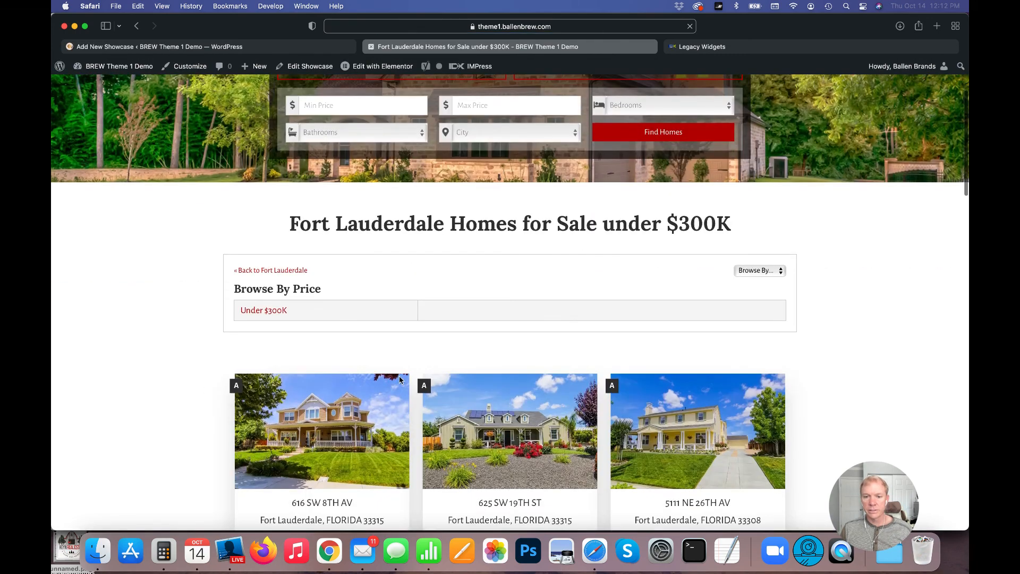
{"action": "scroll", "coordinate": [400, 379], "scroll_direction": "down", "scroll_amount": 7}
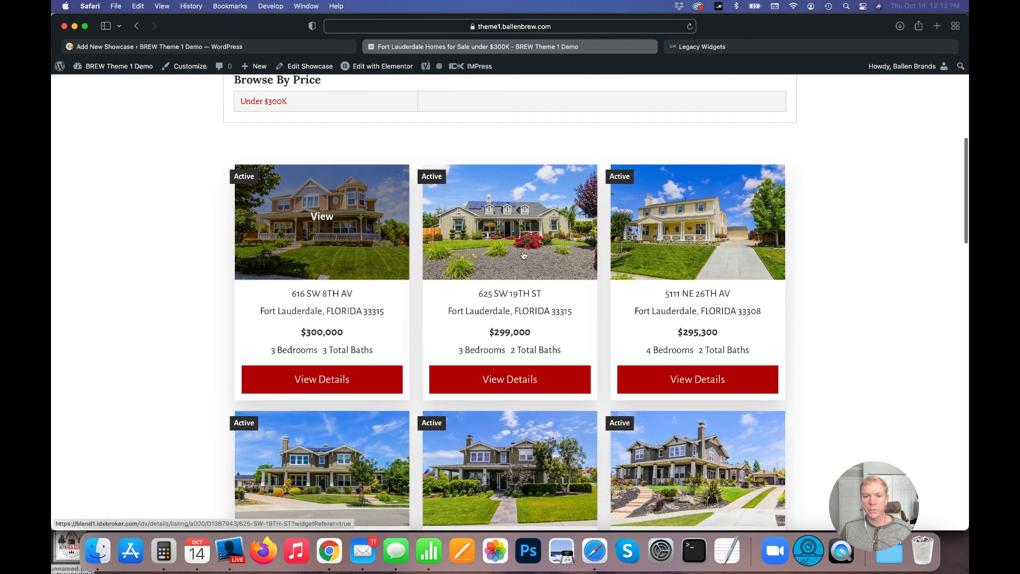
{"action": "scroll", "coordinate": [450, 387], "scroll_direction": "down", "scroll_amount": 13}
{"action": "scroll", "coordinate": [452, 386], "scroll_direction": "up", "scroll_amount": 20}
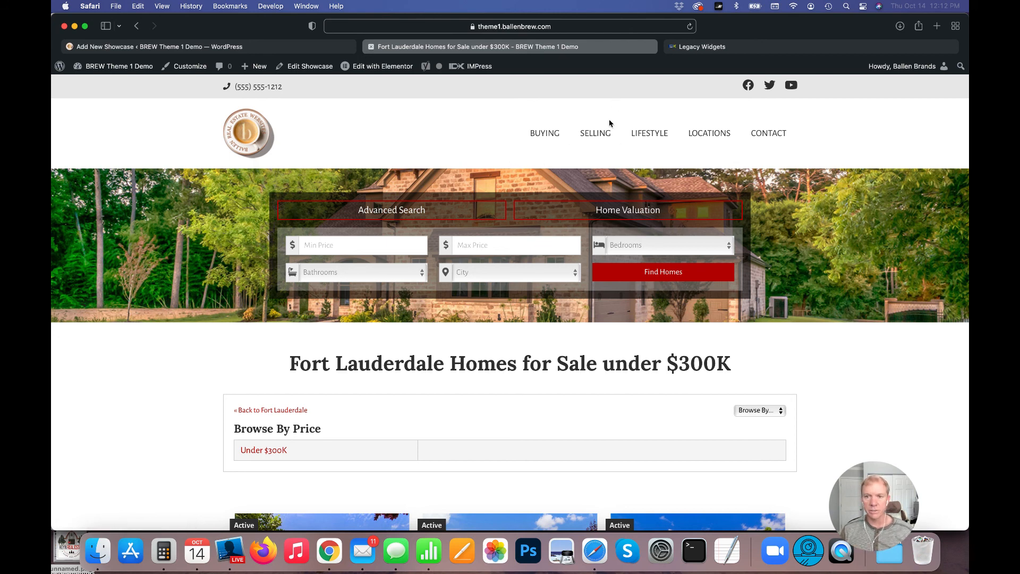
- Return to the showcase's edit page and review its title, URL slug, category, image and parent settings
{"action": "left_click", "coordinate": [315, 48]}
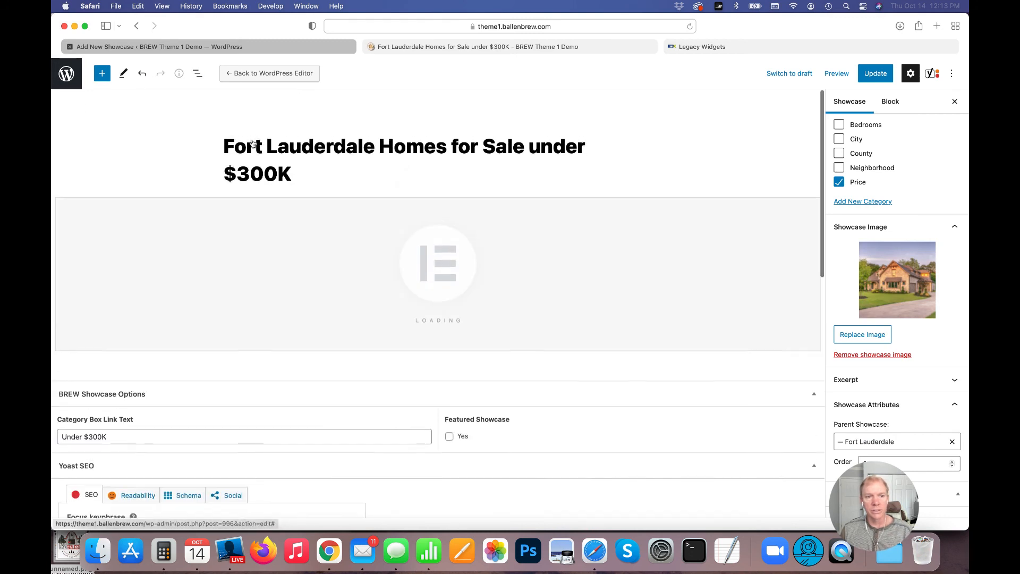
{"action": "left_click_drag", "start_coordinate": [235, 136], "coordinate": [575, 146]}
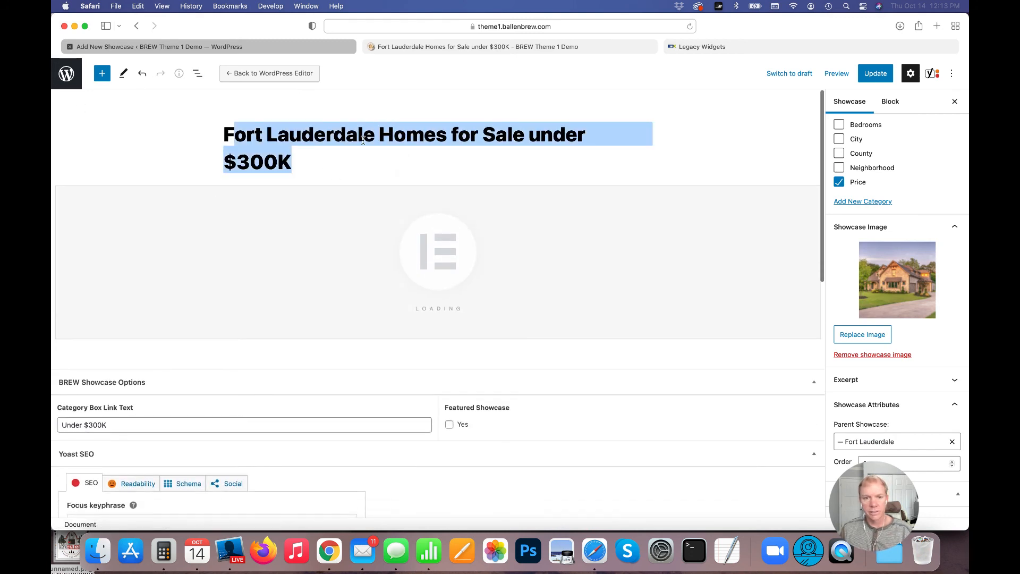
{"action": "scroll", "coordinate": [855, 188], "scroll_direction": "up", "scroll_amount": 5}
{"action": "scroll", "coordinate": [877, 289], "scroll_direction": "down", "scroll_amount": 3}
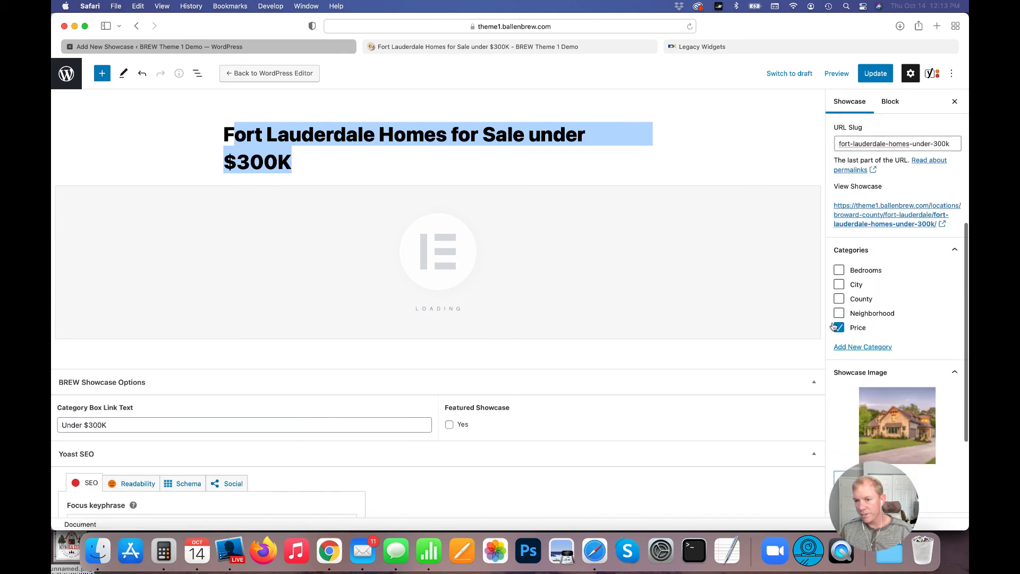
{"action": "scroll", "coordinate": [872, 321], "scroll_direction": "down", "scroll_amount": 2}
{"action": "scroll", "coordinate": [871, 320], "scroll_direction": "down", "scroll_amount": 3}
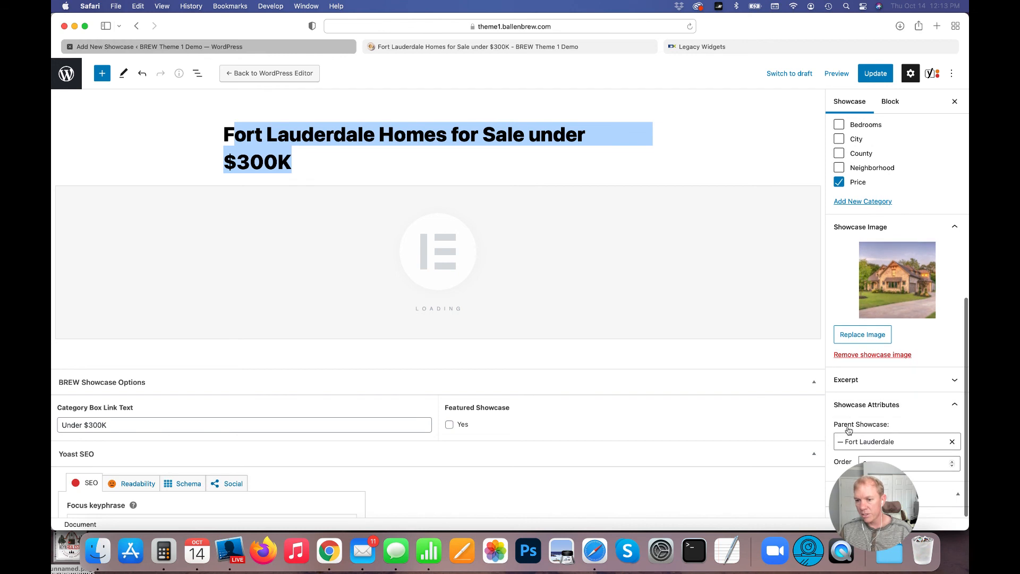